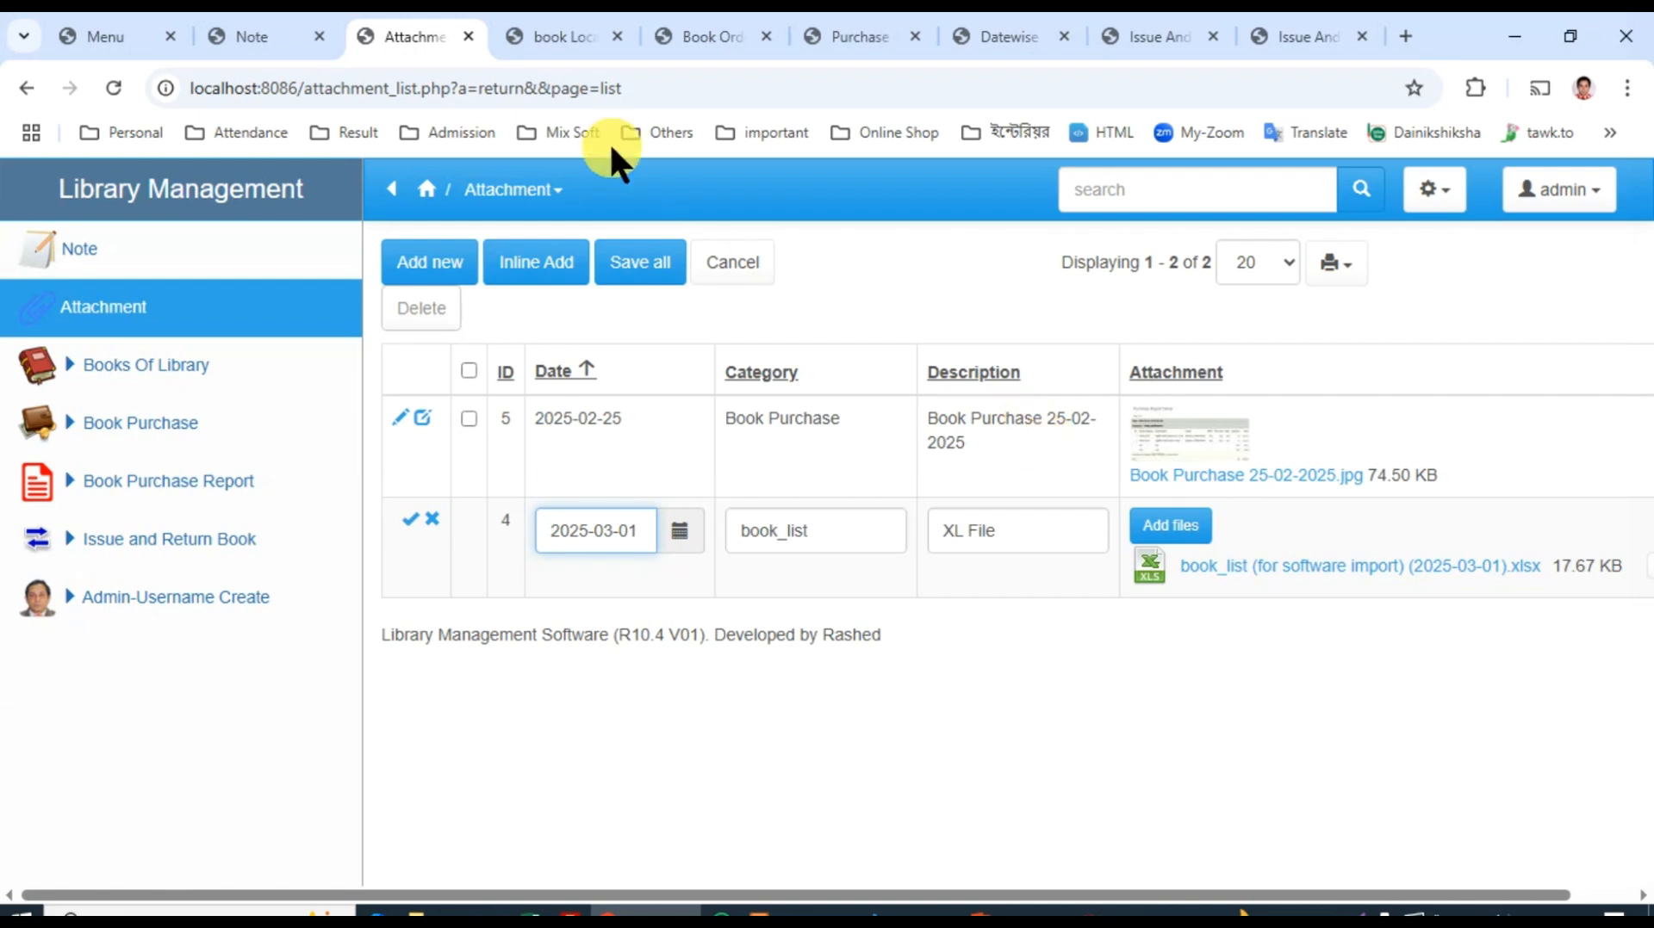
Step: Look through the open book location, order, purchase, datewise report, issue-and-return and print pages, ending at the main menu
click(542, 36)
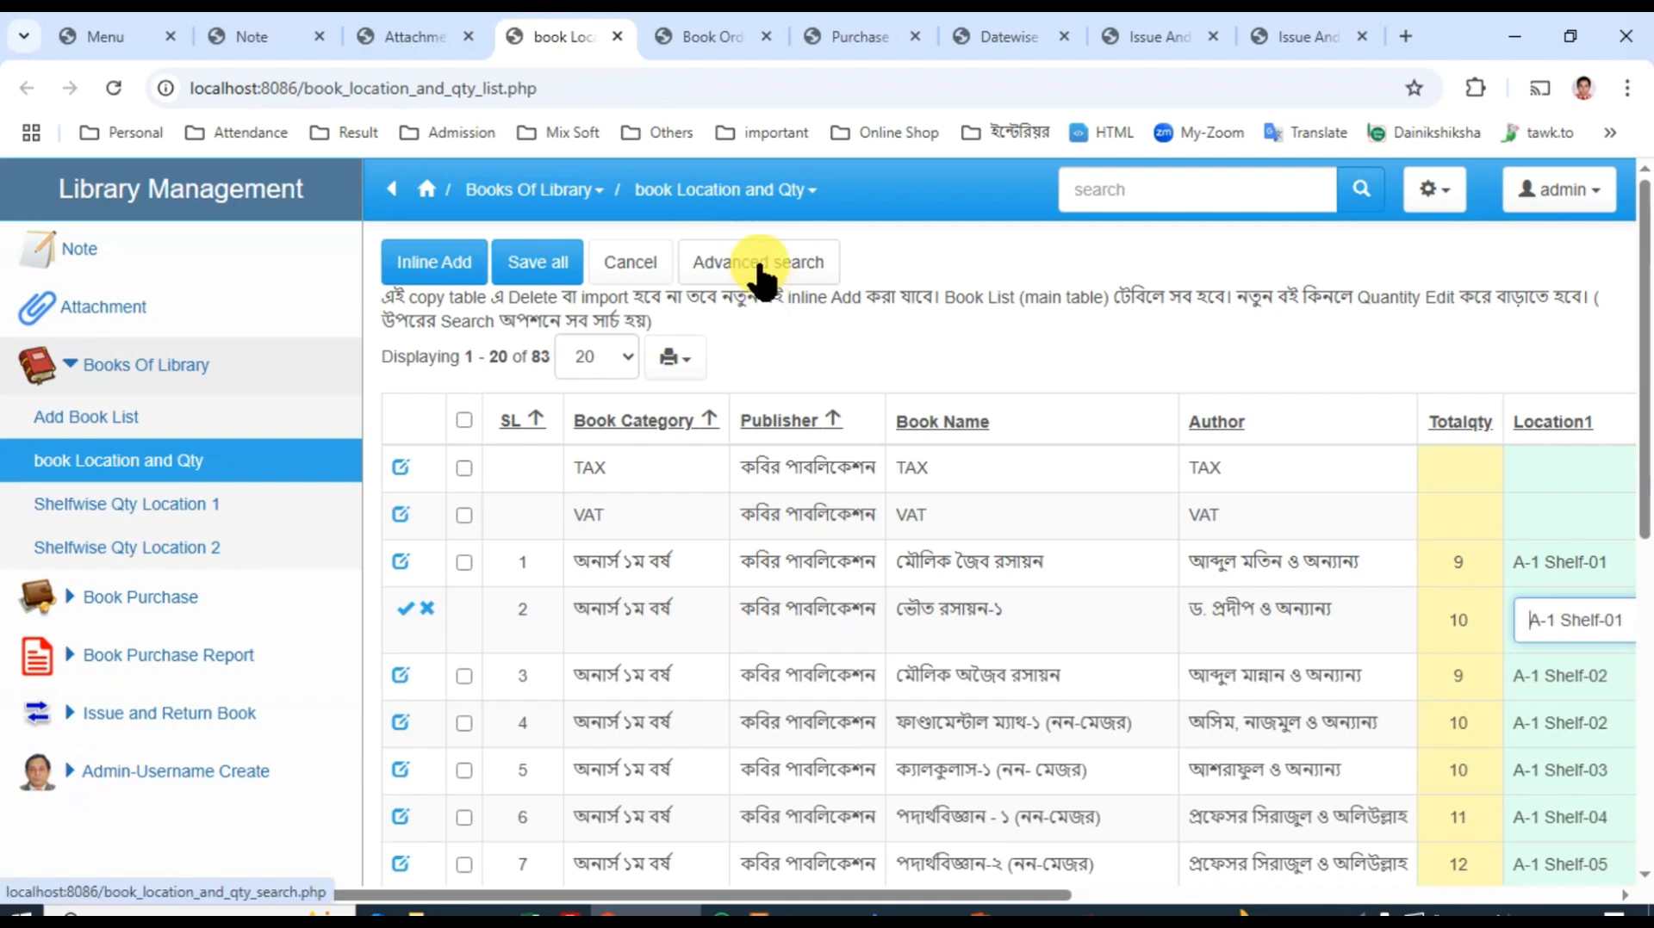
click(695, 37)
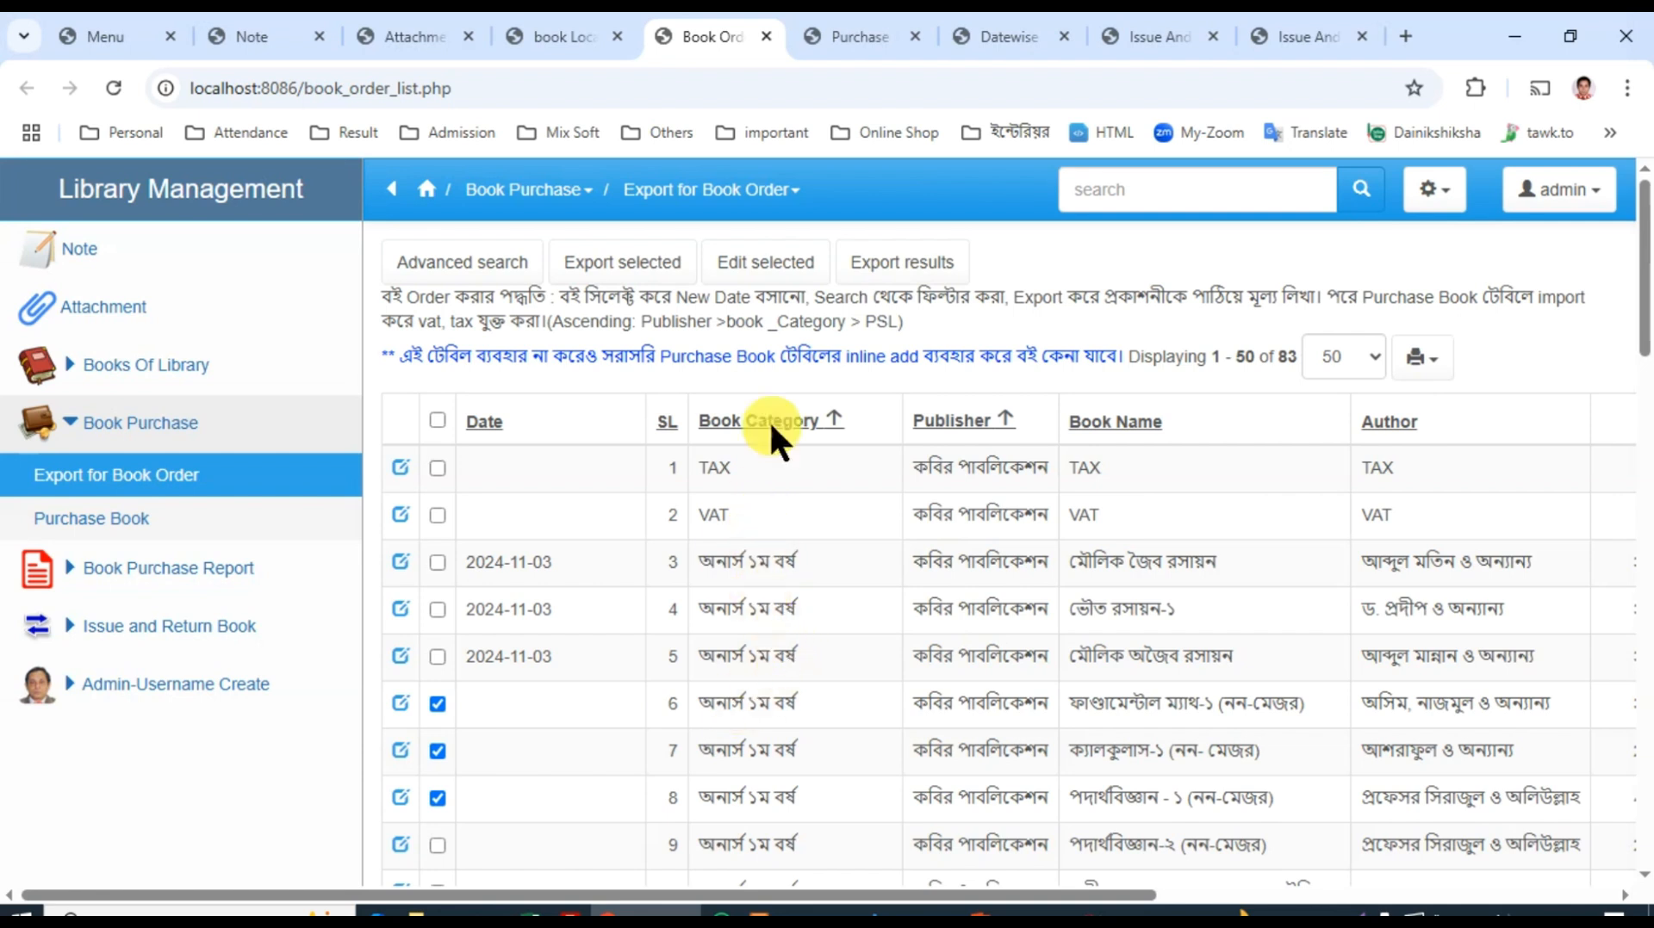
click(841, 33)
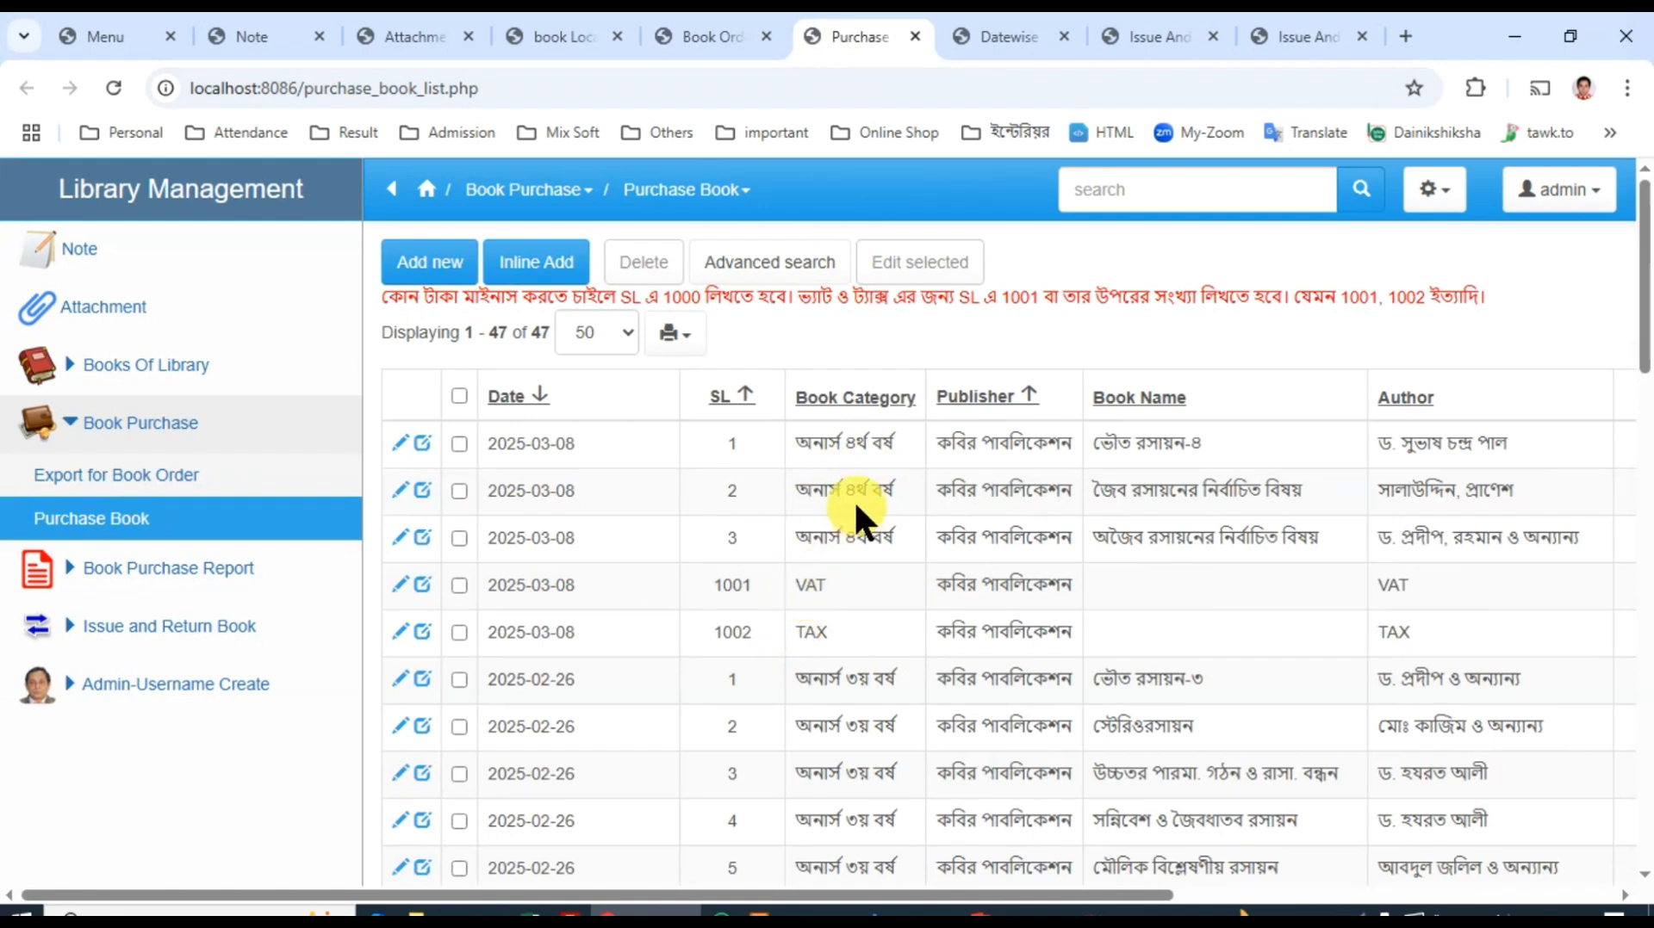
click(993, 38)
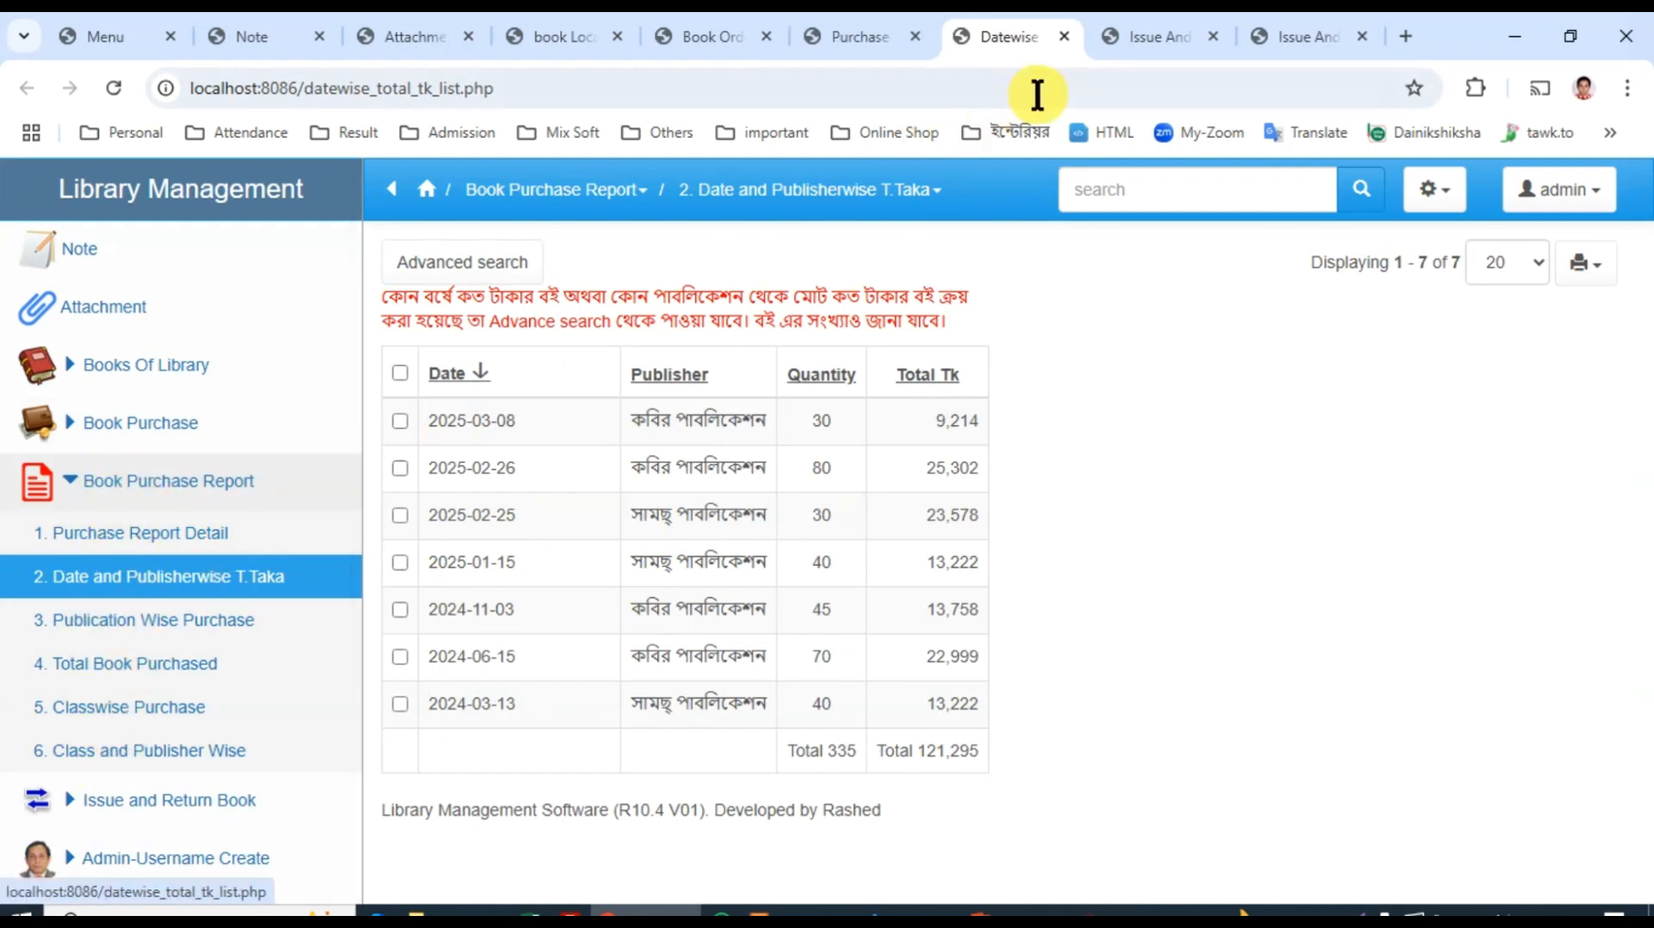
click(1144, 33)
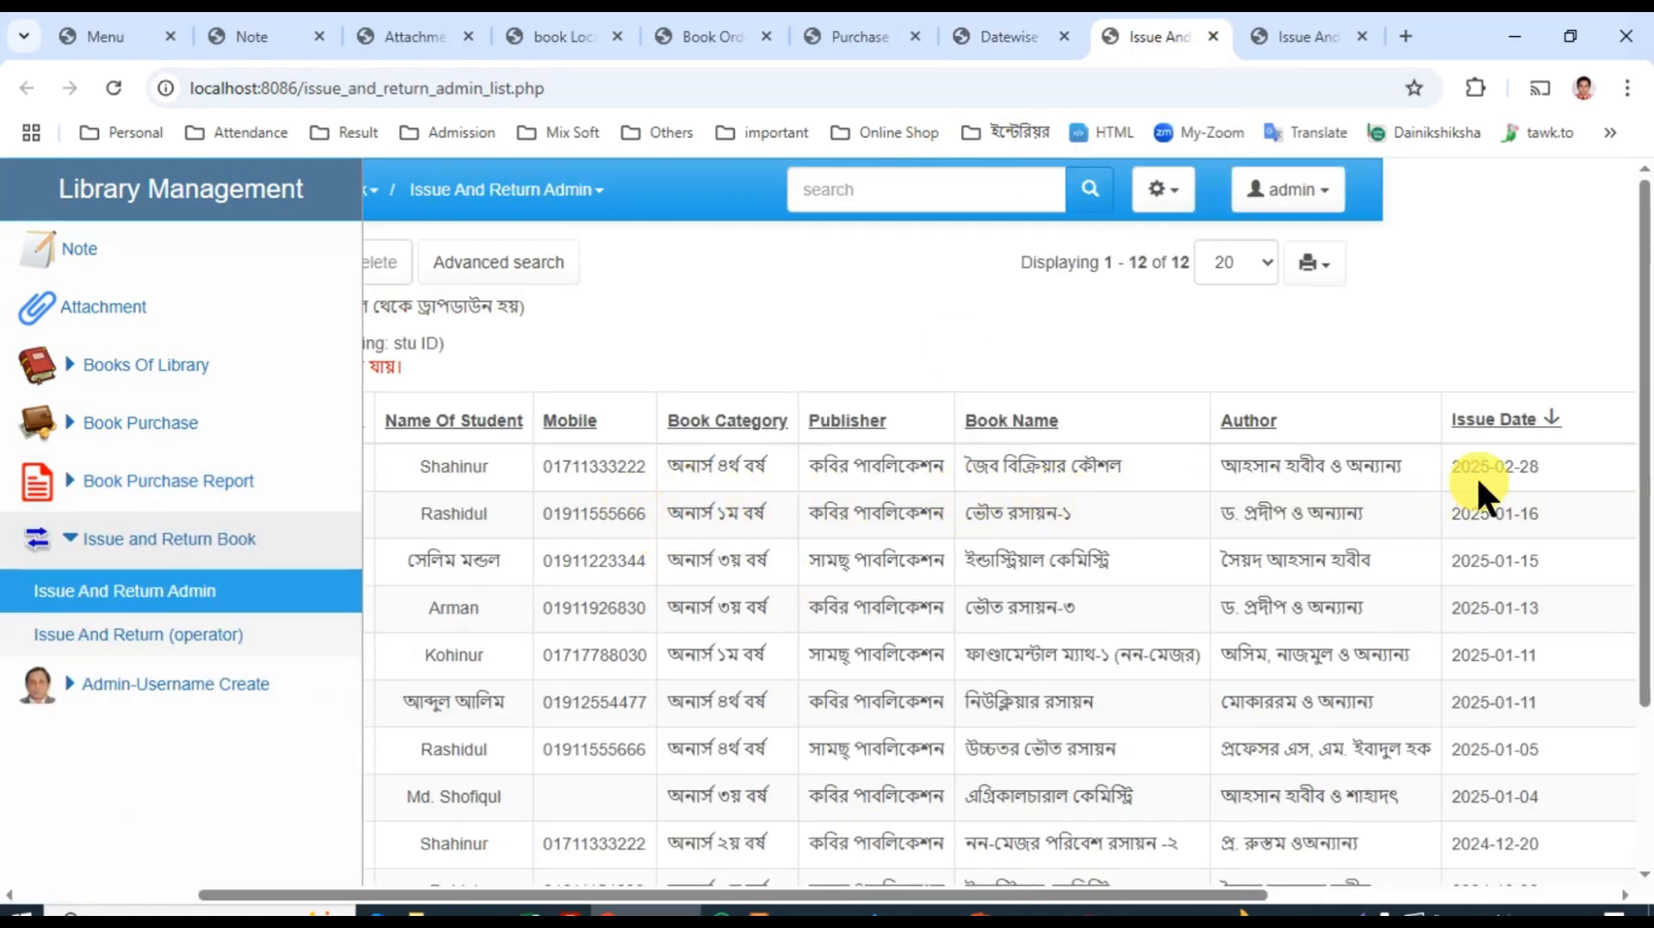
click(1316, 35)
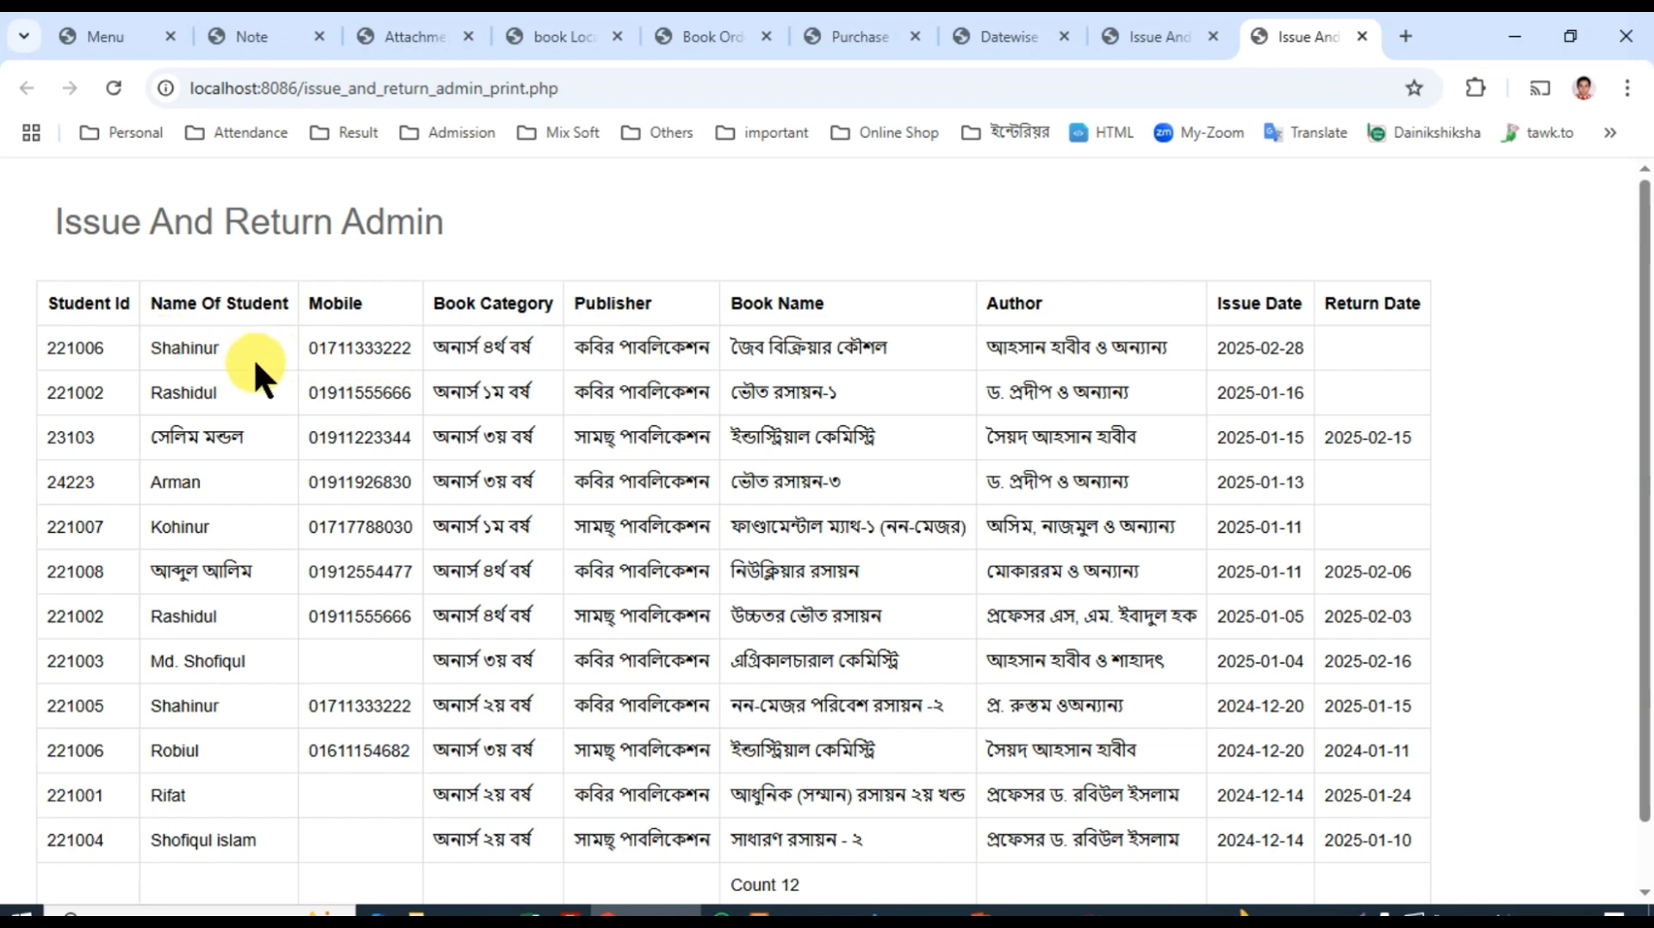
click(116, 26)
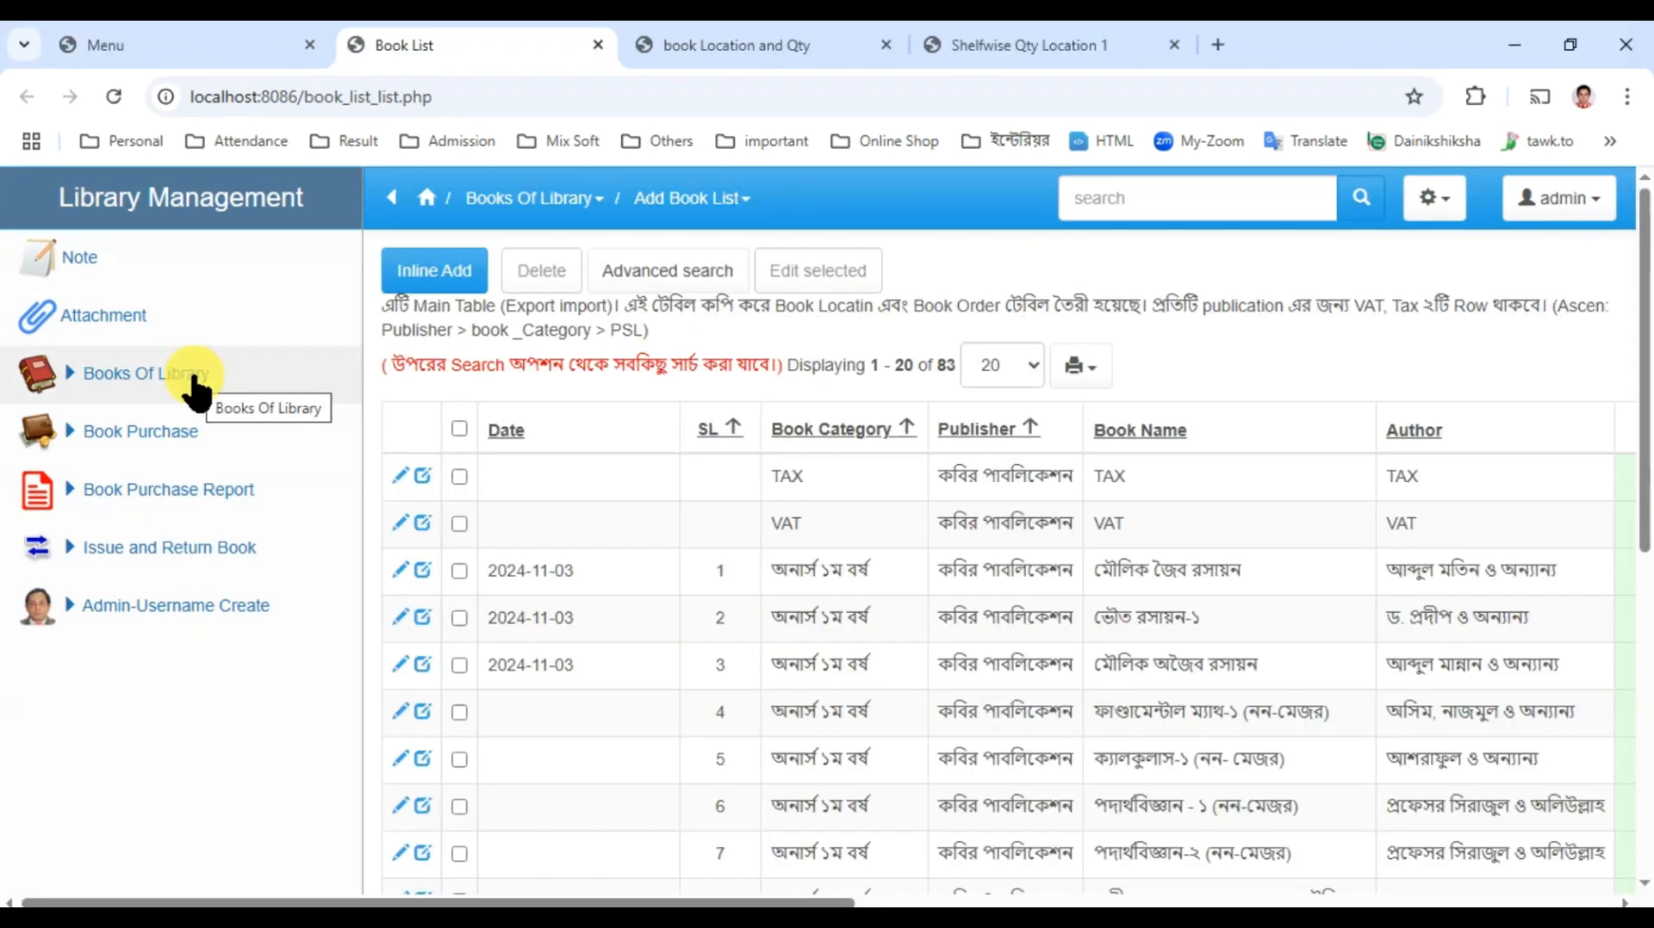
Step: Review the Add Book List table under Books Of Library and its Excel import file, and return to the browser
click(188, 368)
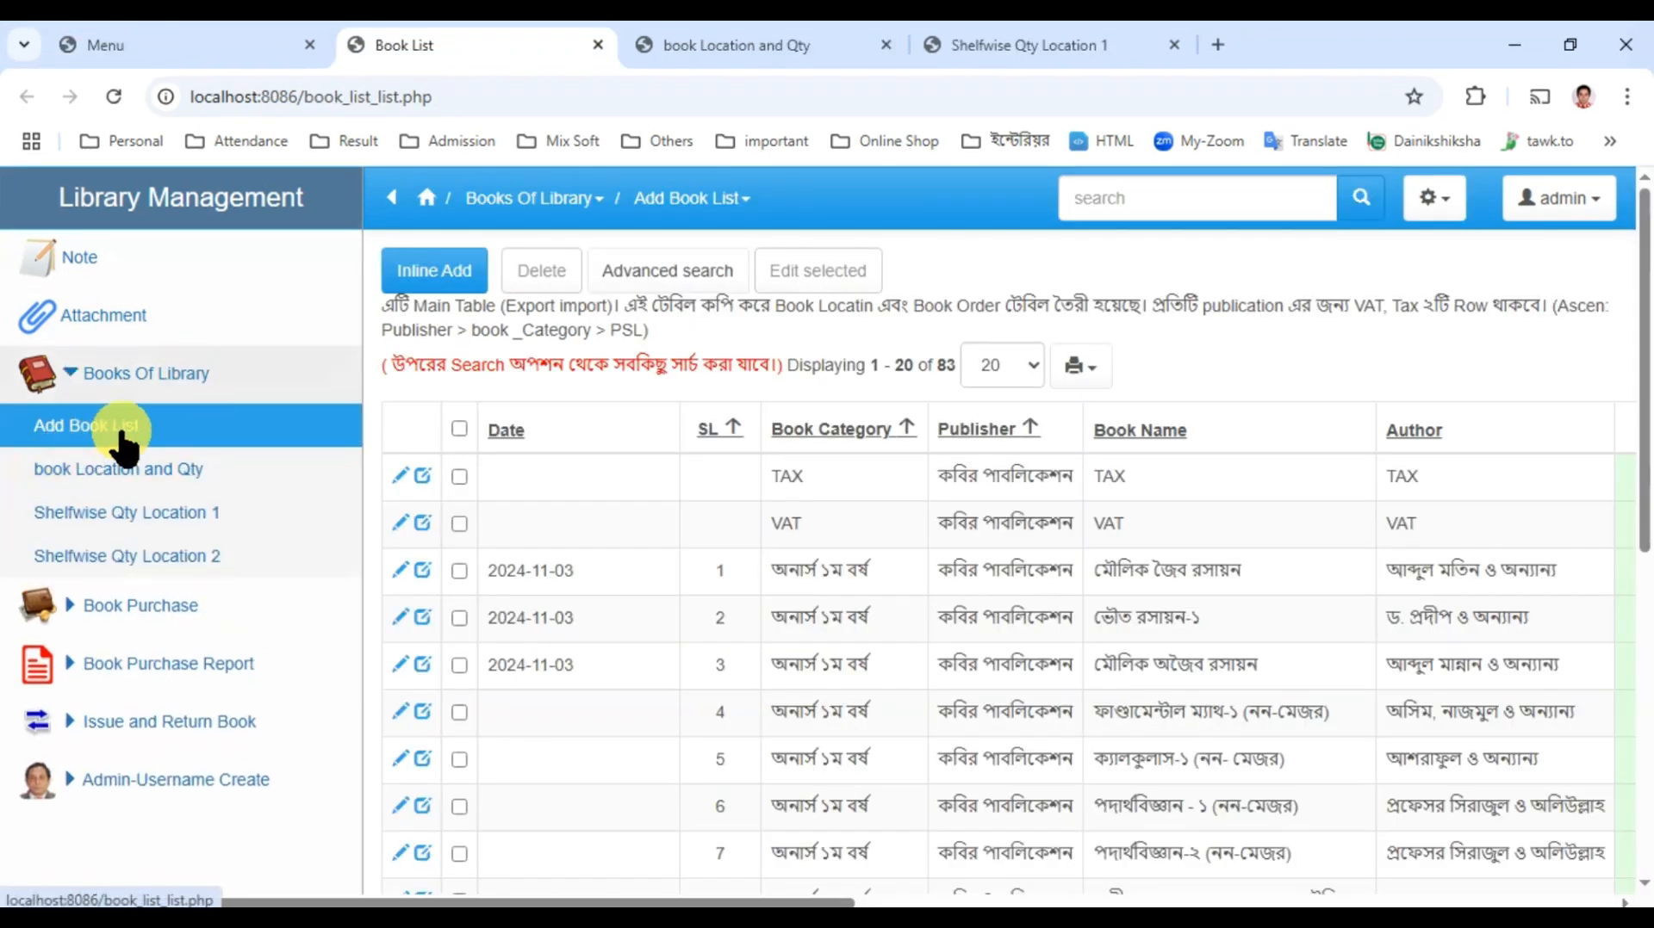
scroll(982, 676, down, 4)
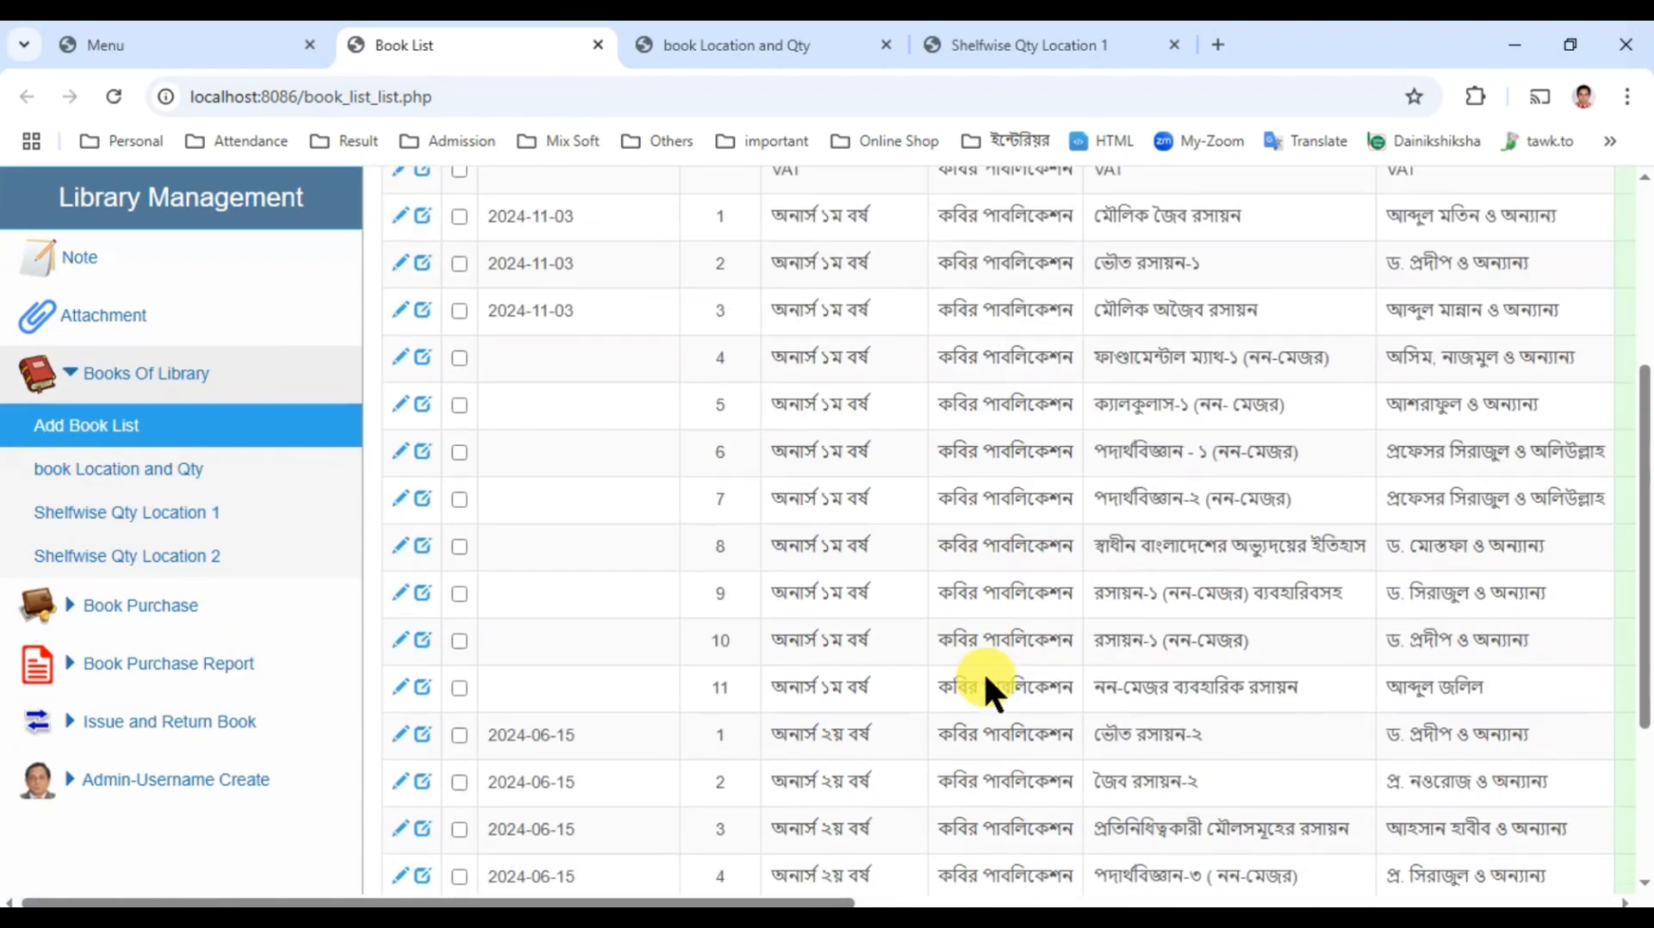
scroll(985, 674, up, 5)
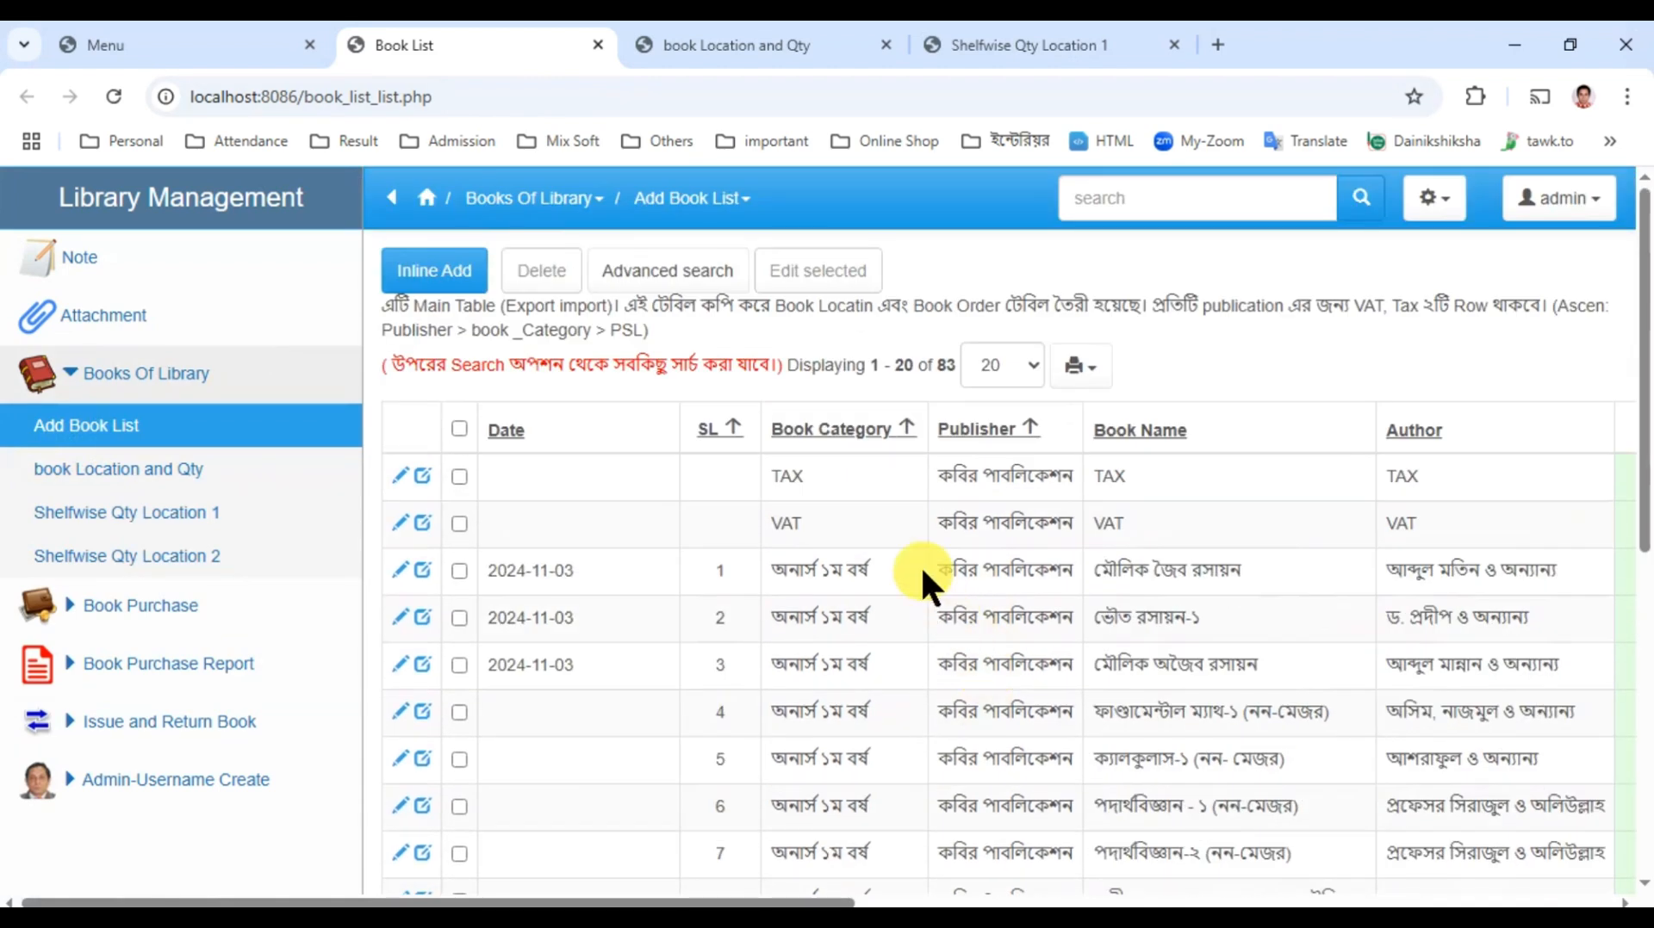
click(600, 918)
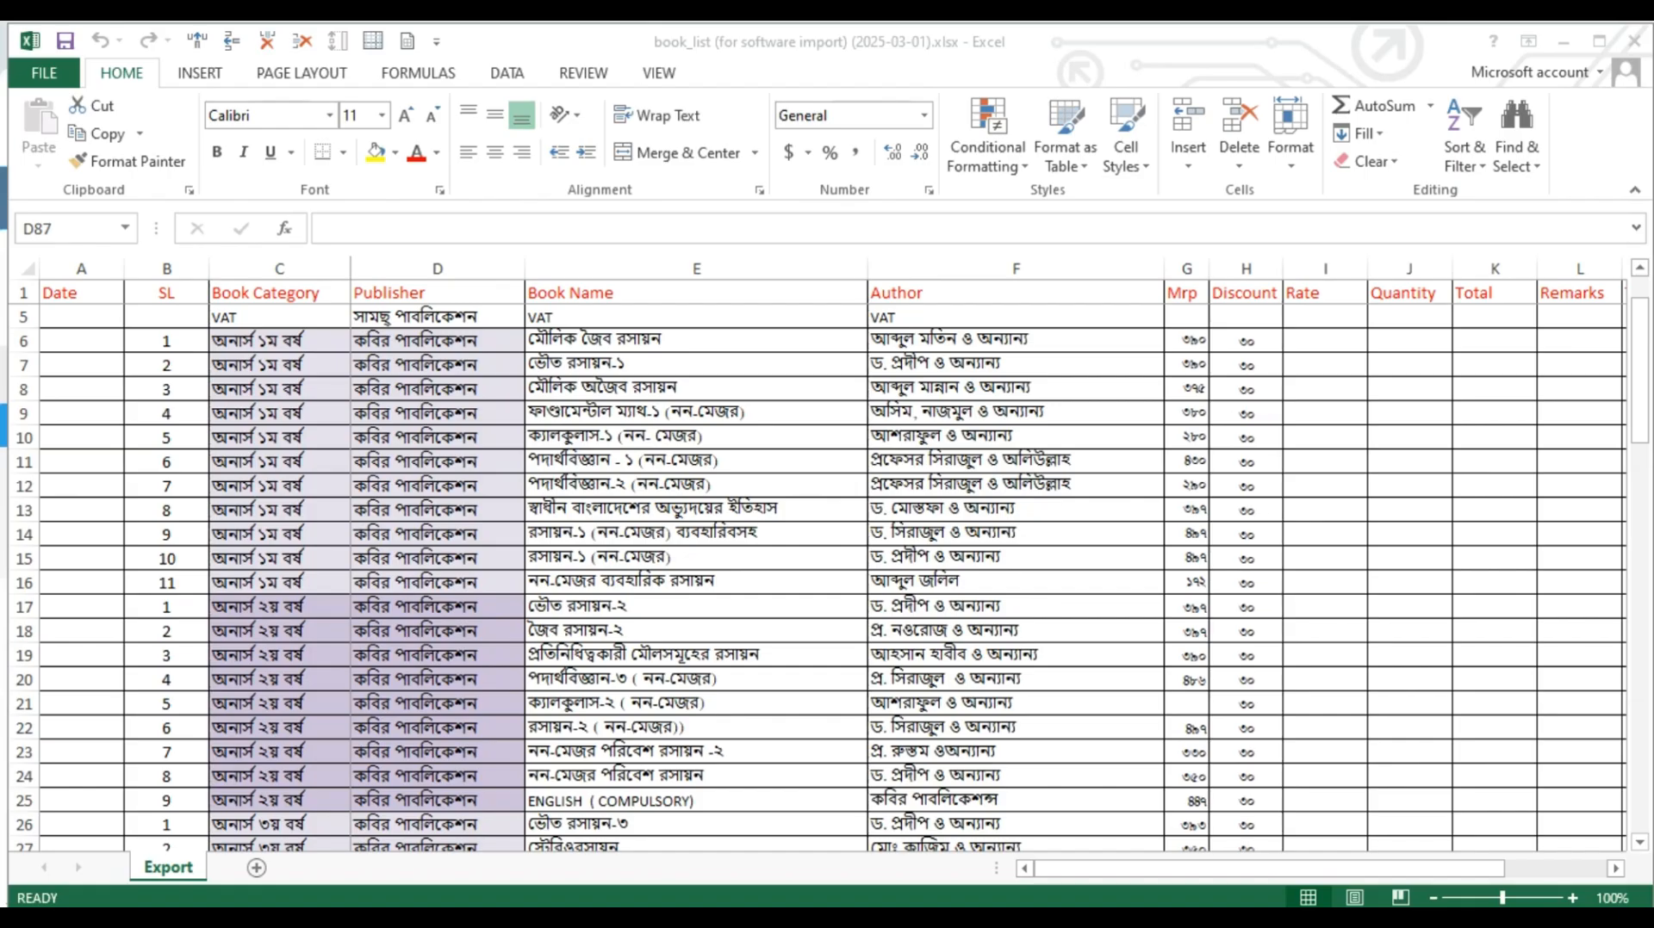
click(630, 917)
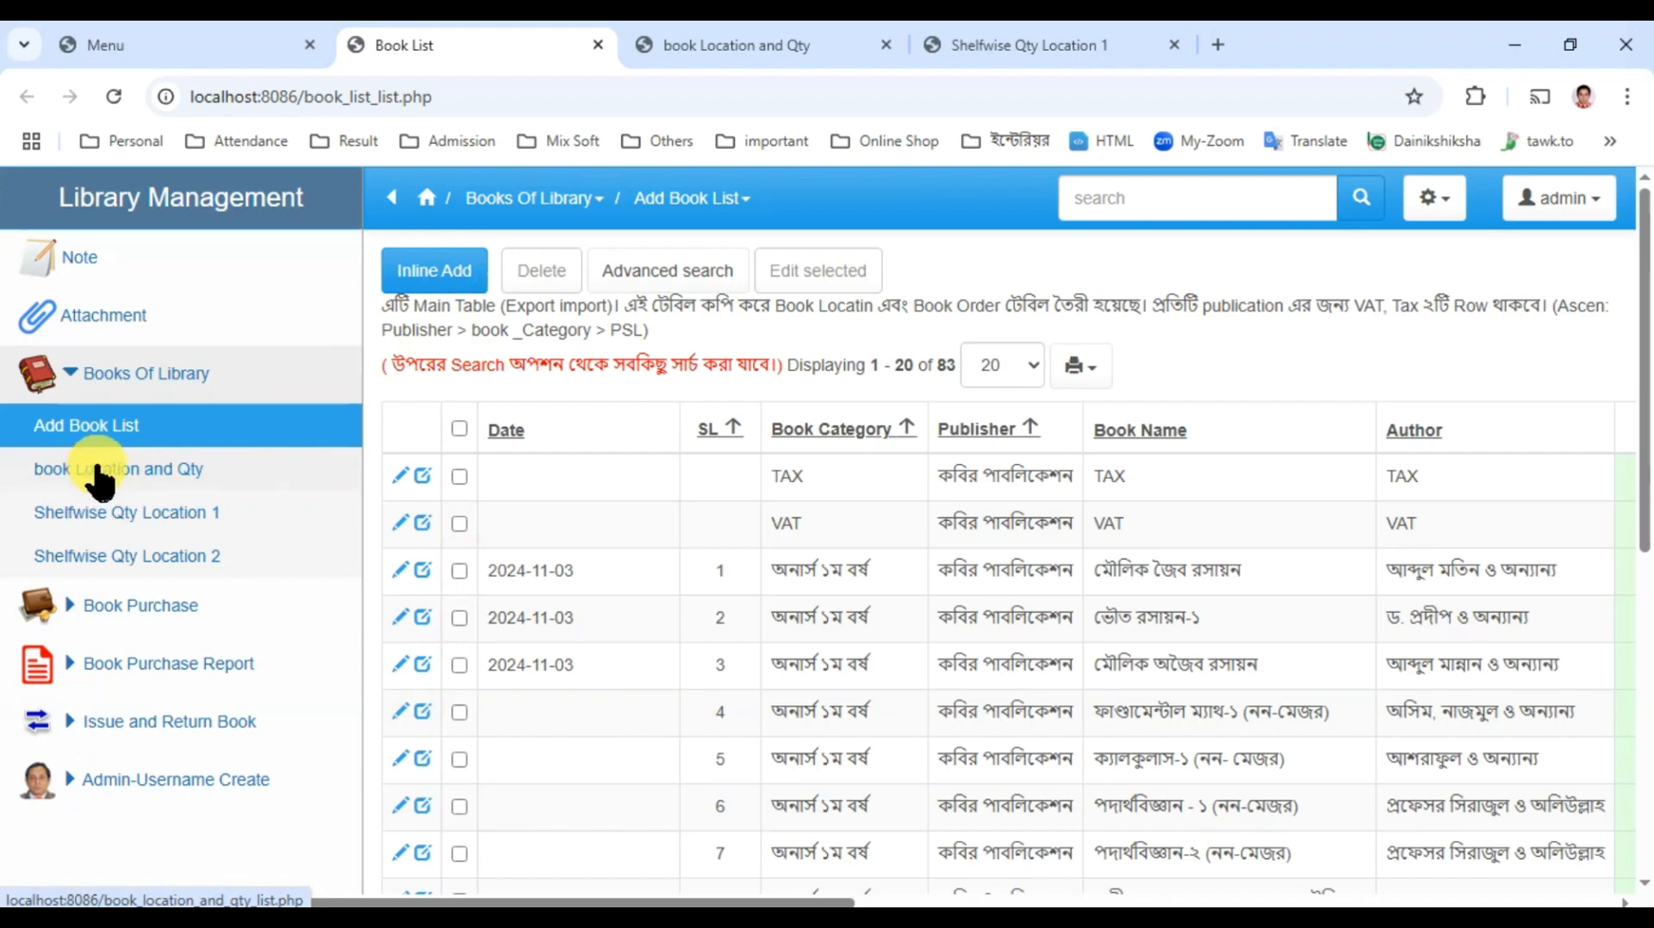
Step: Run an advanced search in the book Location and Qty table for the book name ভৌত রসায়ন-২
click(712, 49)
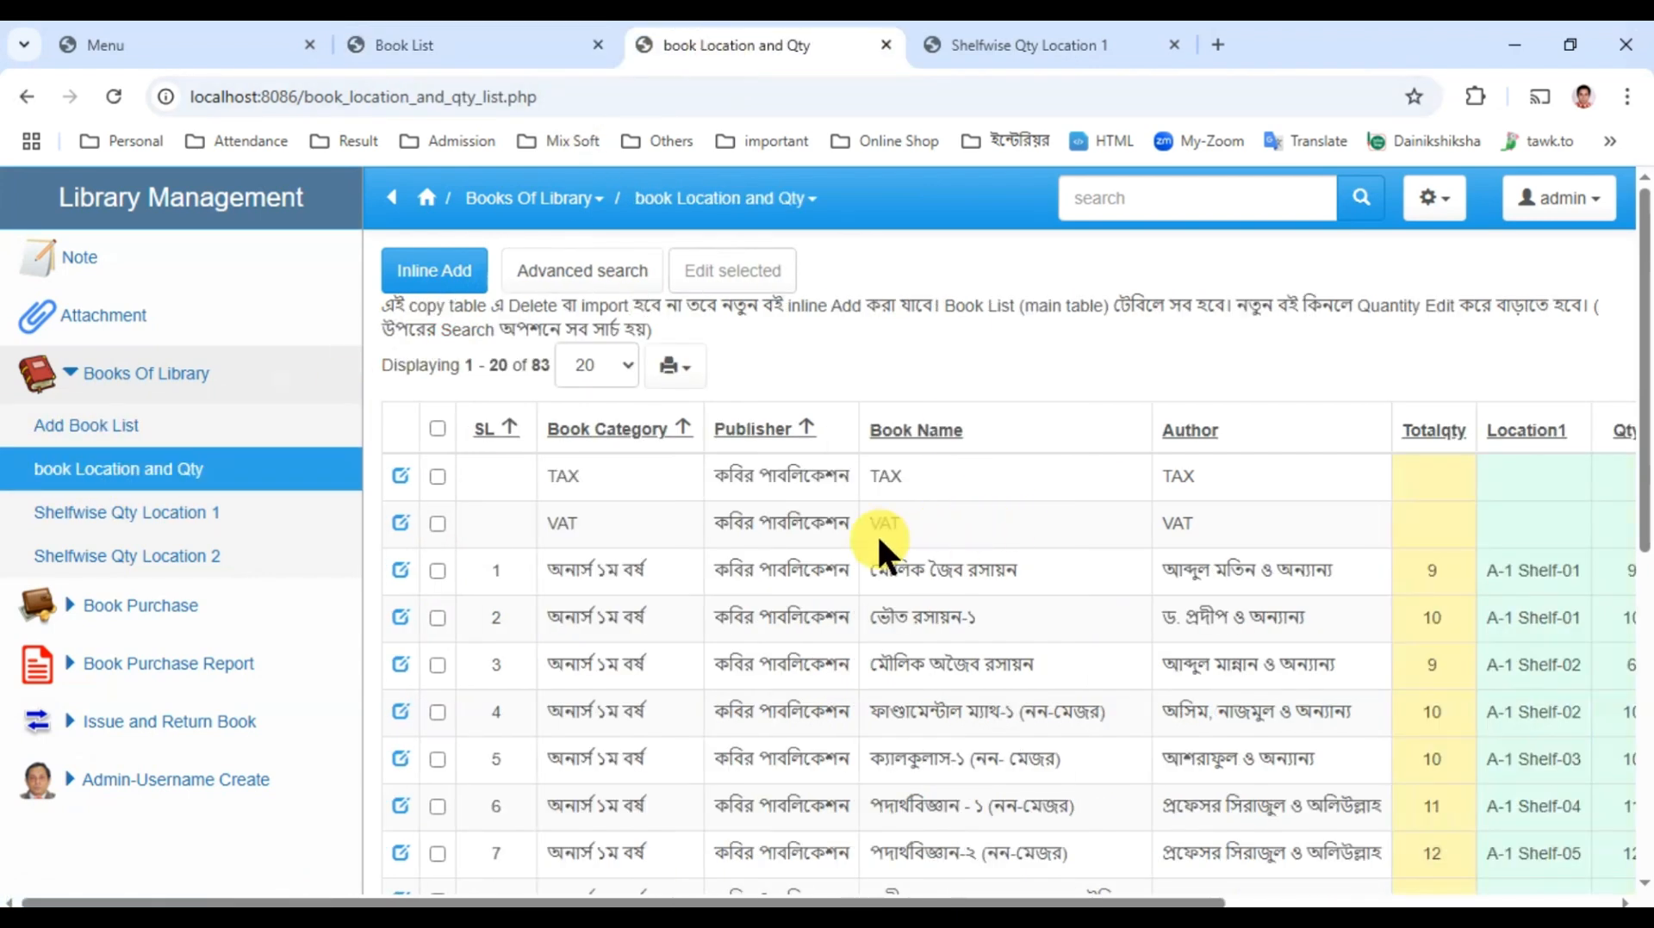
click(392, 198)
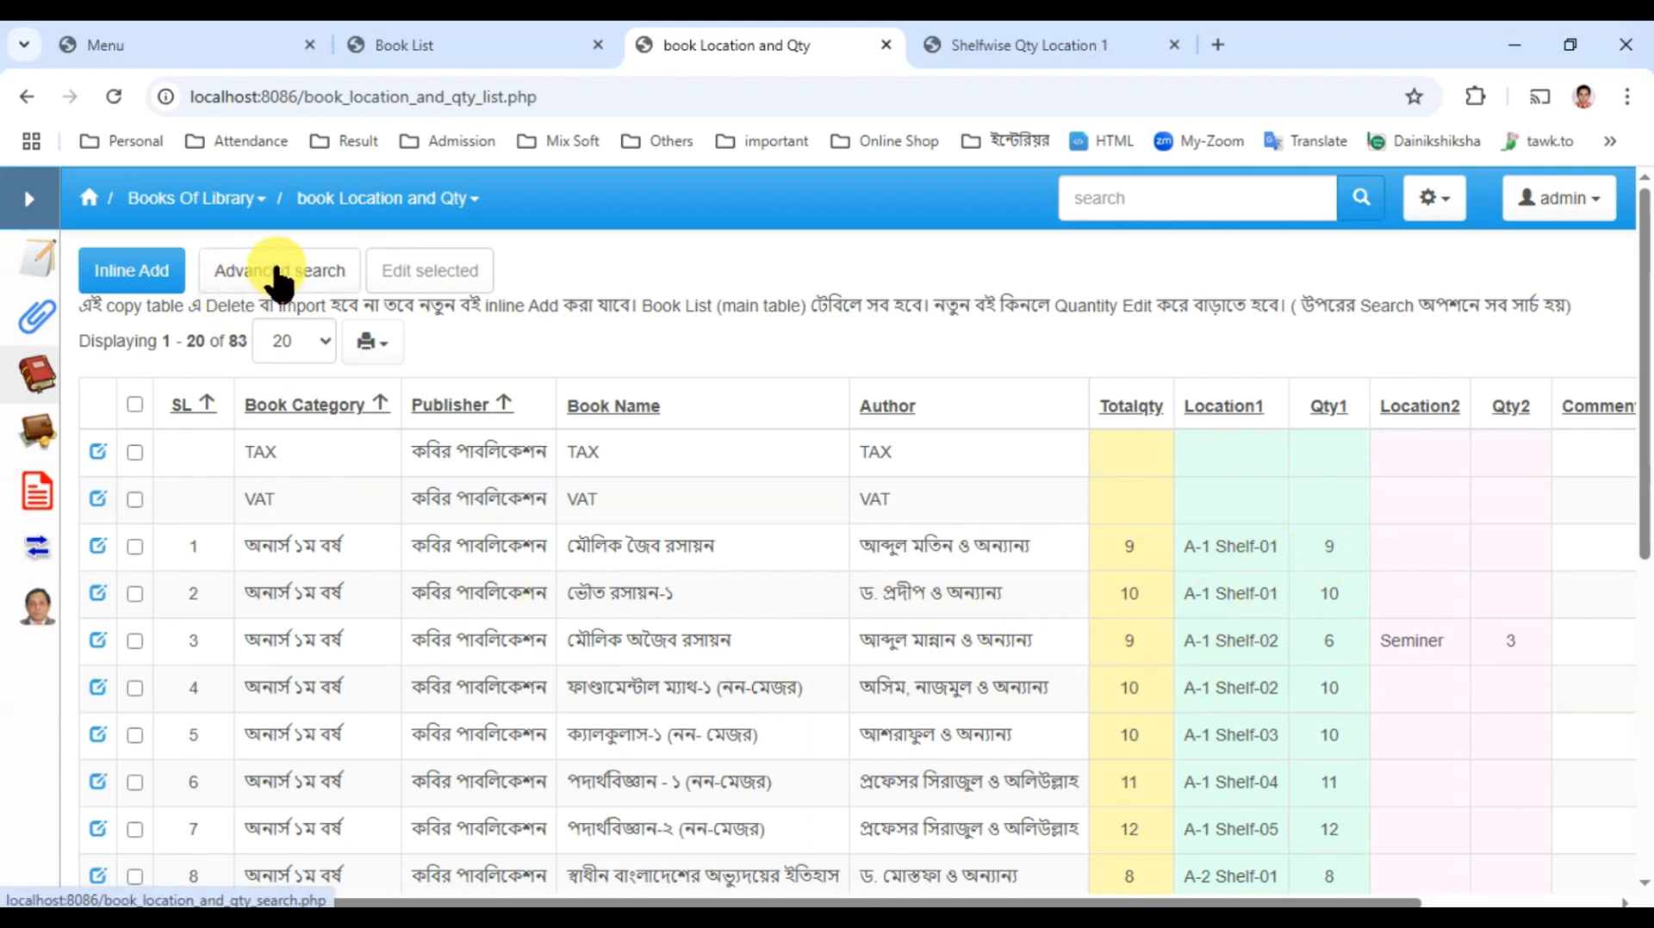
click(277, 277)
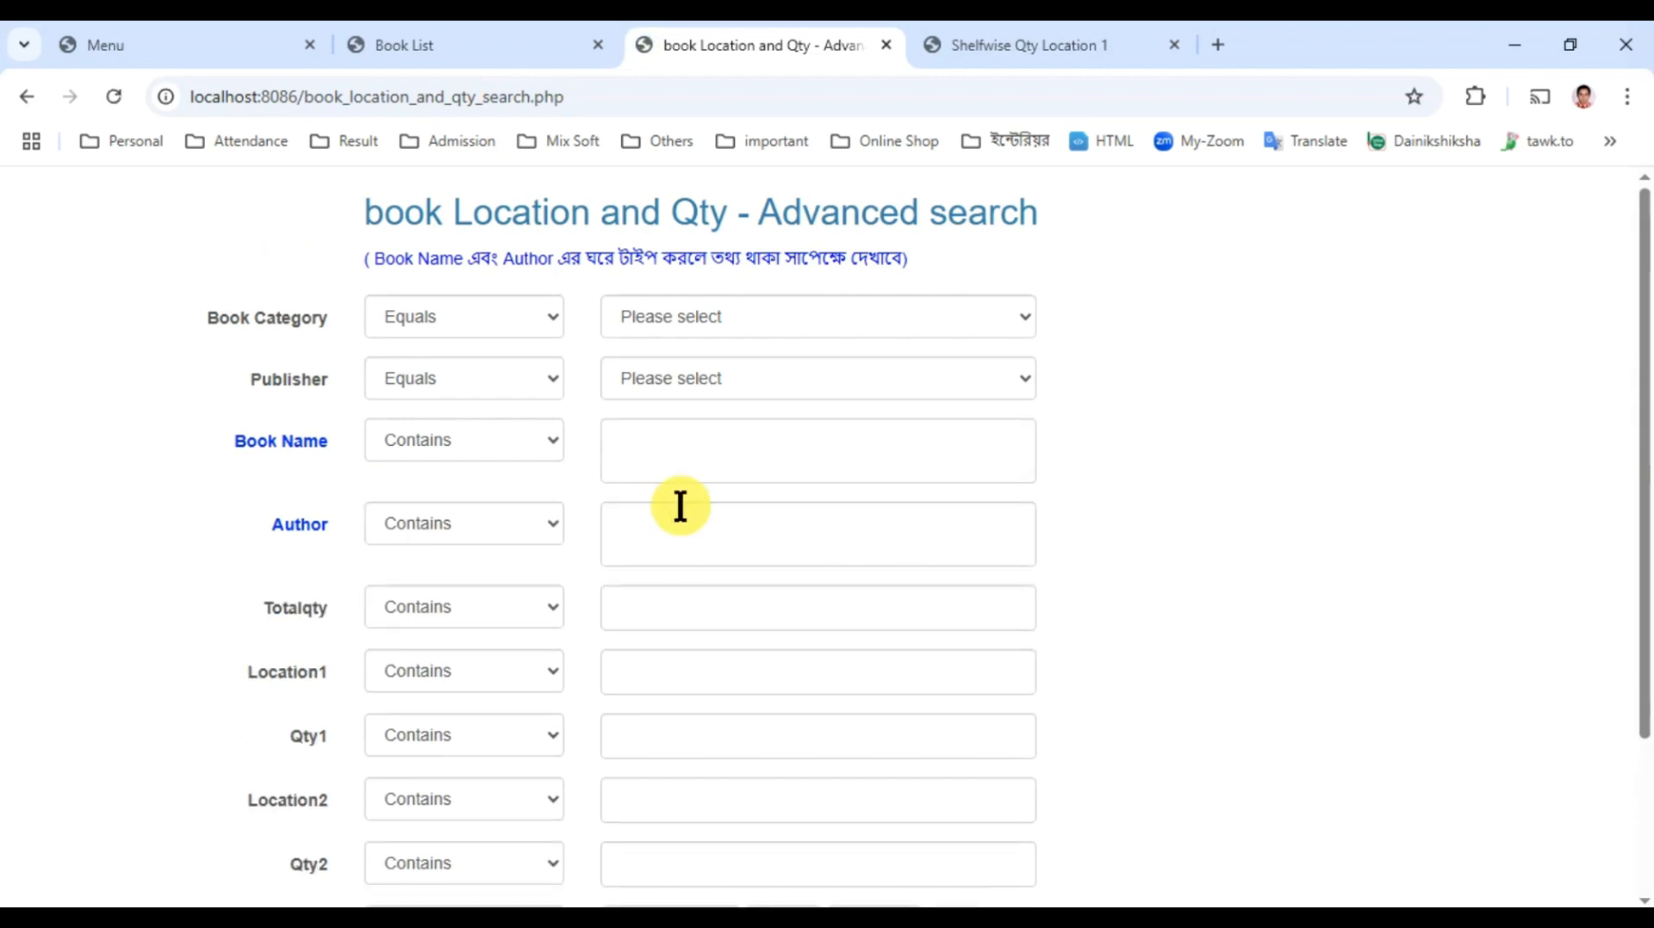
click(627, 450)
text(ভৌত)
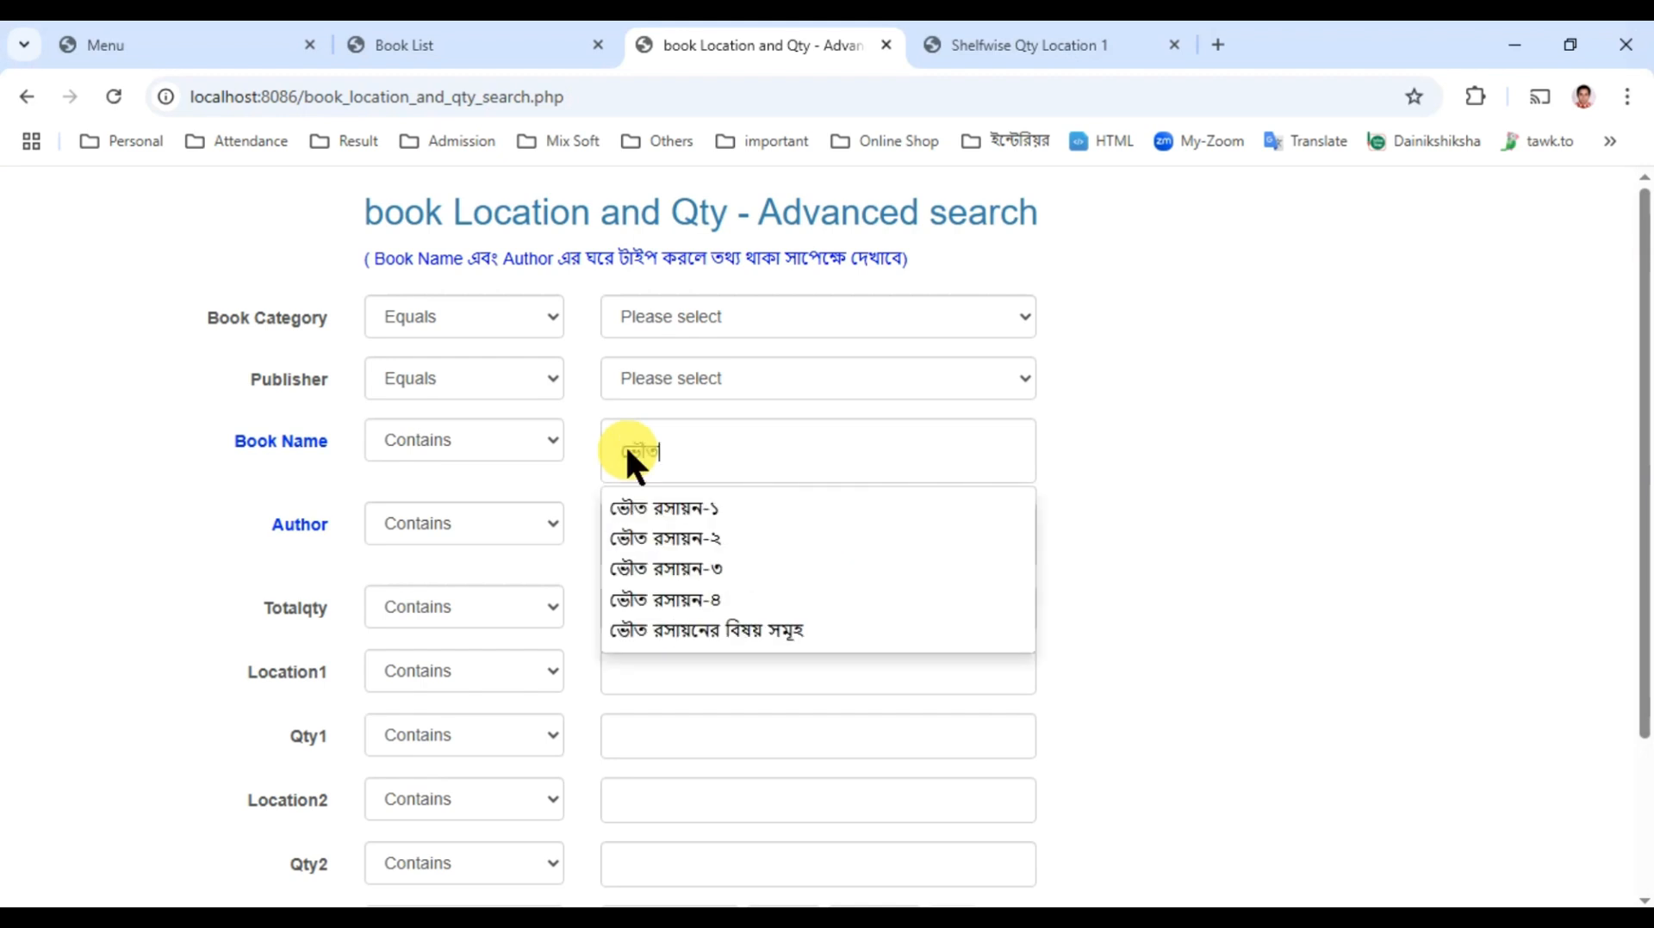
text( রা)
key(BackSpace)
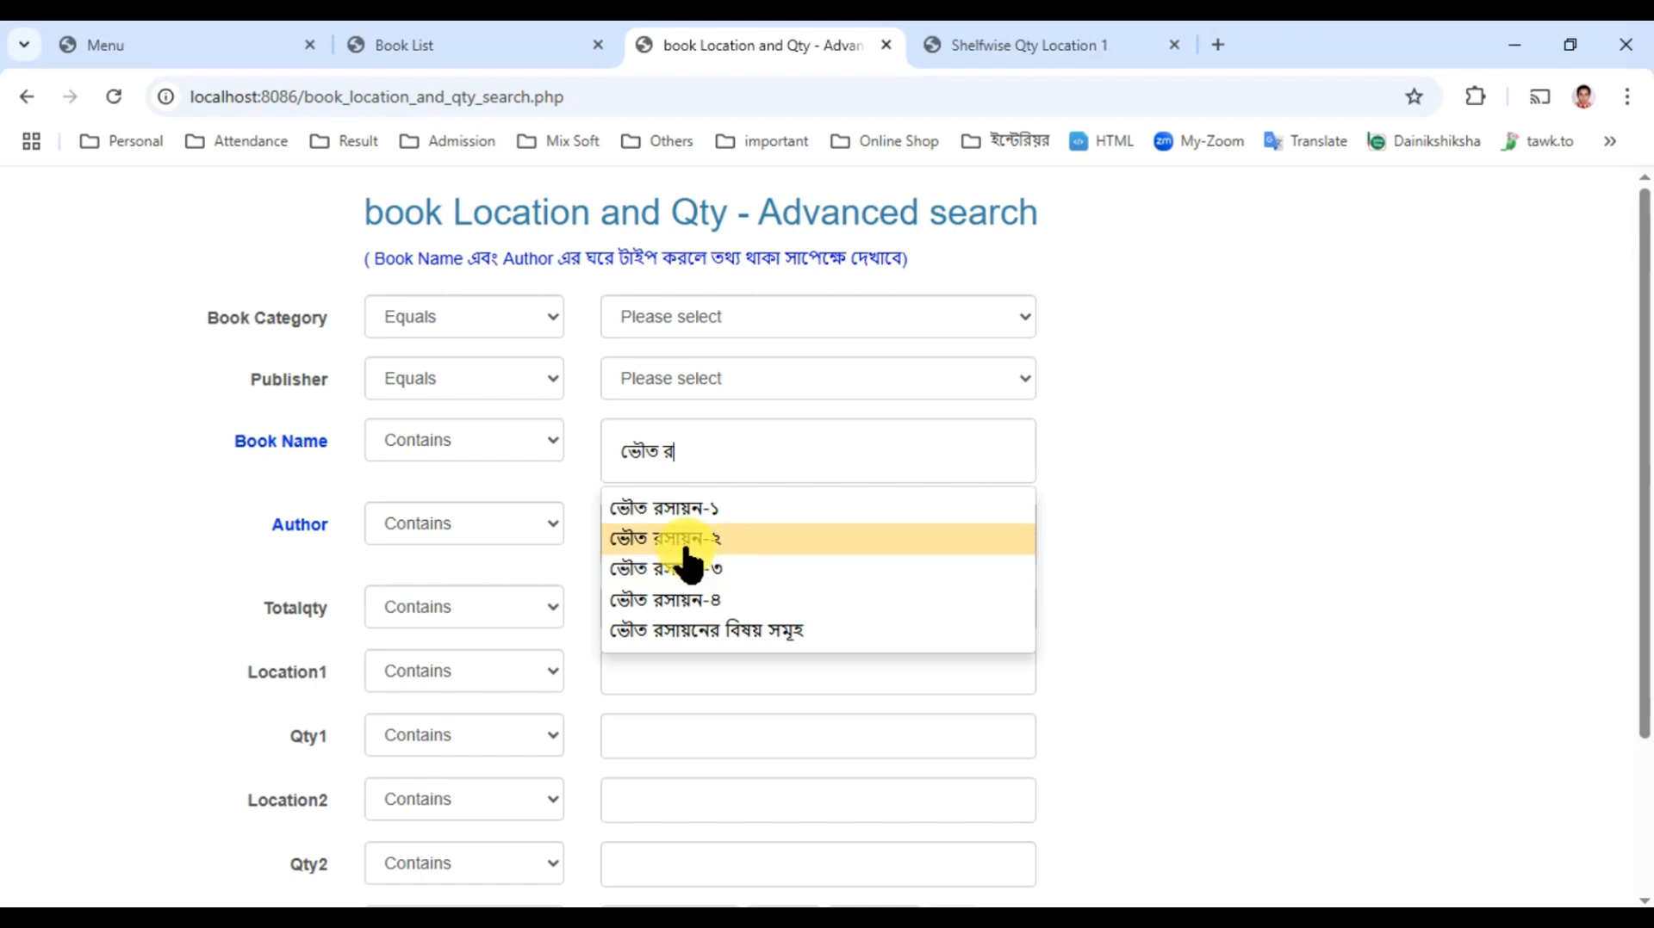
click(684, 543)
scroll(362, 701, down, 2)
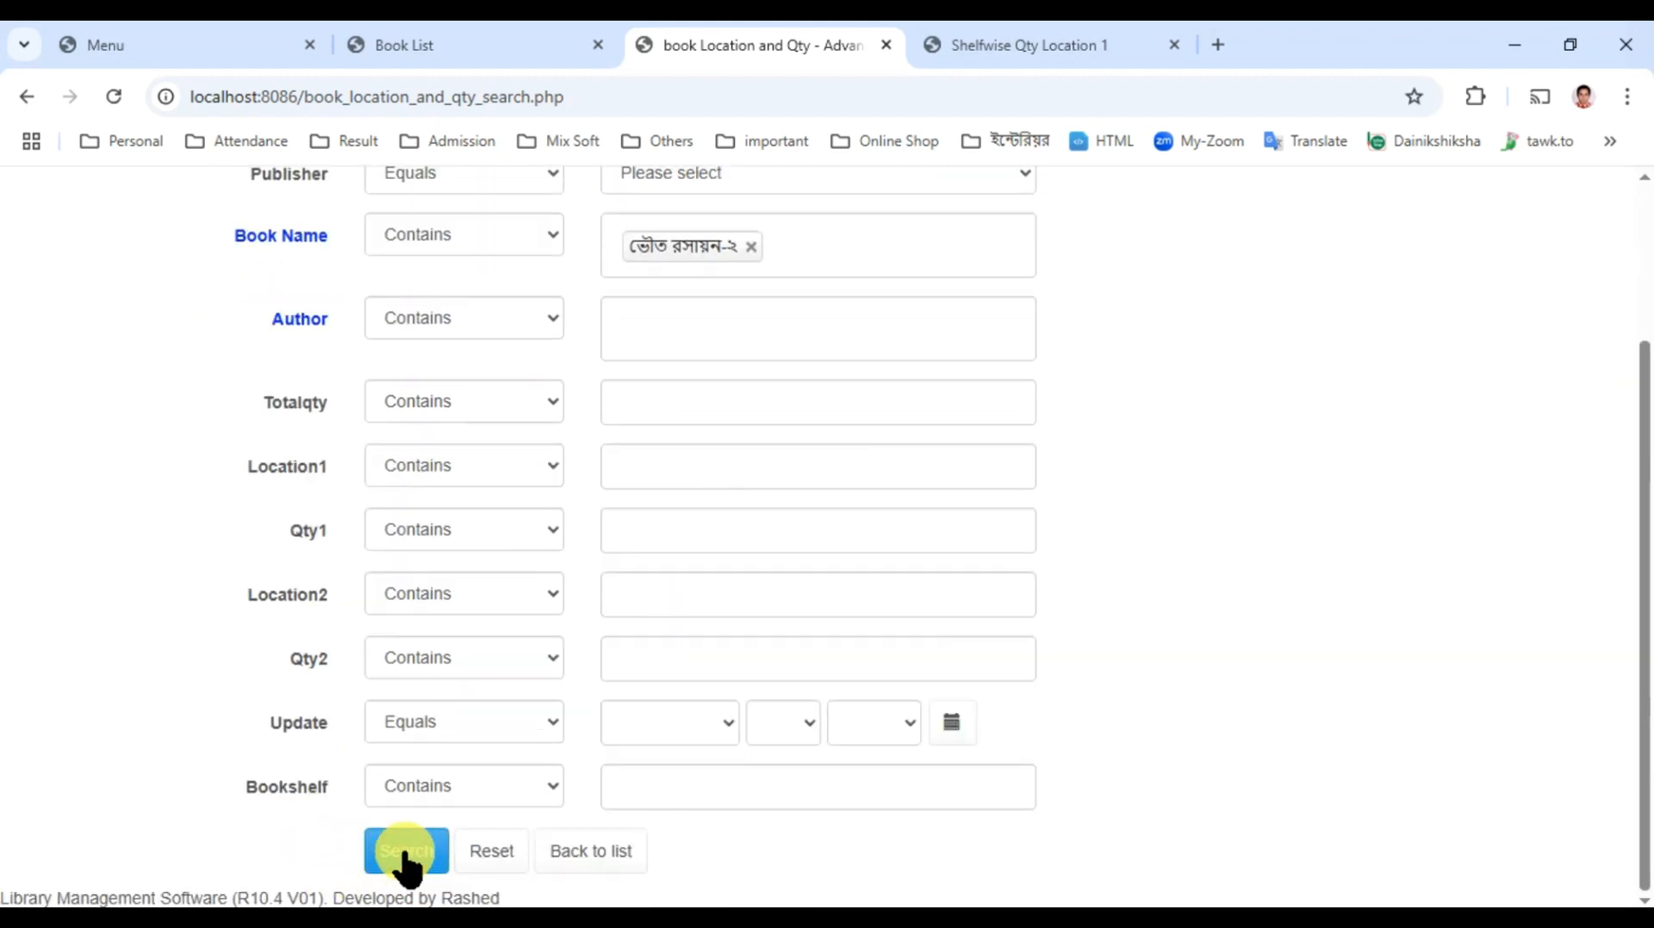
click(398, 861)
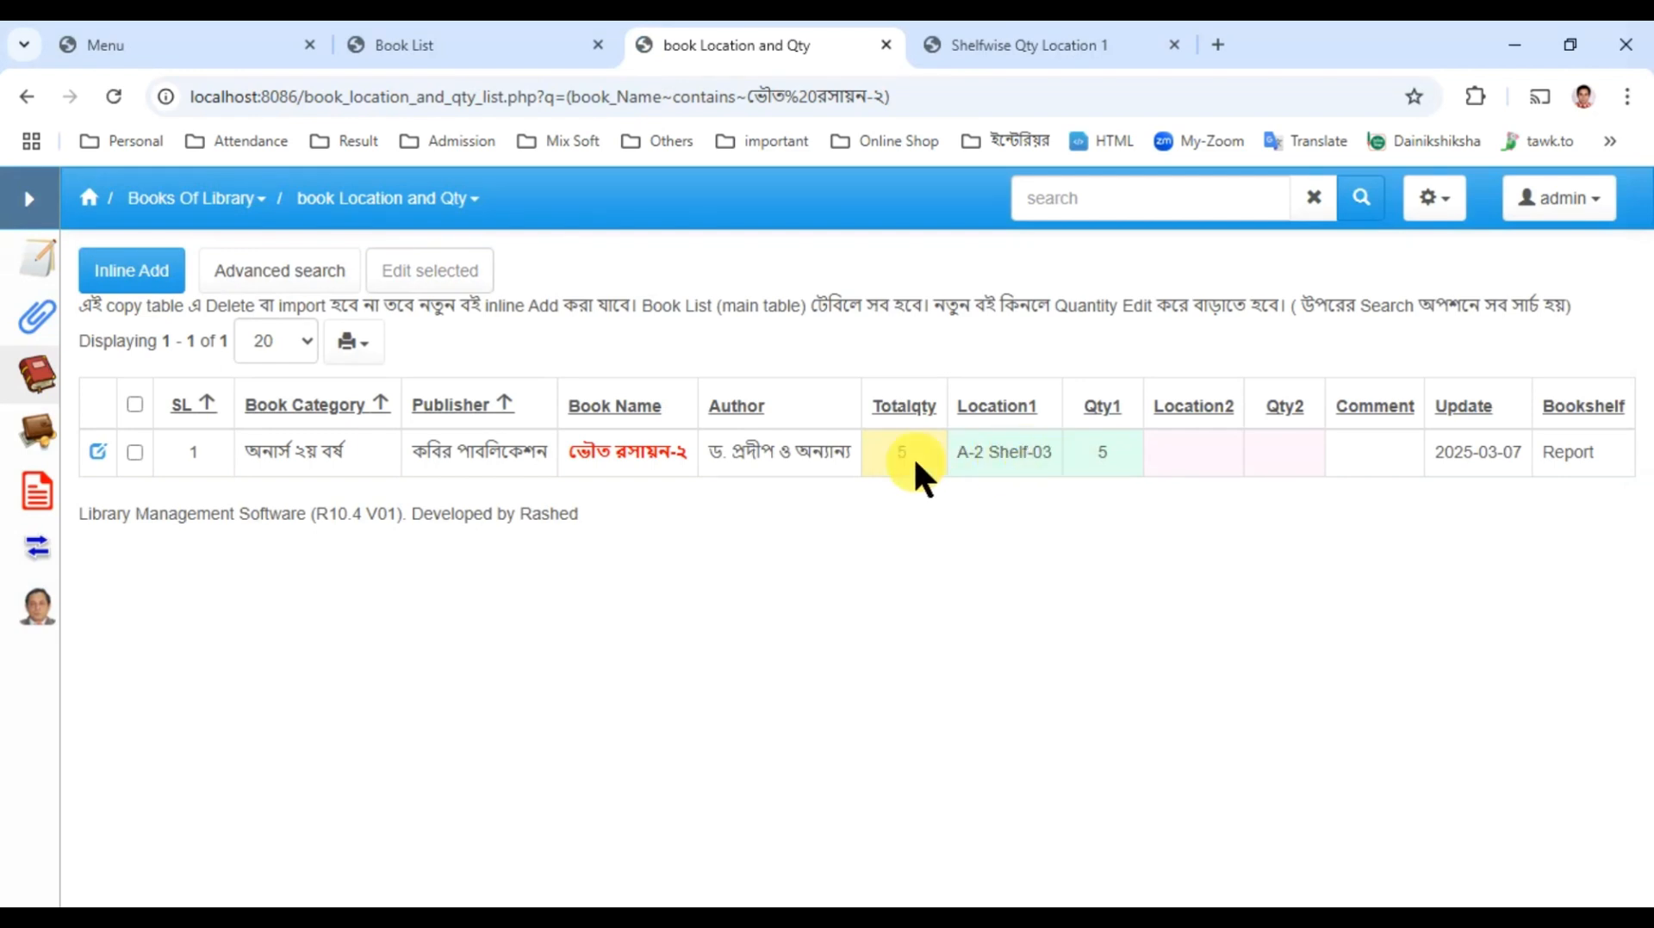
Step: Open the ভৌত রসায়ন-২ record for inline editing and cancel without saving
click(100, 454)
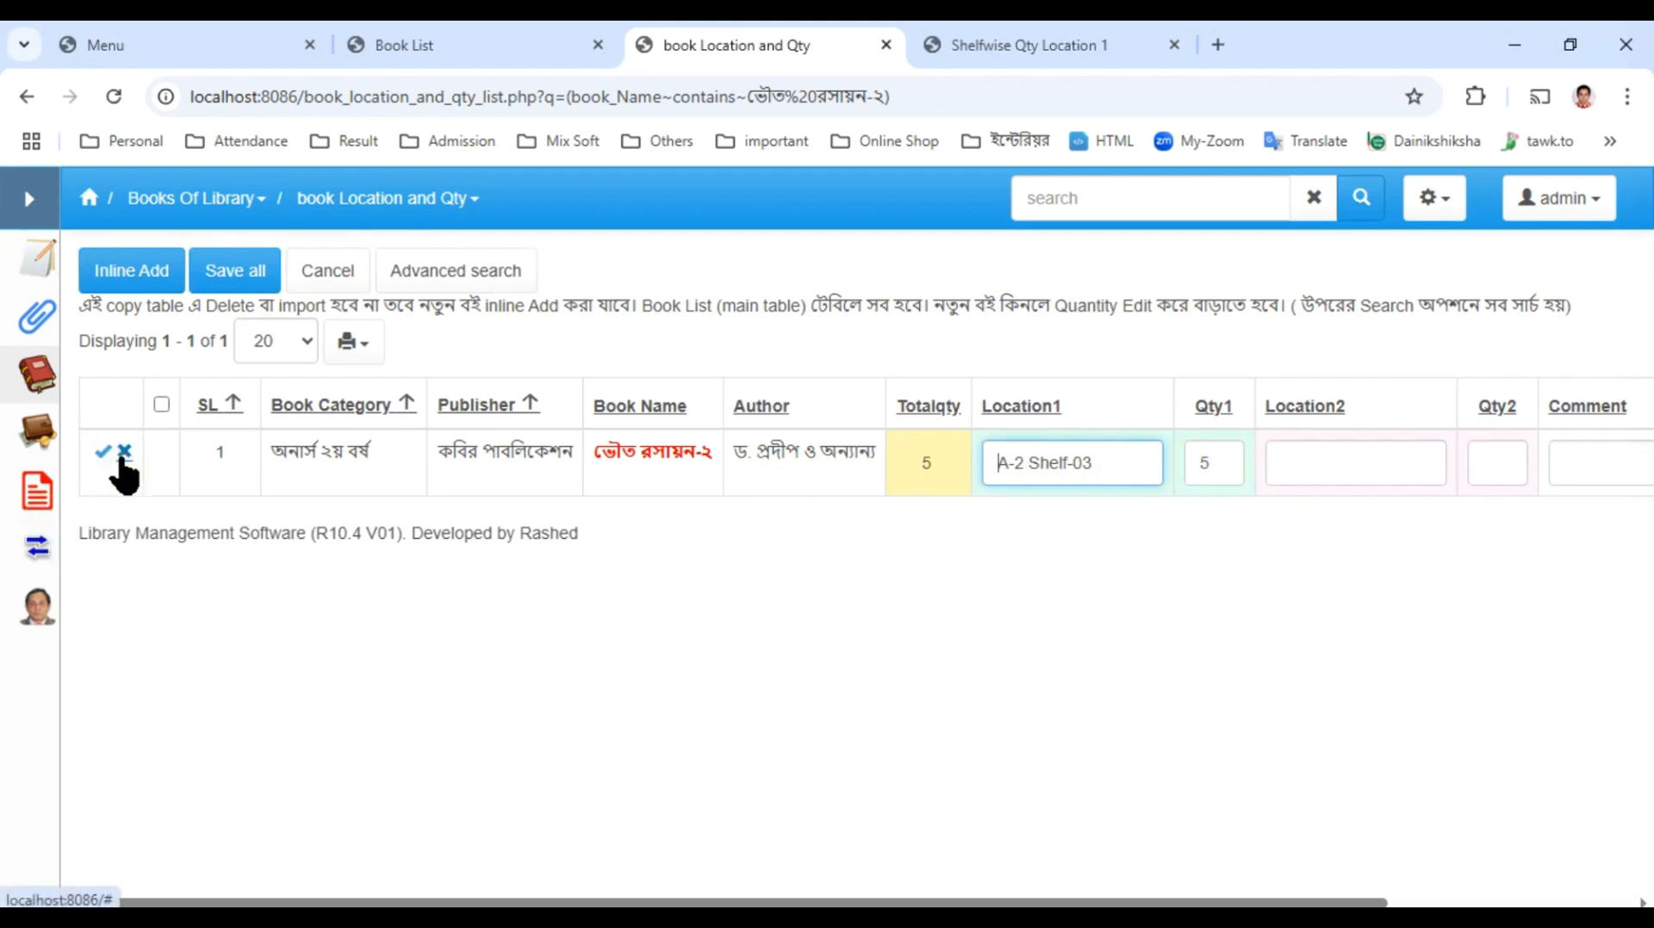
click(123, 453)
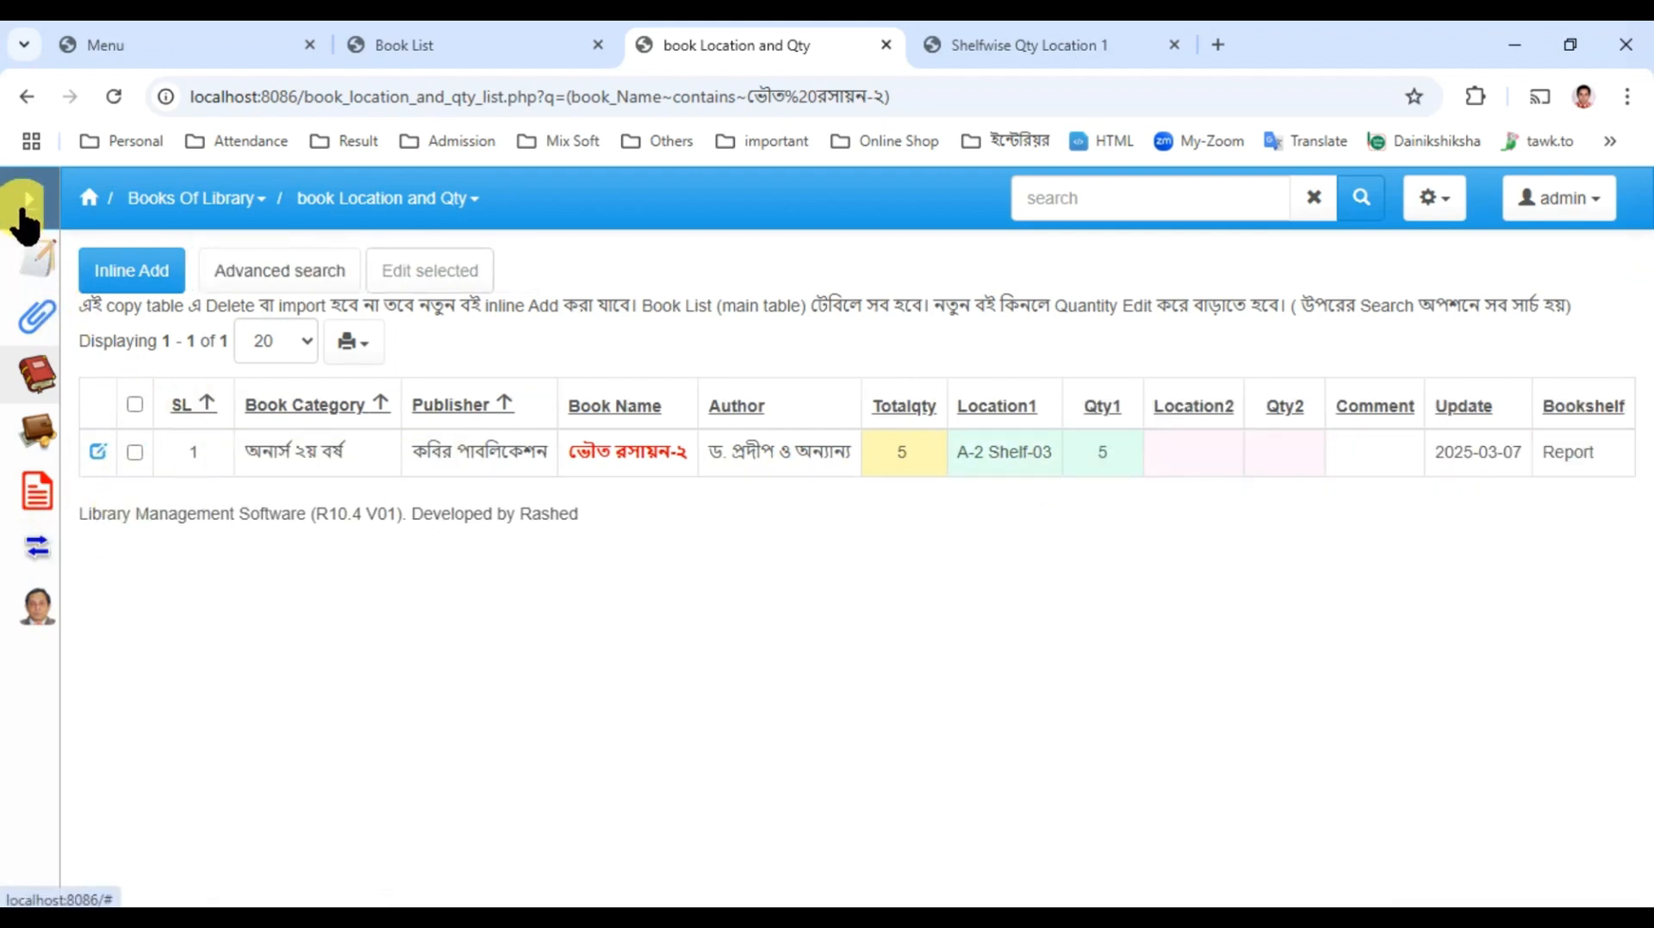
Step: Review the quantity of books on each shelf in the Shelfwise Qty Location 1 report
click(23, 215)
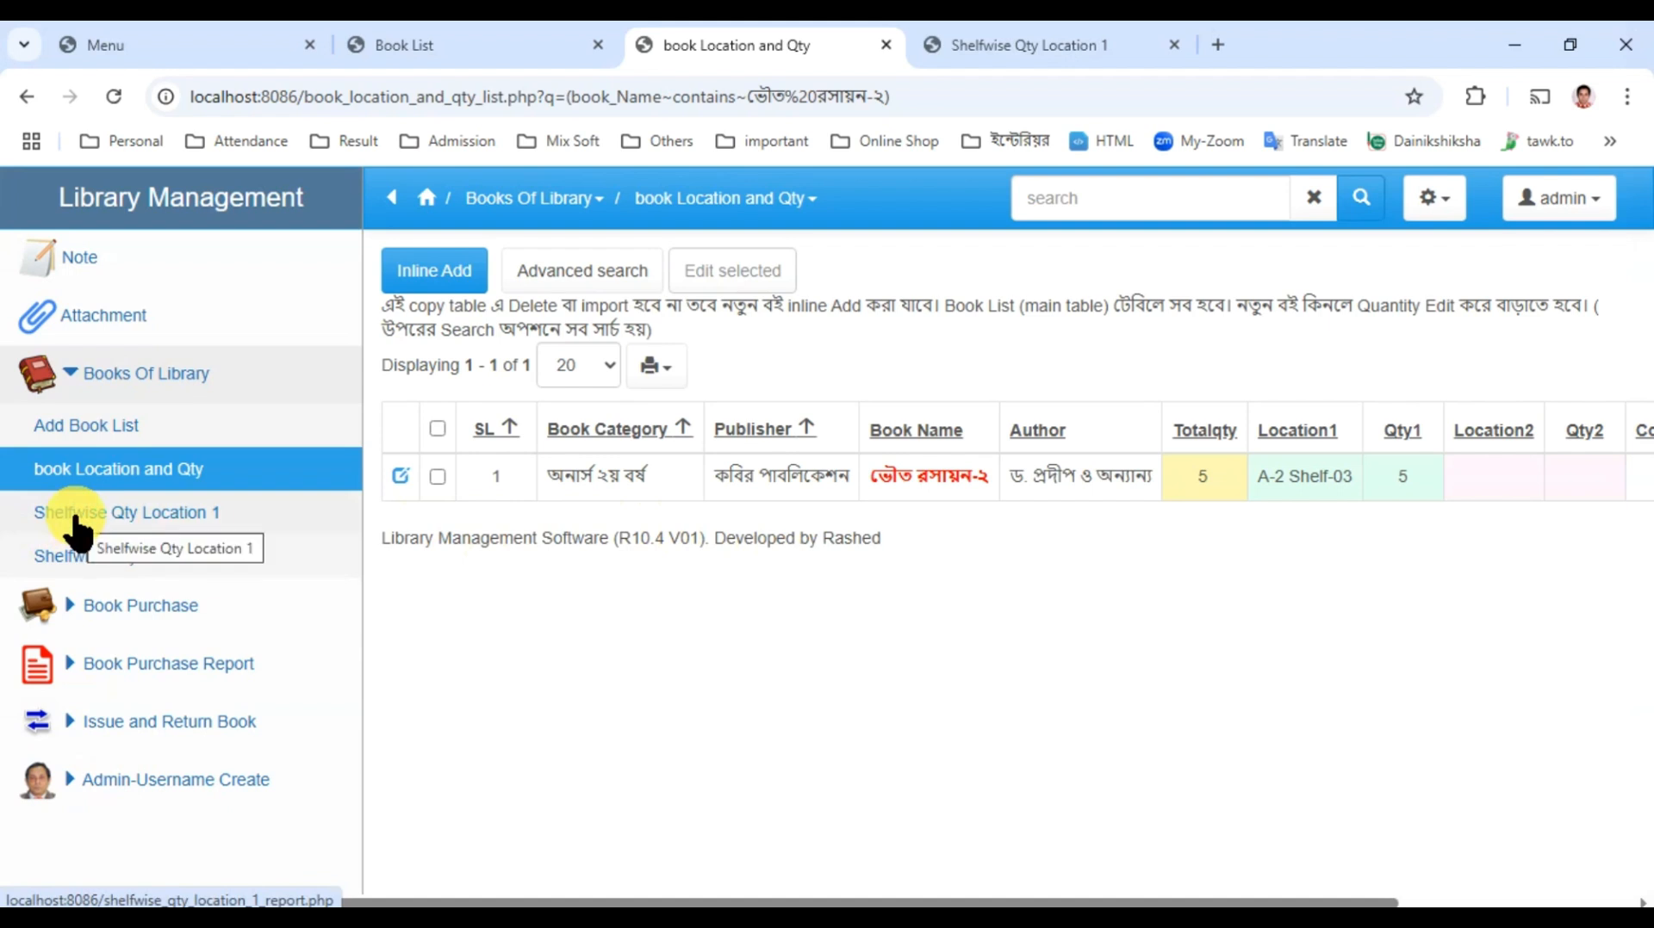
click(979, 34)
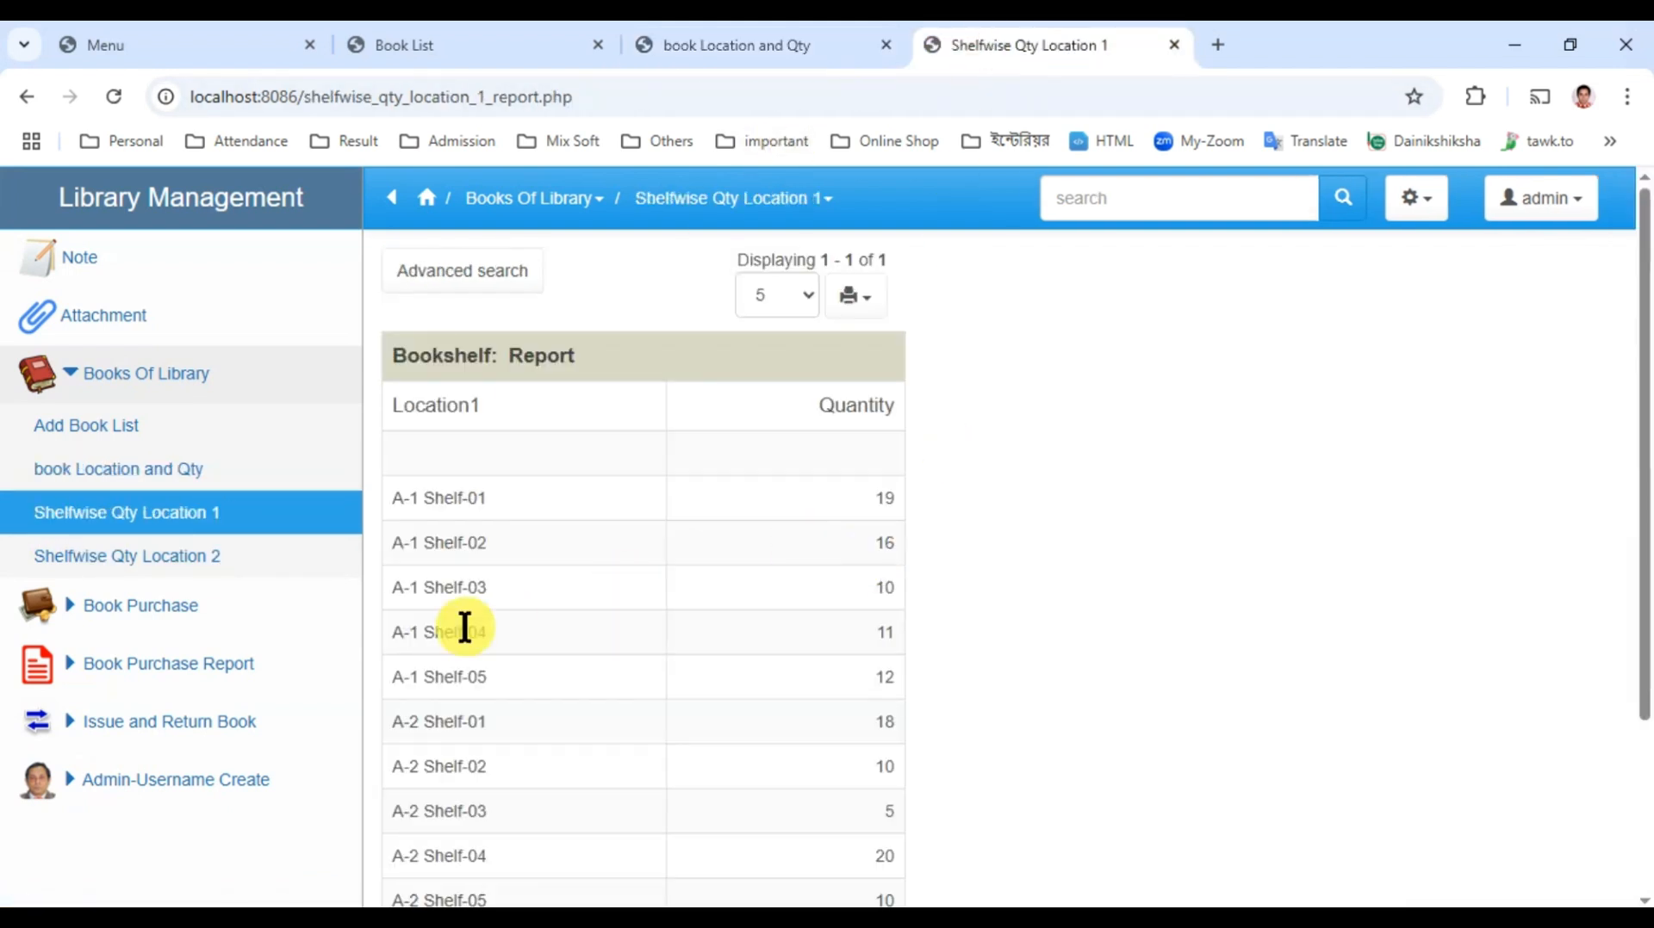
scroll(480, 589, down, 3)
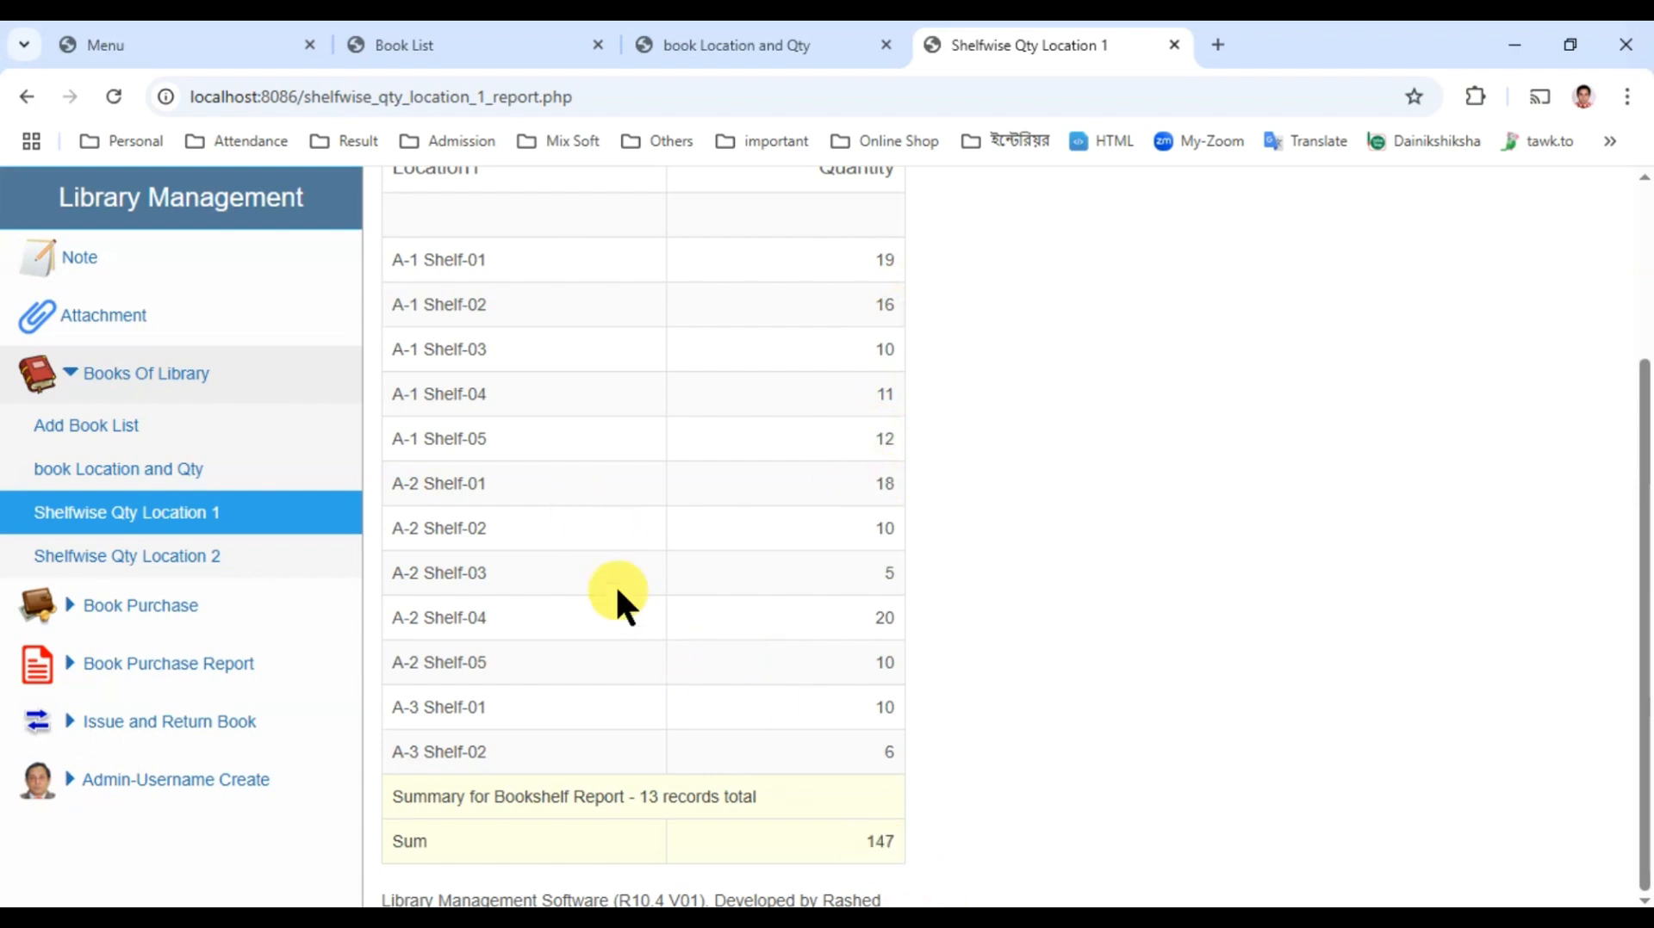
Step: Run an advanced search in the Shelfwise Qty Location 1 report for Location1 containing A-1
scroll(615, 584, up, 3)
click(485, 268)
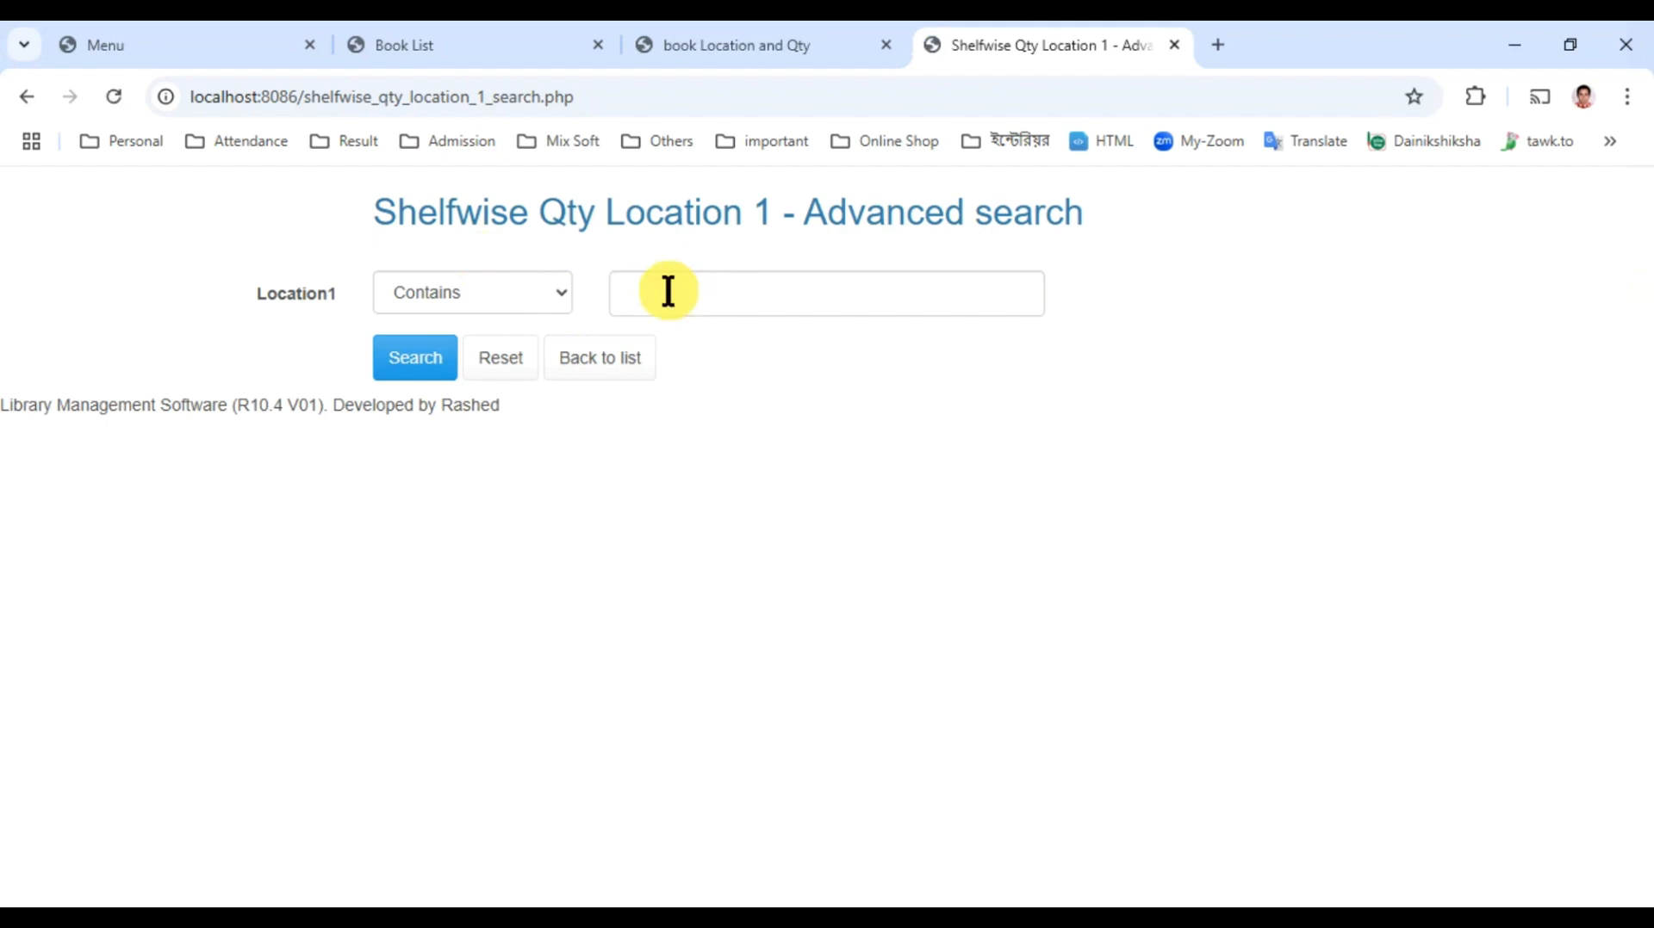
click(667, 293)
text(A)
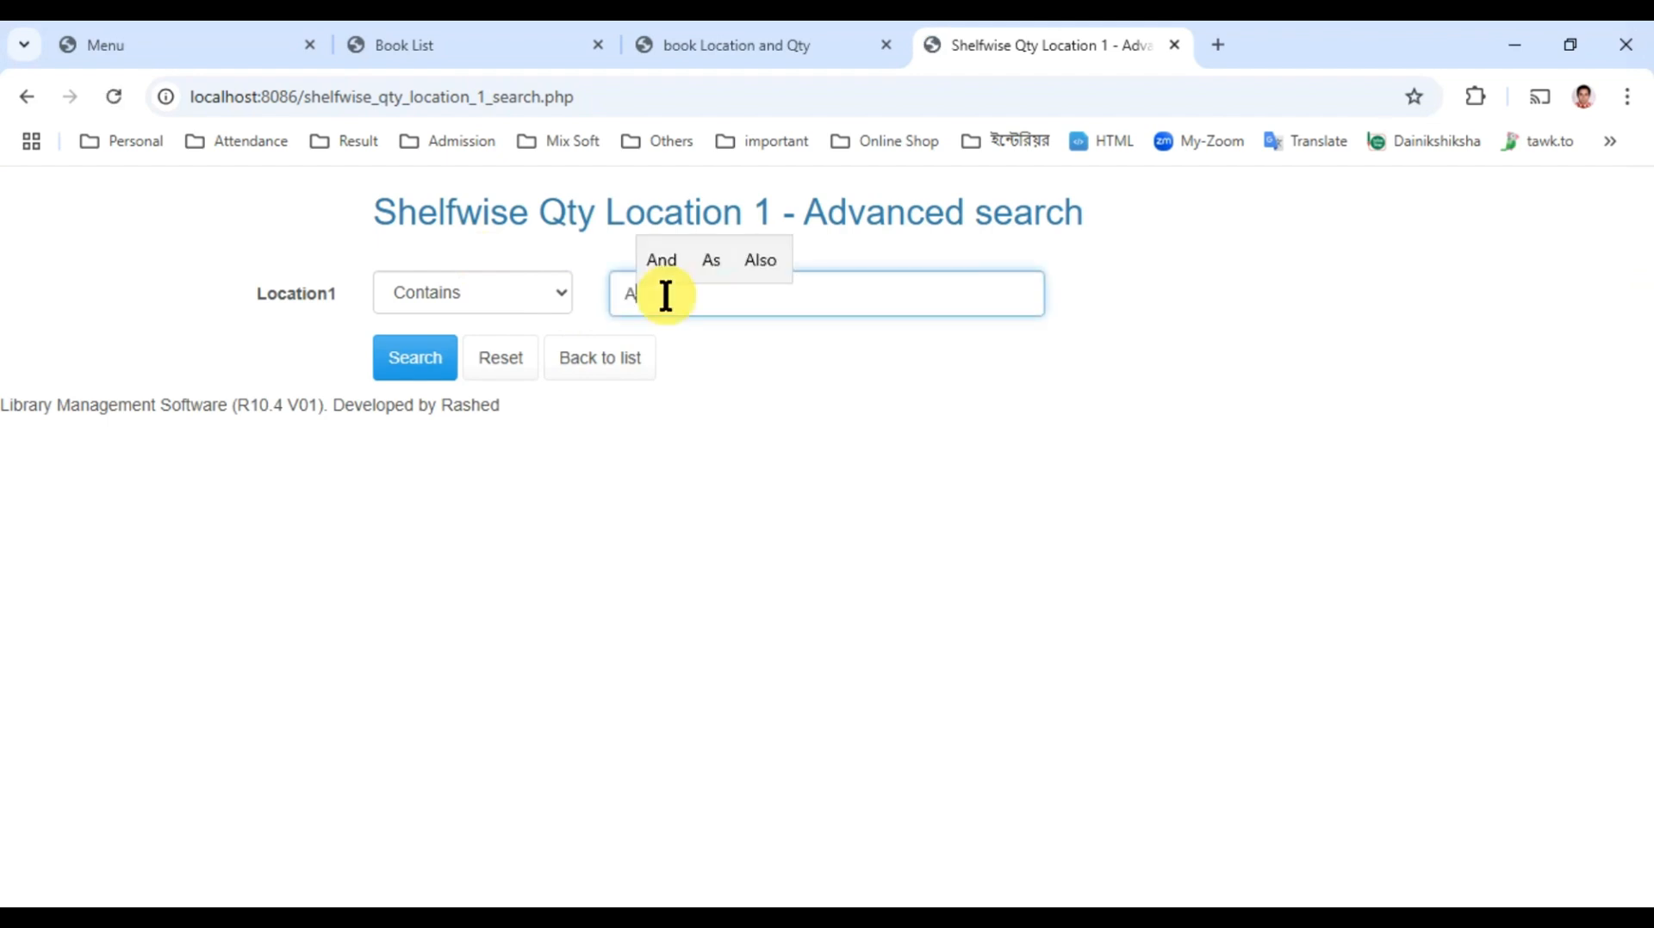
text(-1)
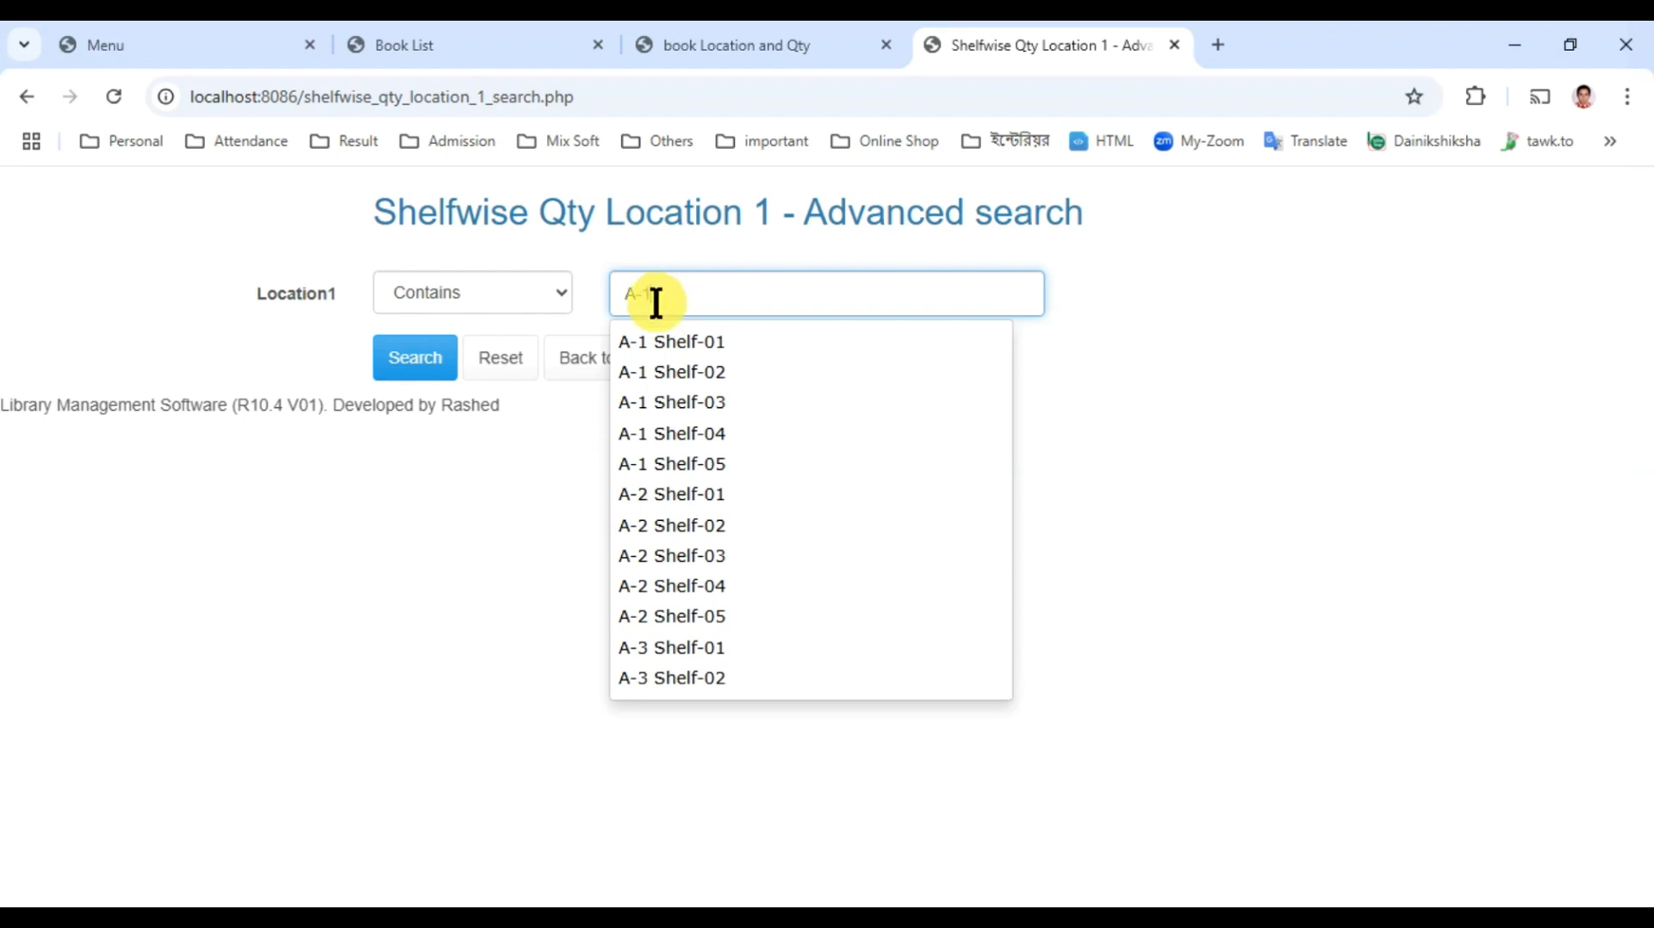
click(394, 370)
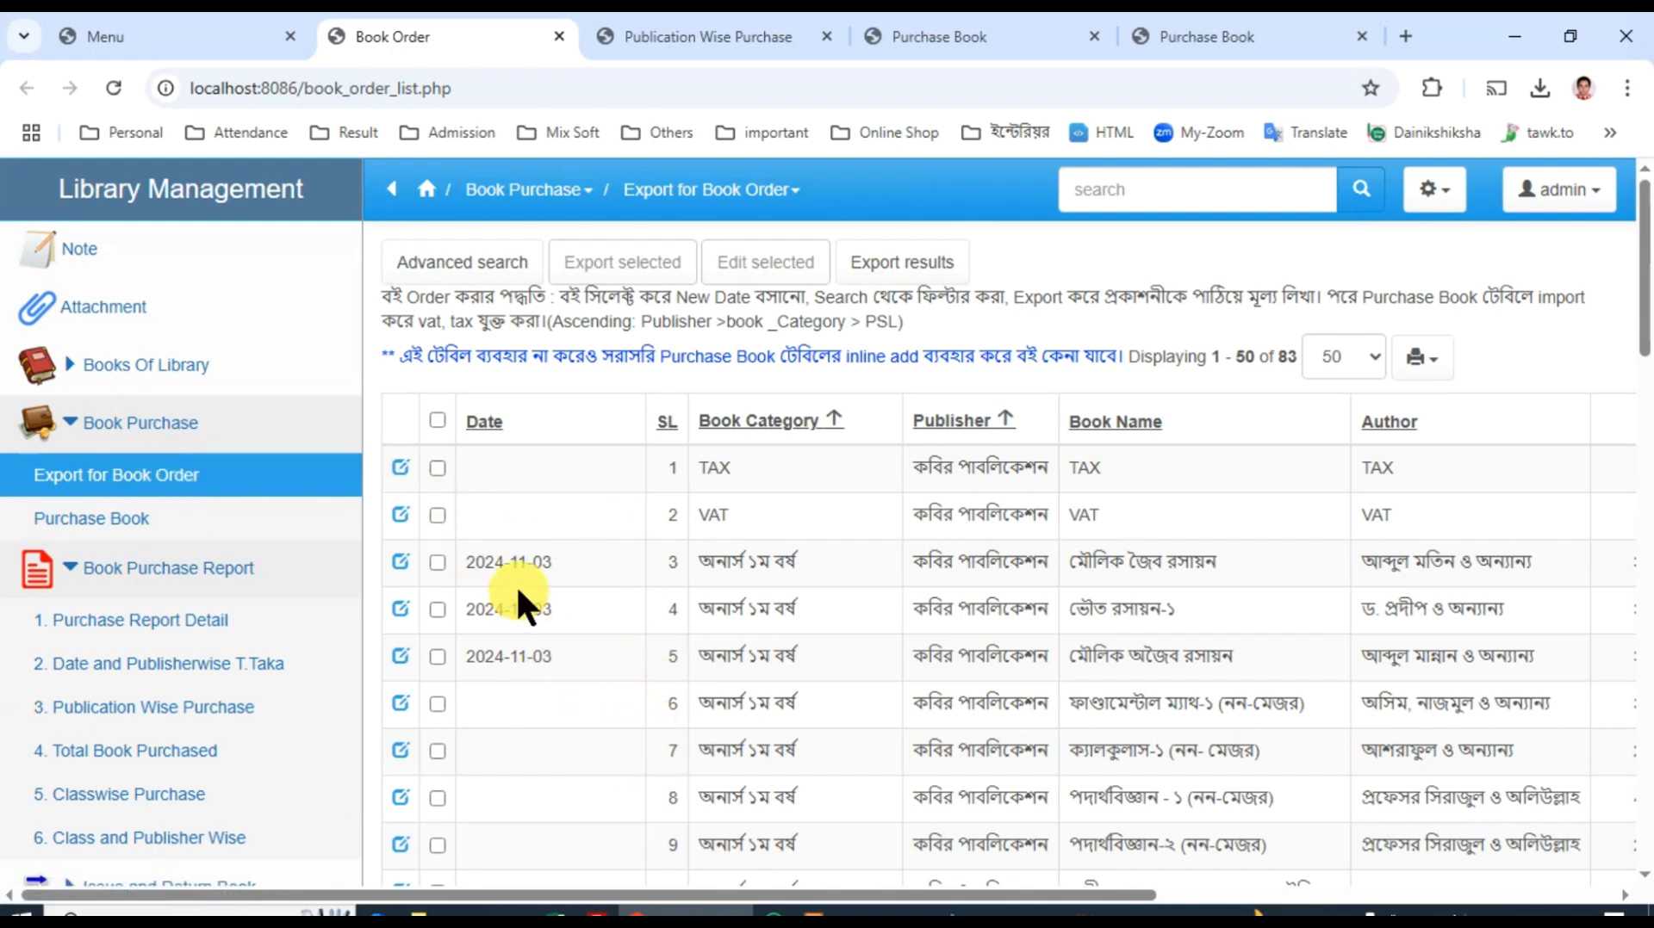
Step: Examine the Publication Wise Purchase report's quantities and totals by publisher and date
click(169, 568)
click(172, 570)
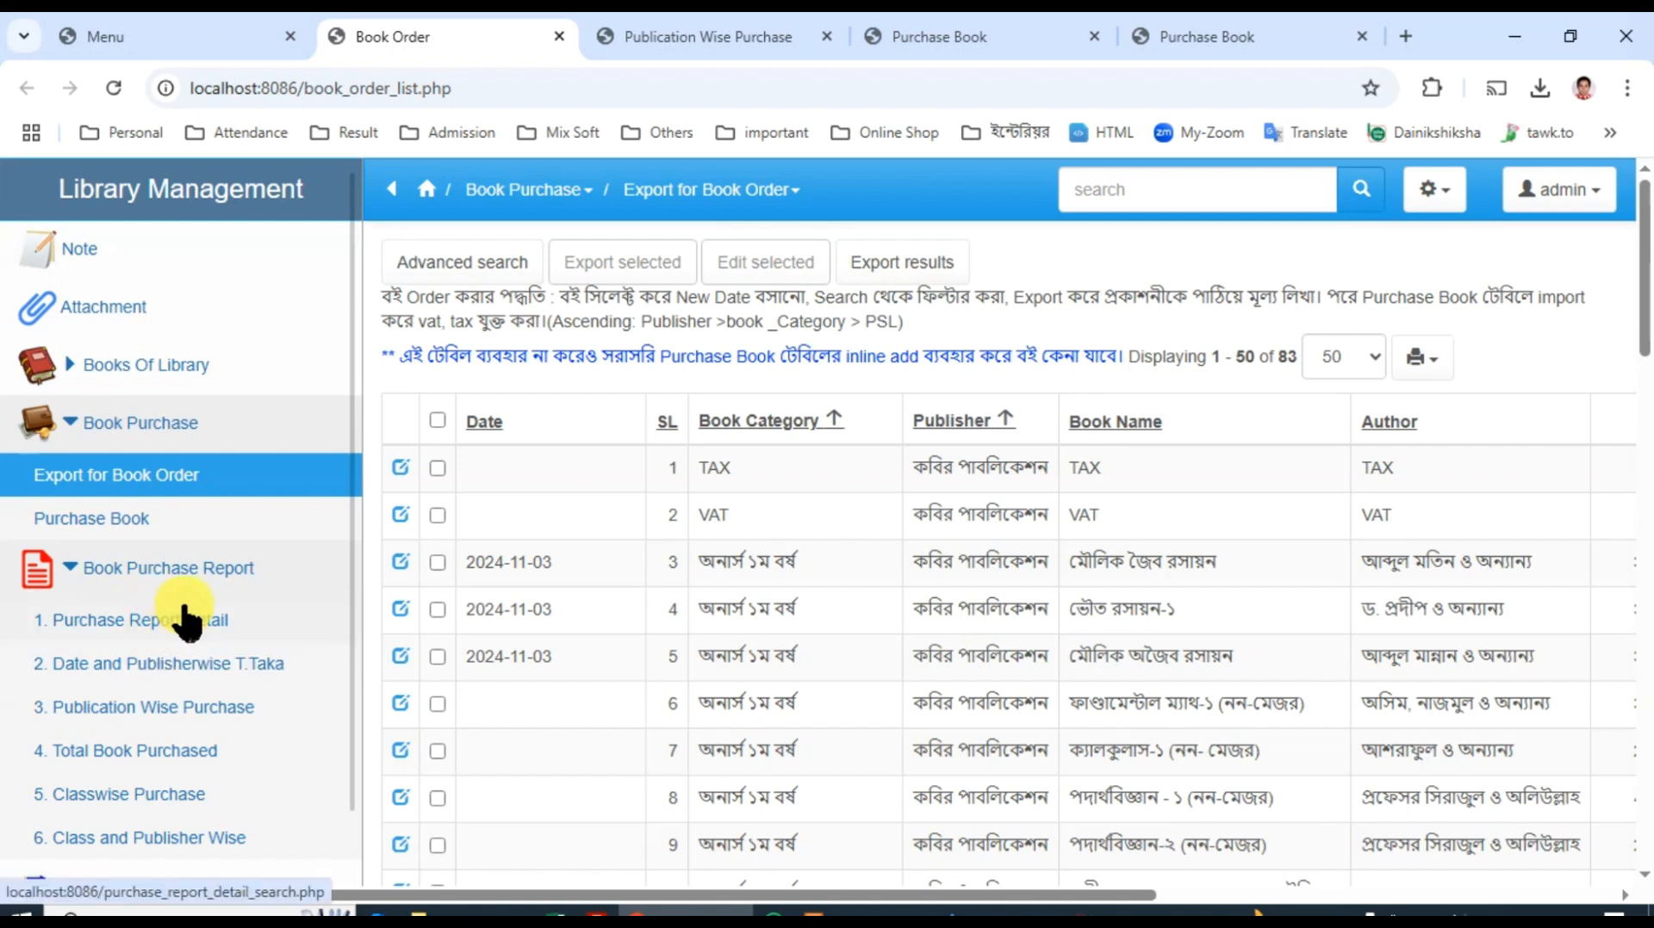
click(703, 43)
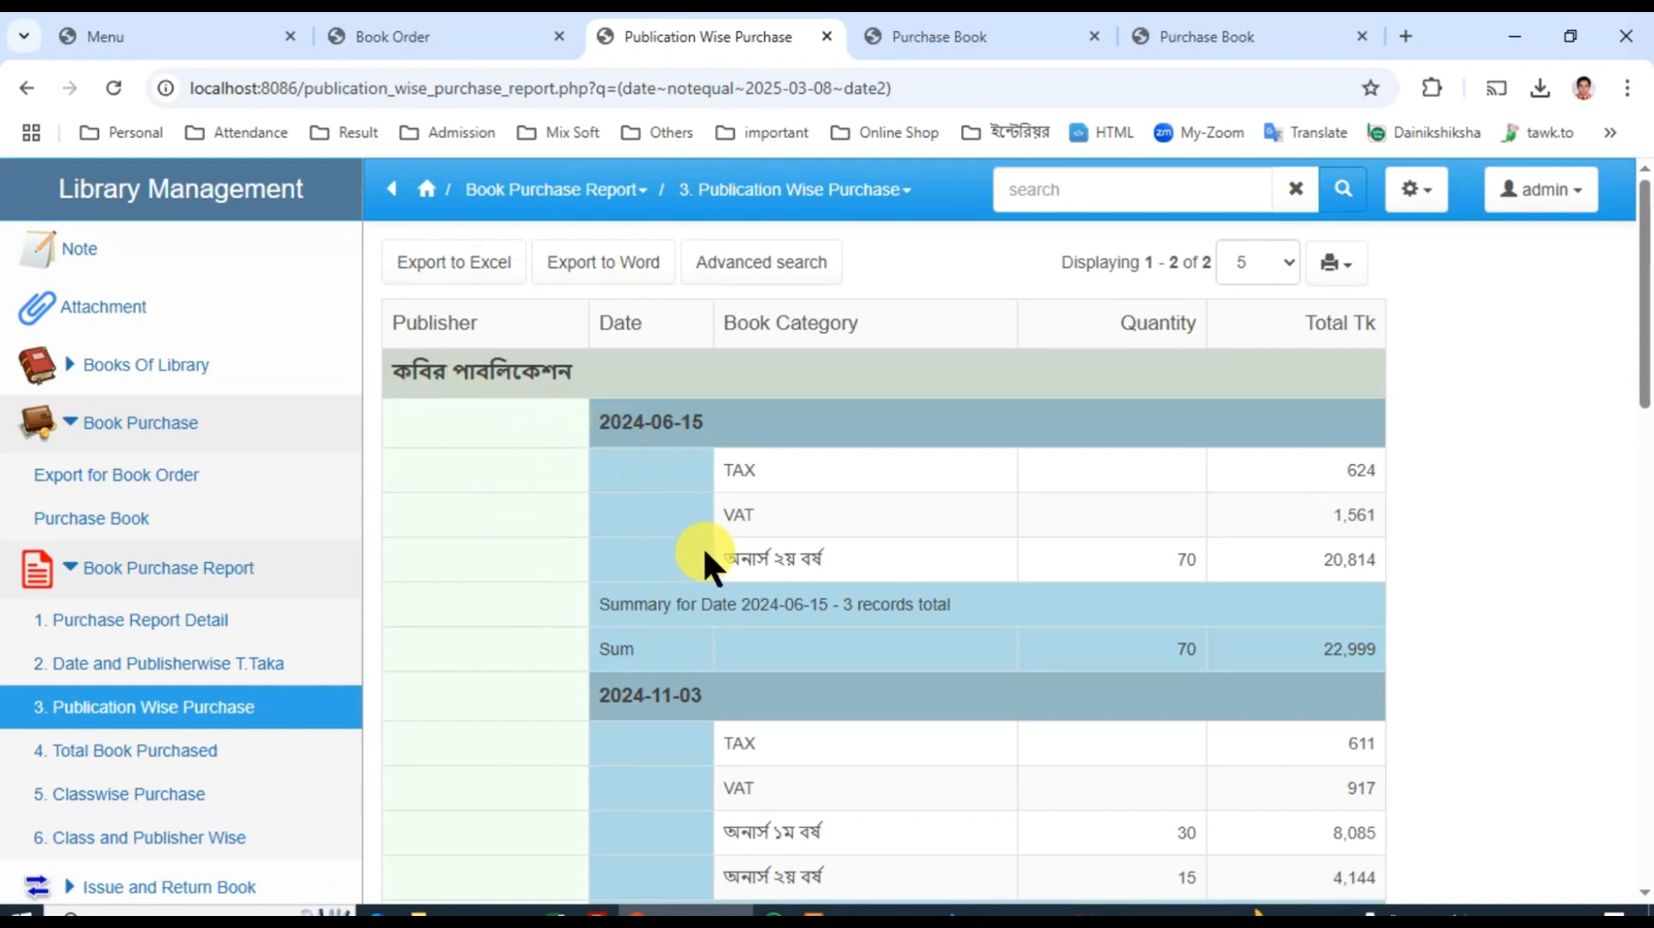
scroll(793, 601, down, 4)
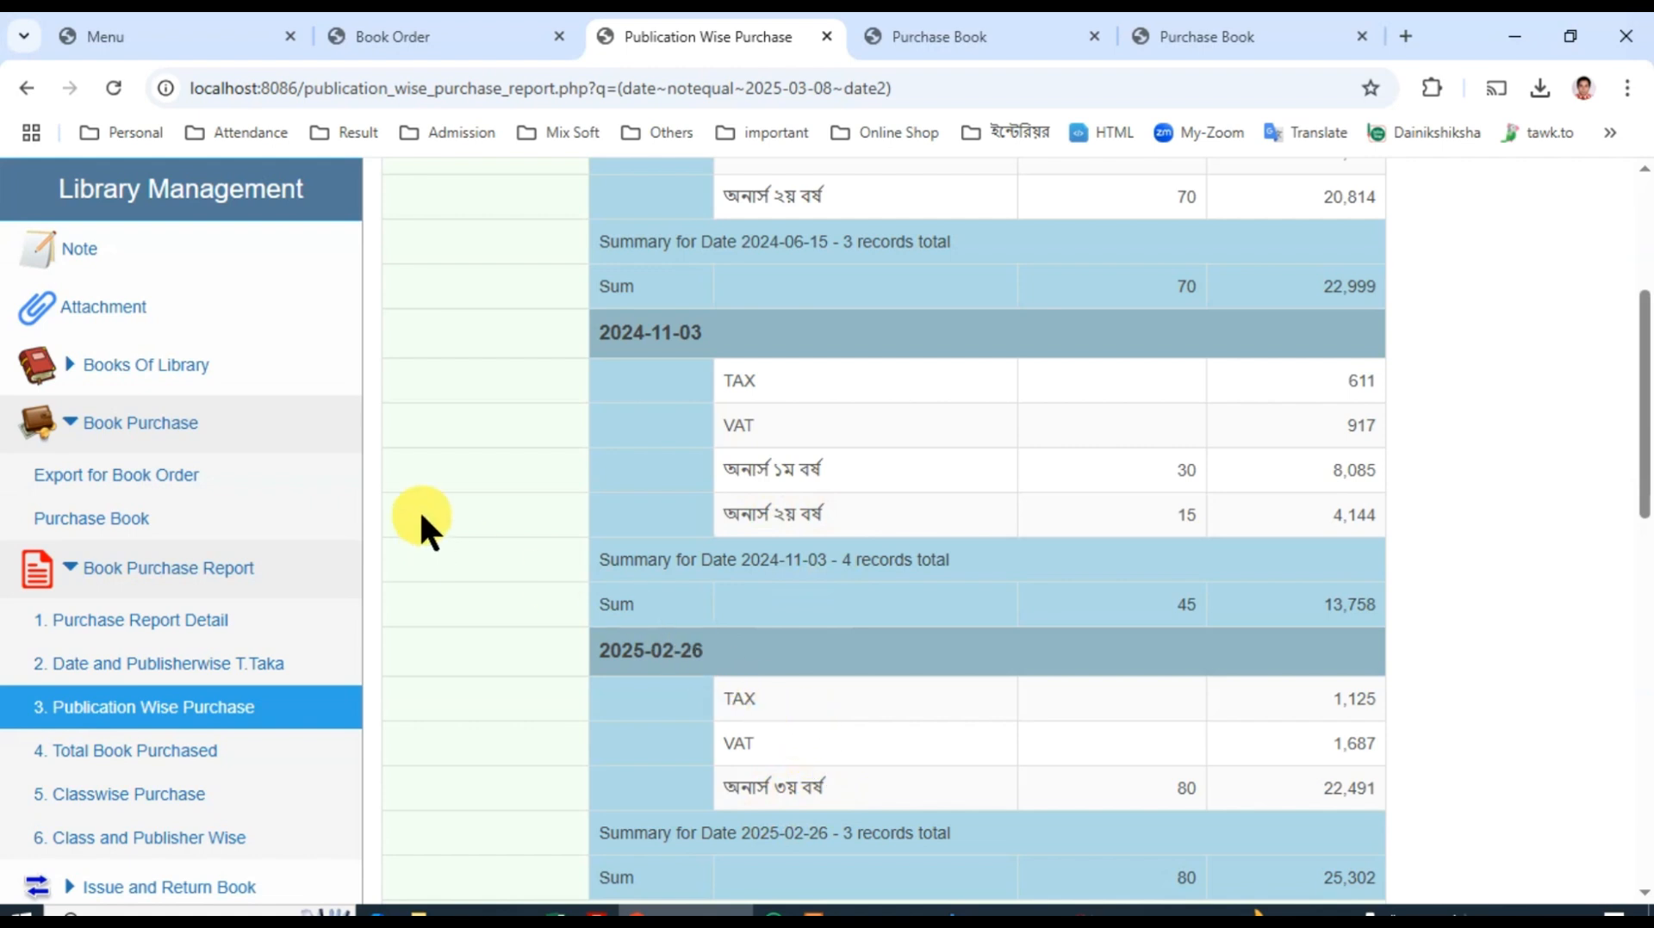
Step: Select the three অনার্স ৪র্থ বর্ষ books with SL 31, 32 and 33 in the Export for Book Order list
click(385, 33)
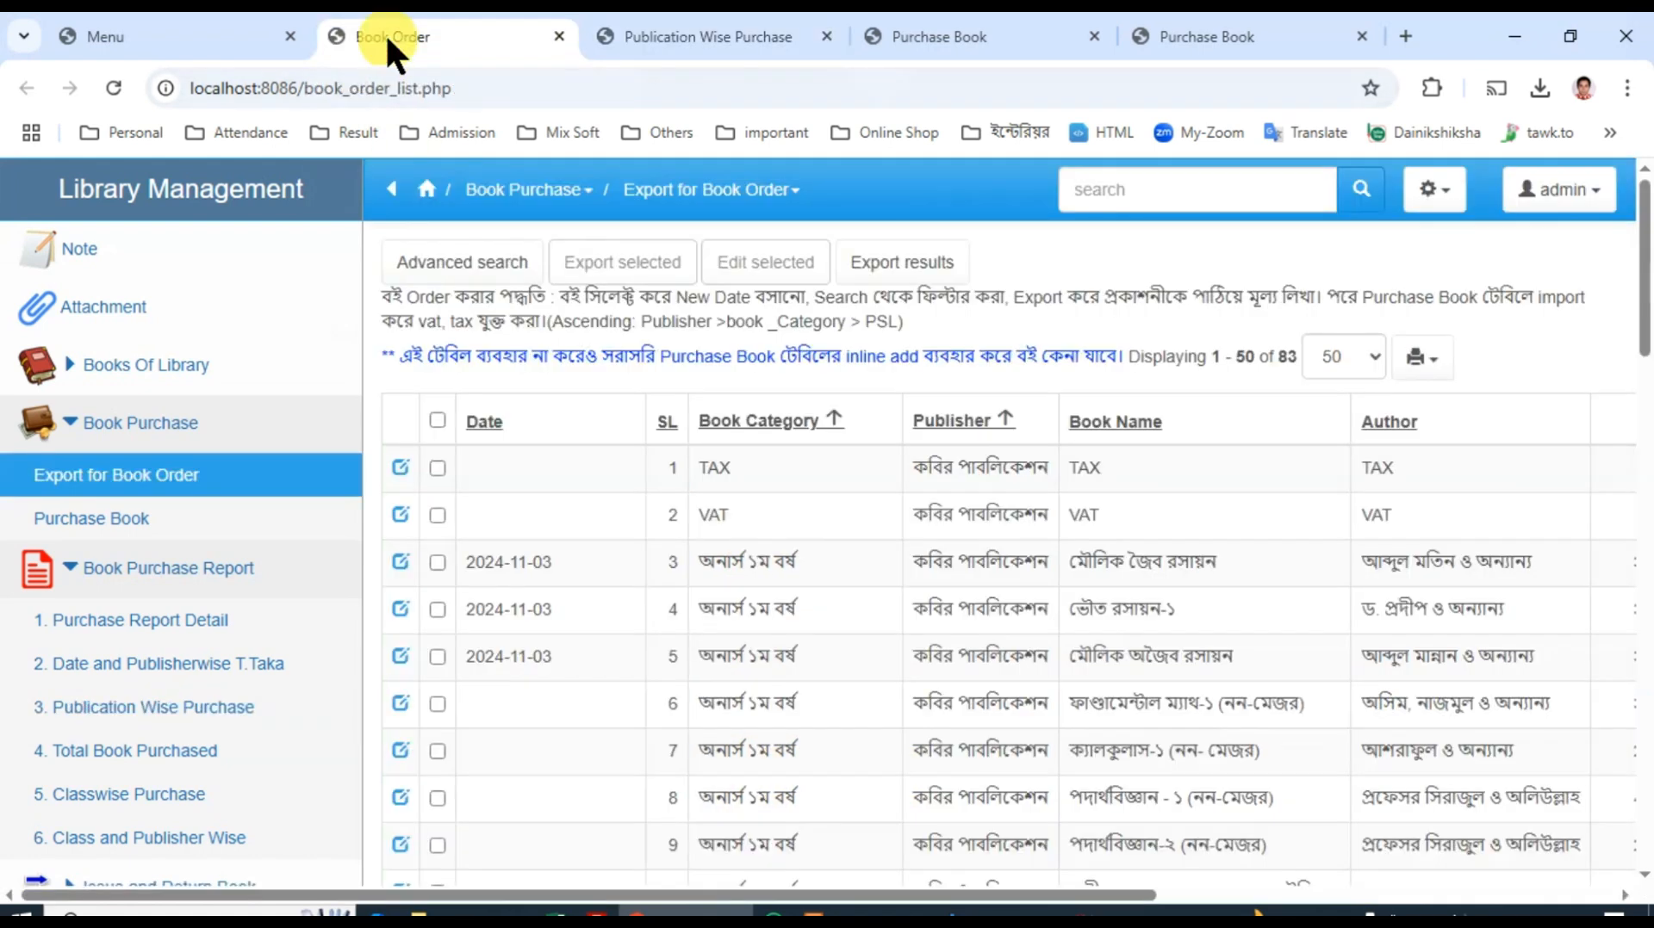
click(389, 192)
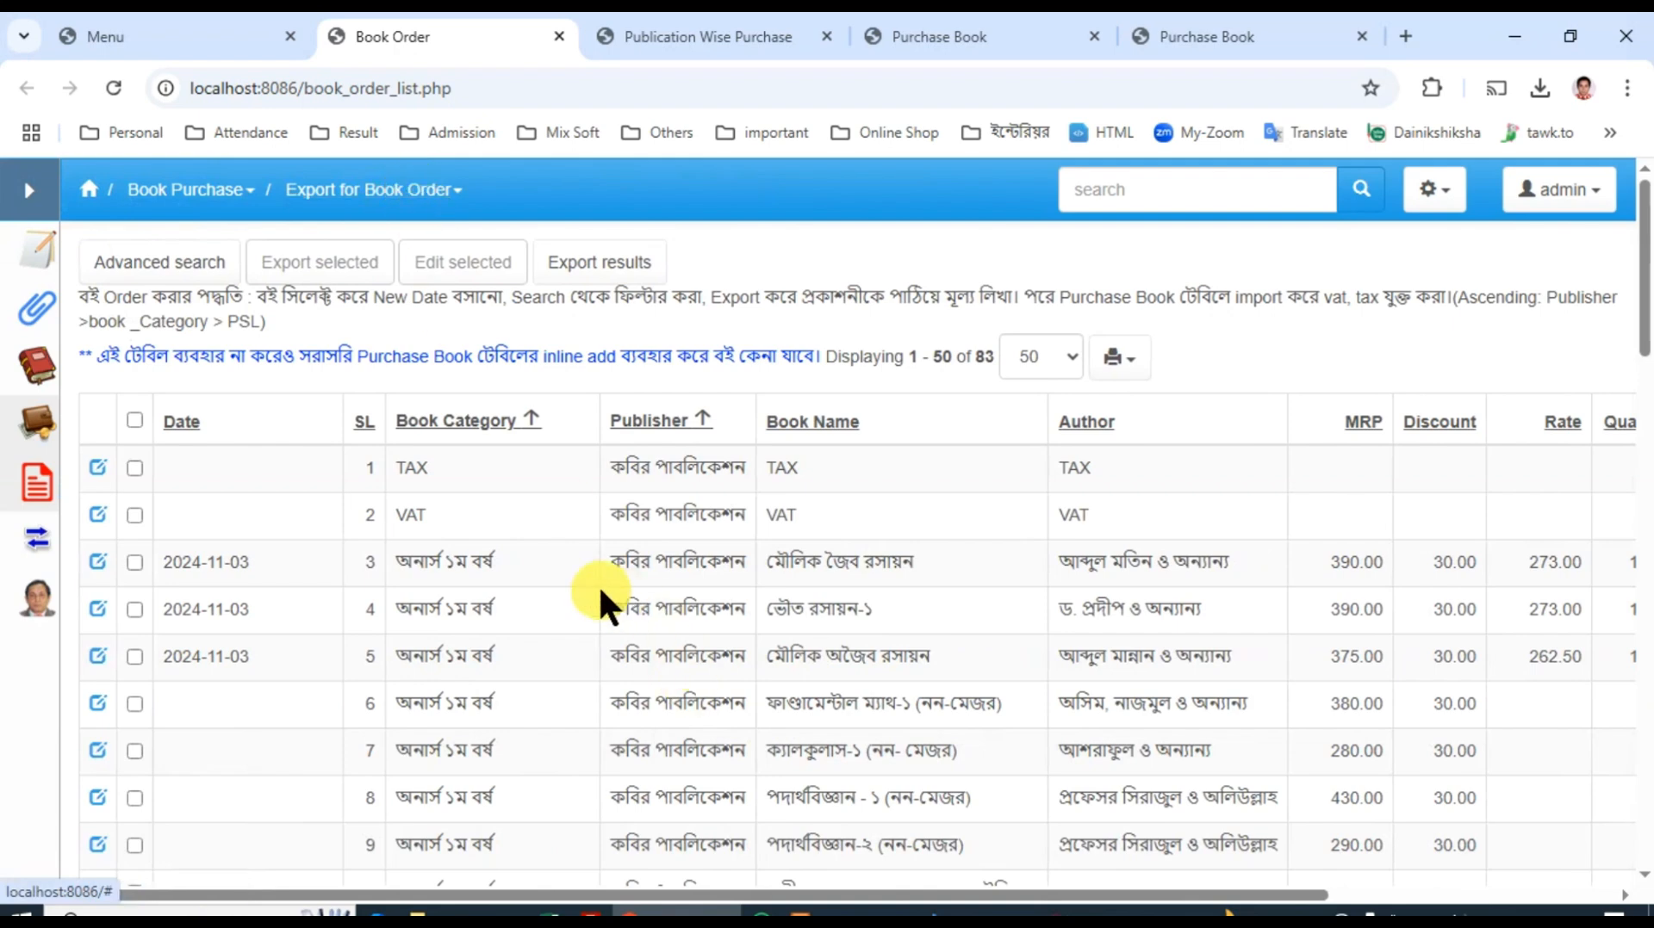
scroll(517, 635, down, 10)
scroll(520, 623, down, 7)
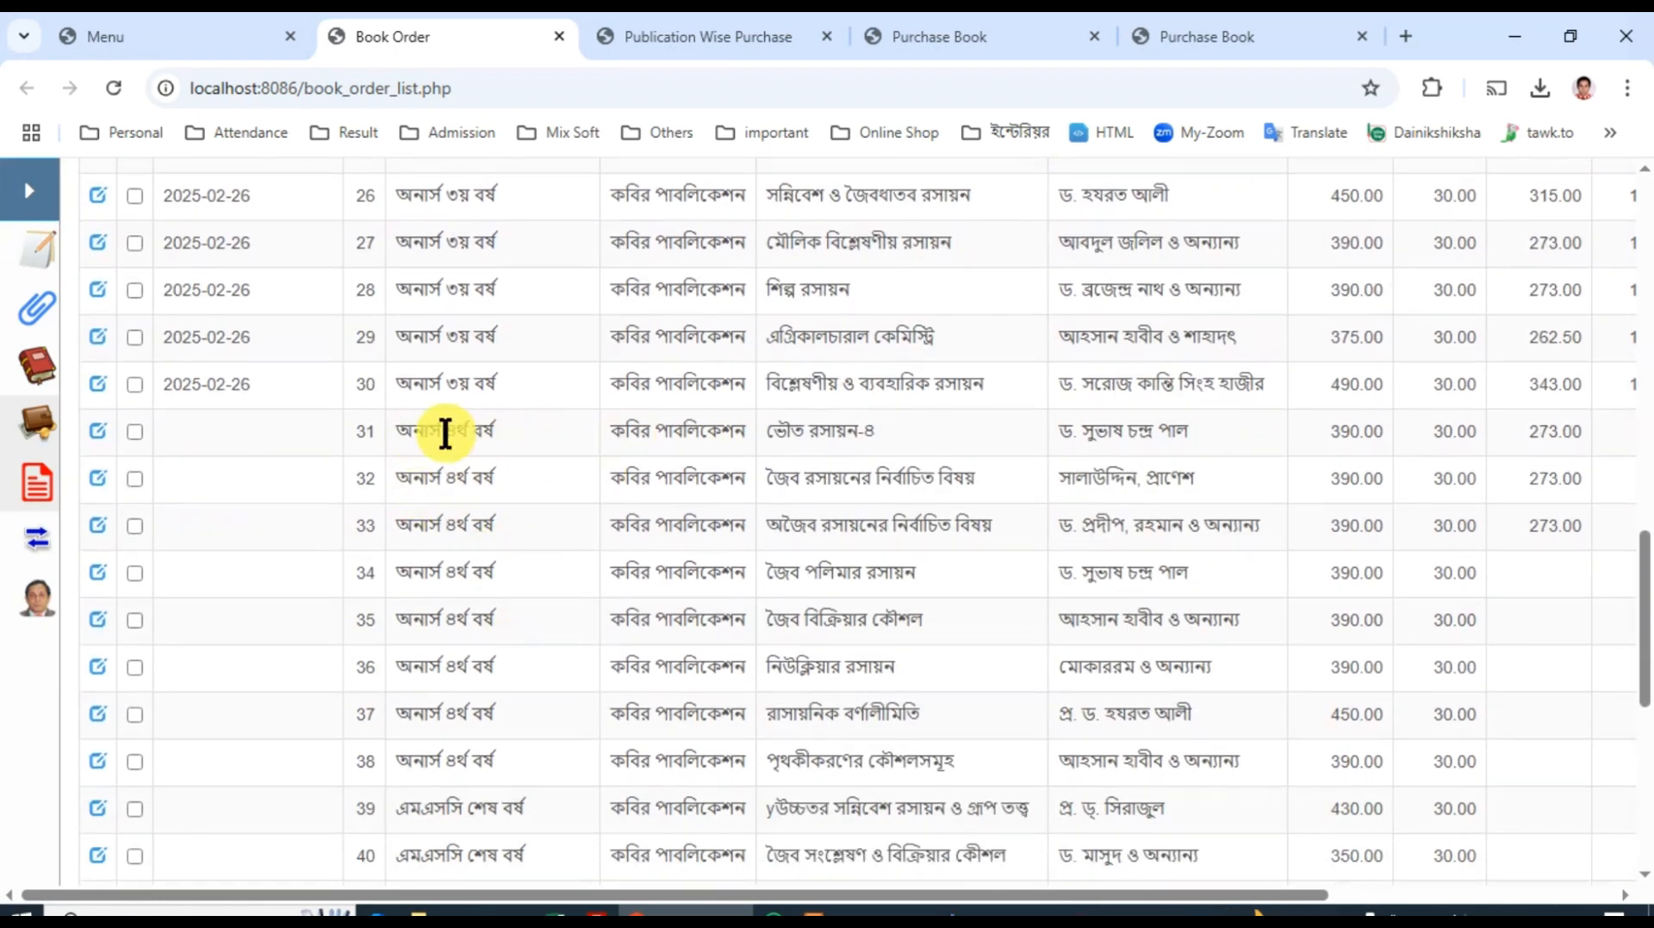
click(135, 432)
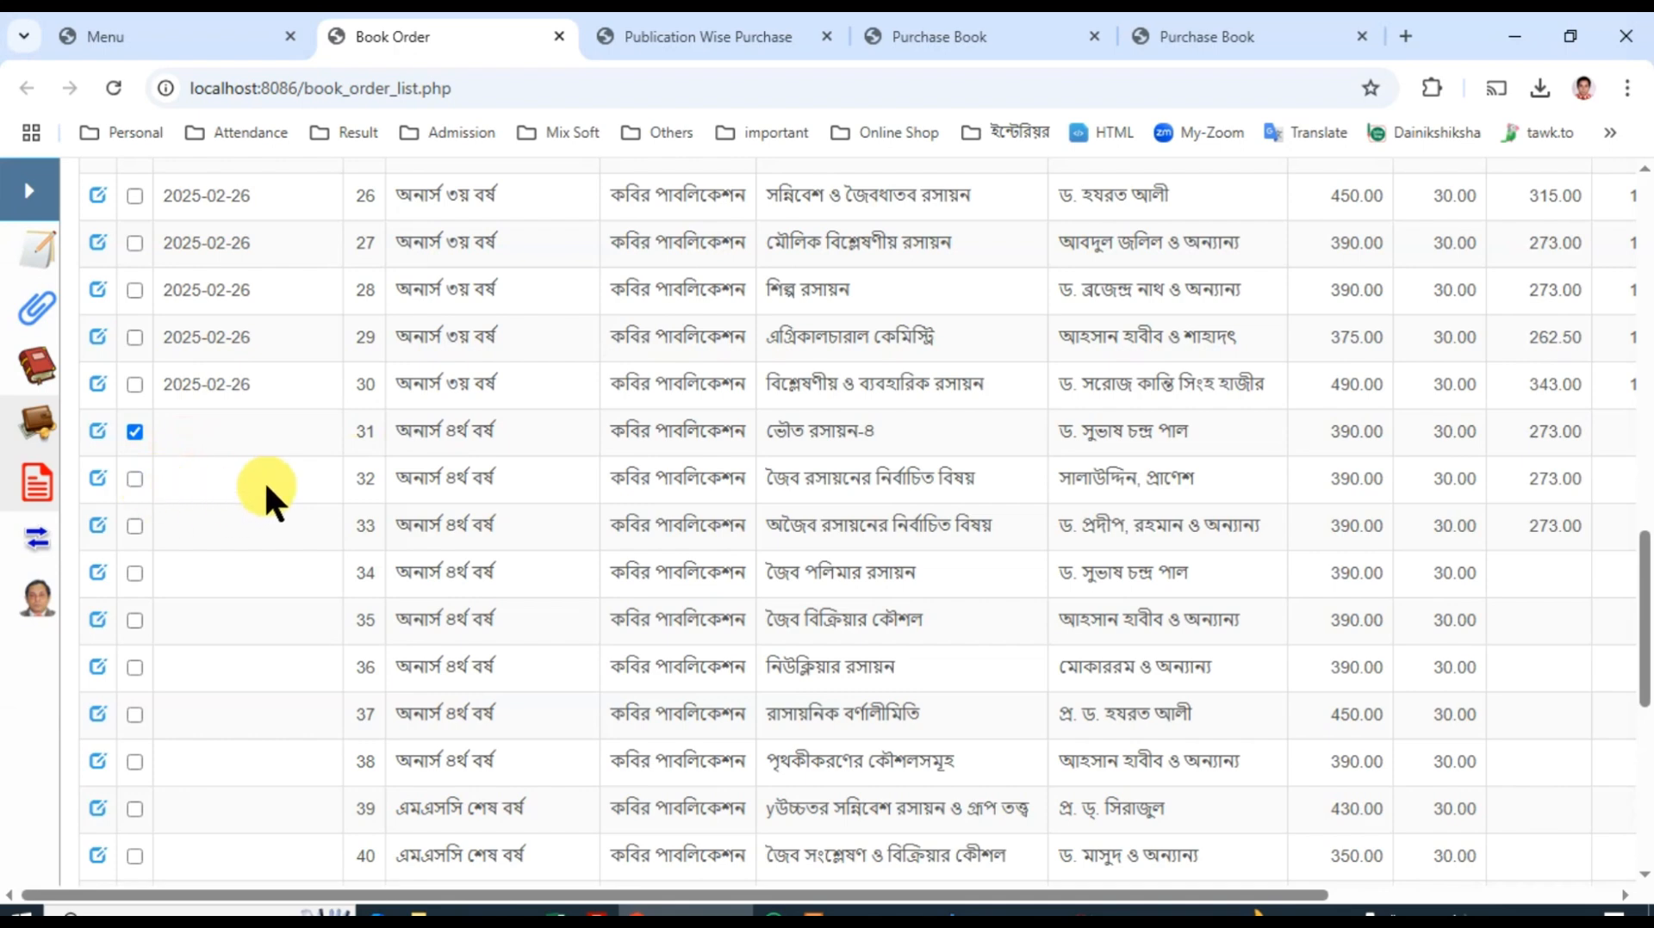
click(418, 482)
click(440, 527)
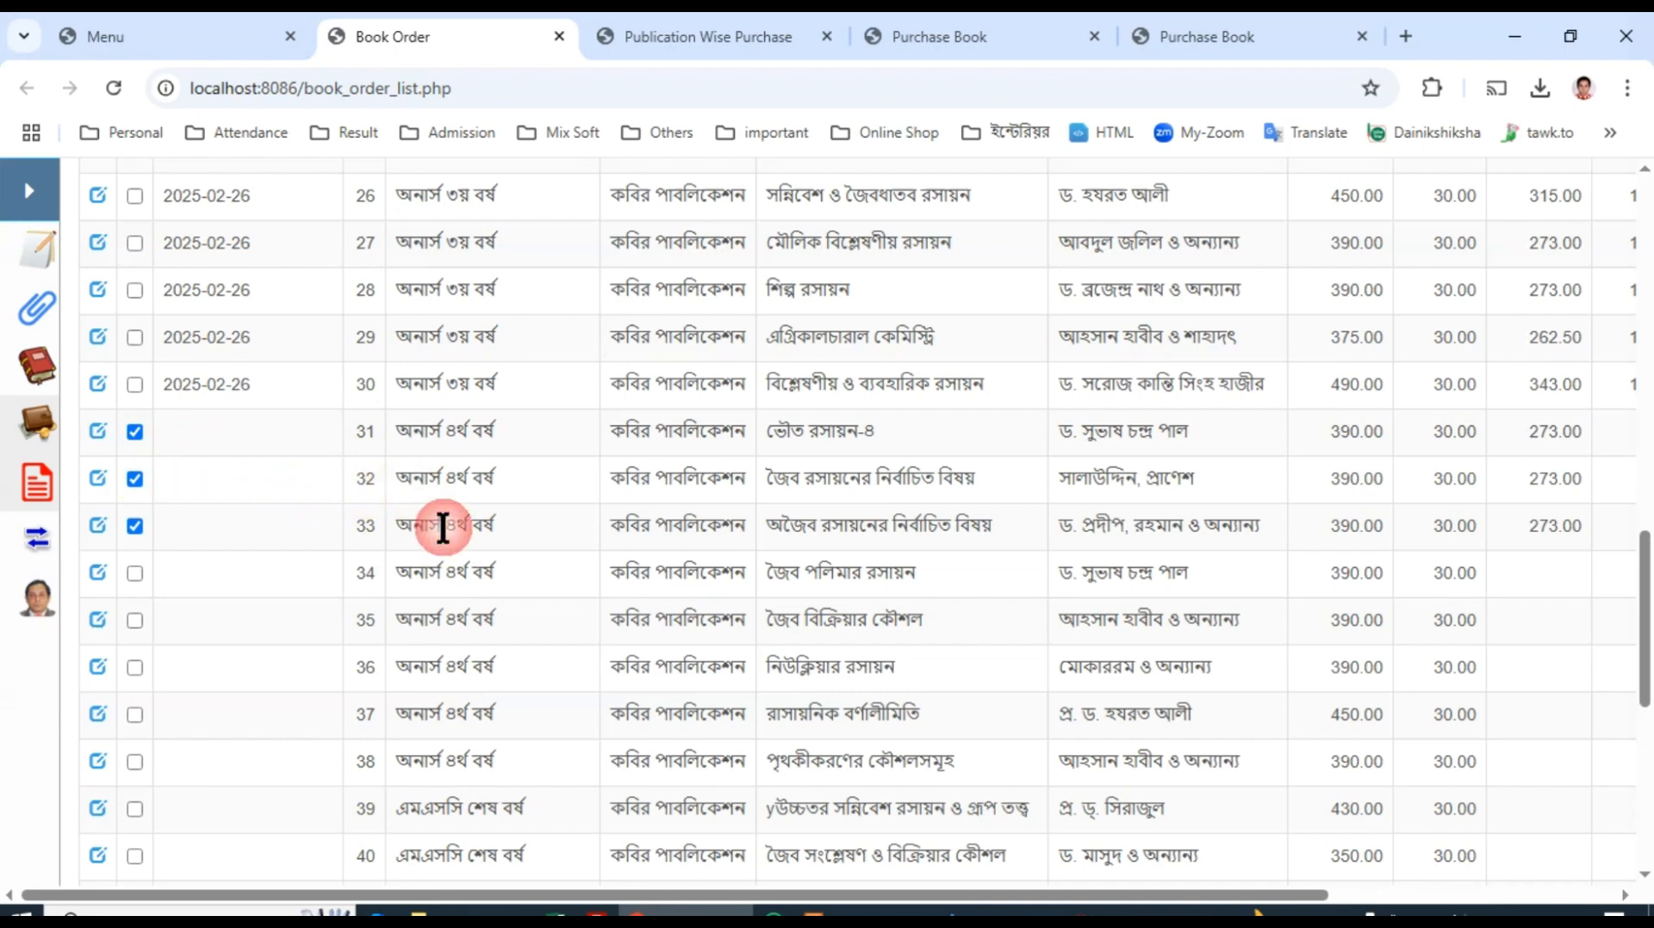
scroll(500, 538, up, 18)
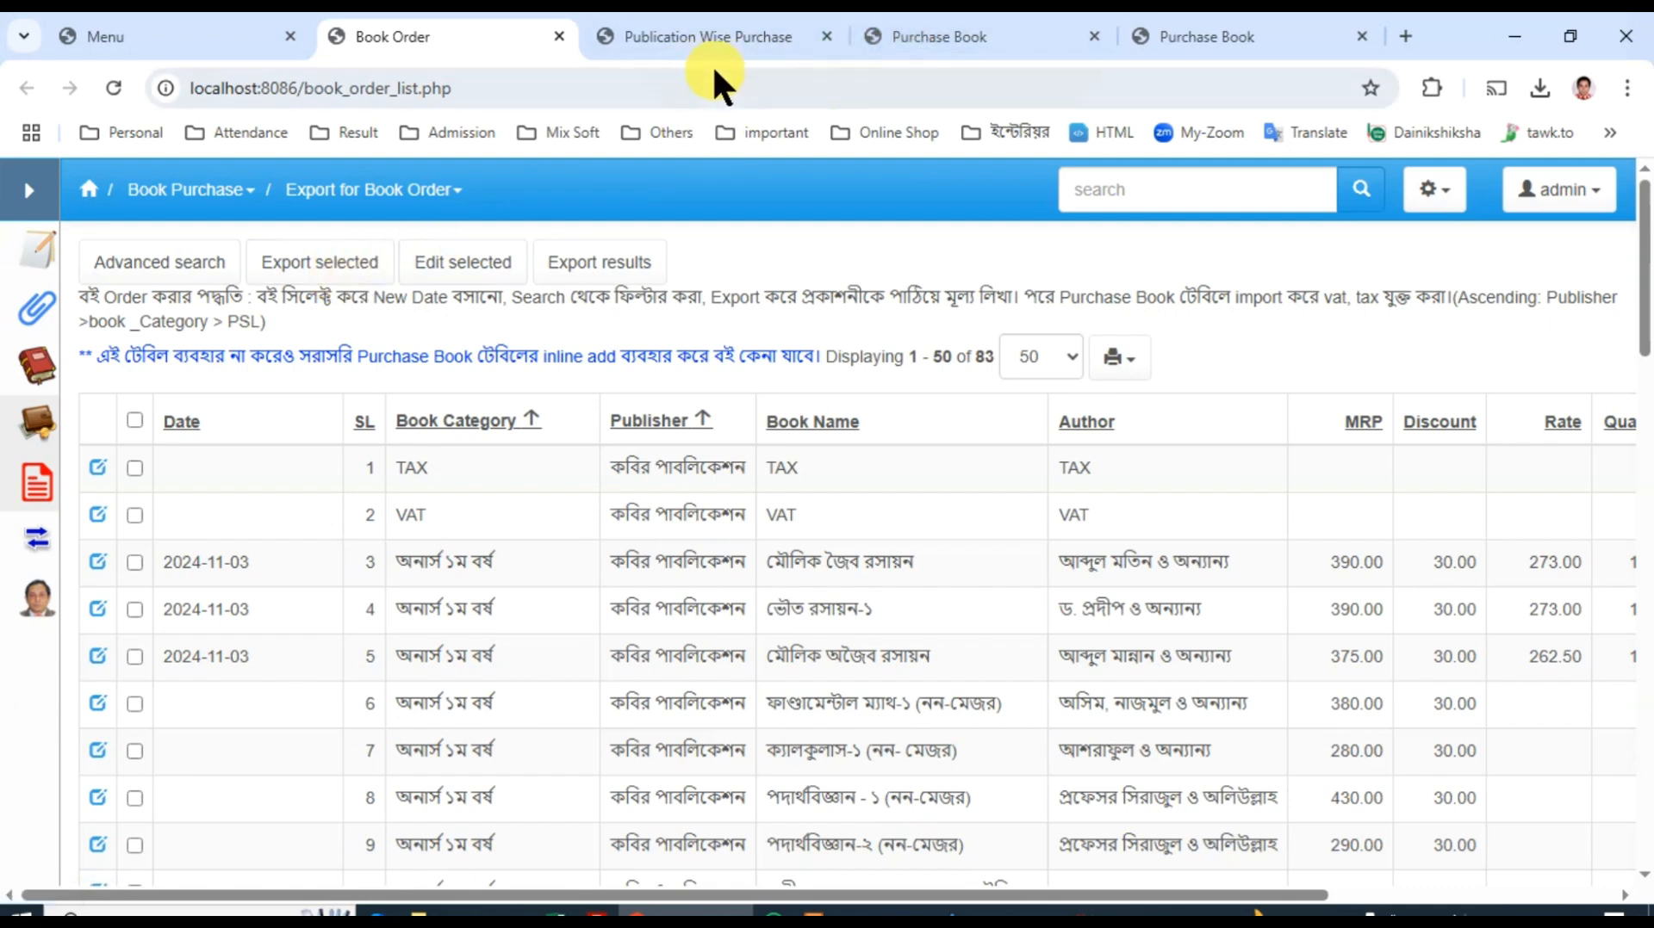
Step: Select all records dated 2025-03-08 in the Purchase Book list and open them together for editing
click(28, 194)
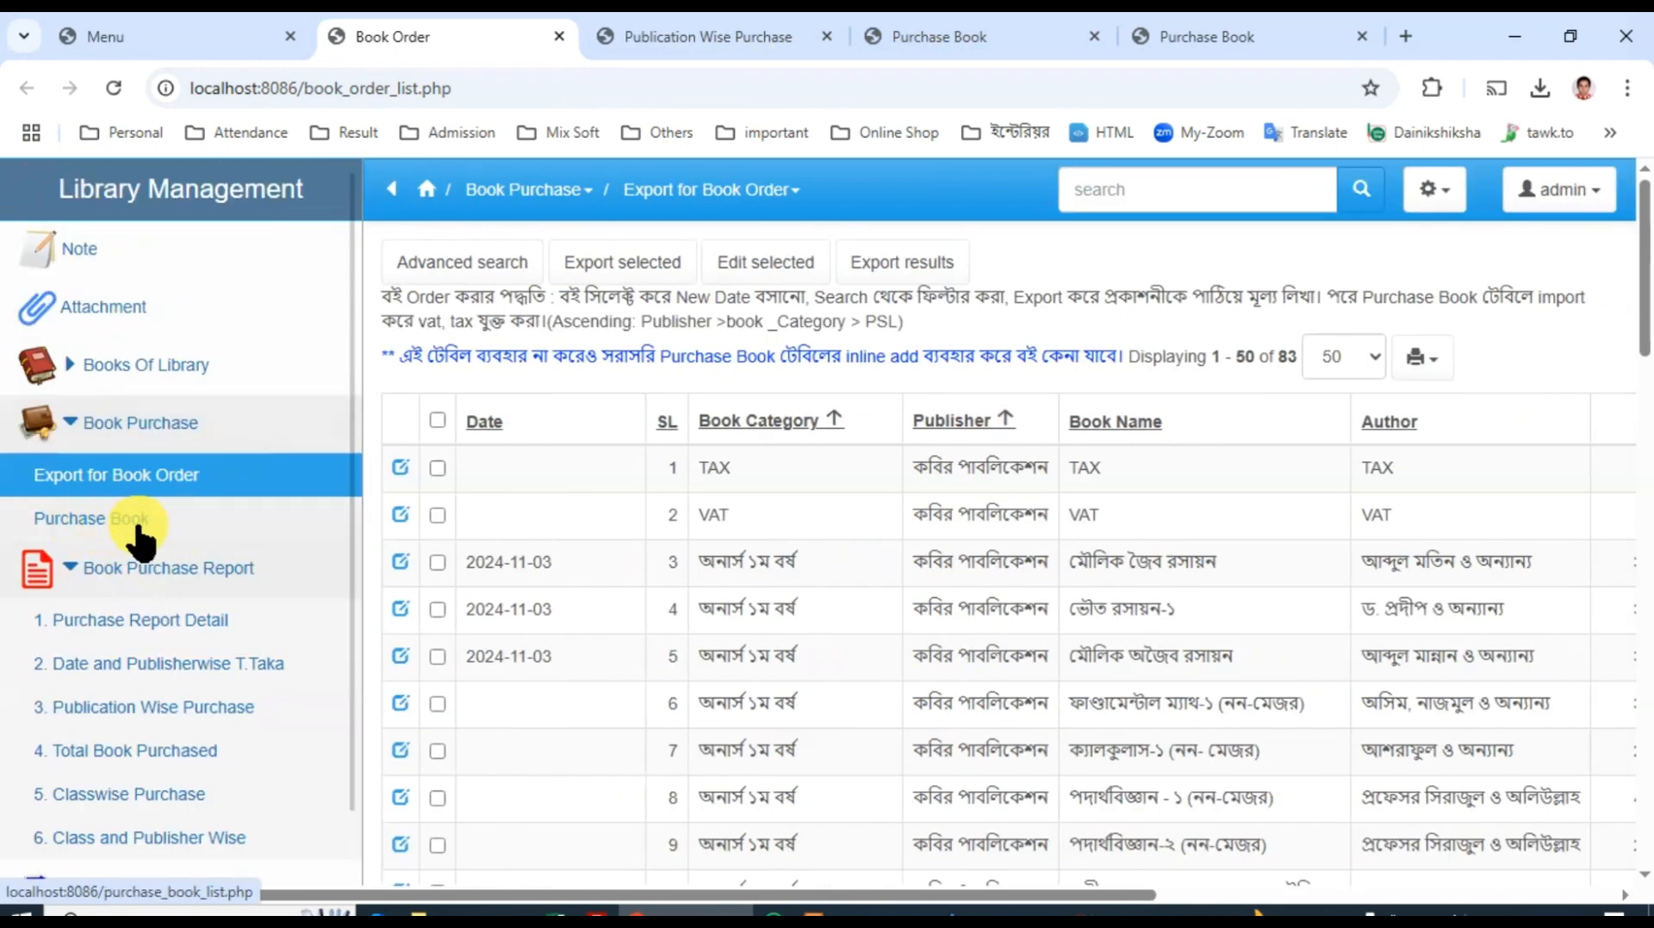
click(925, 38)
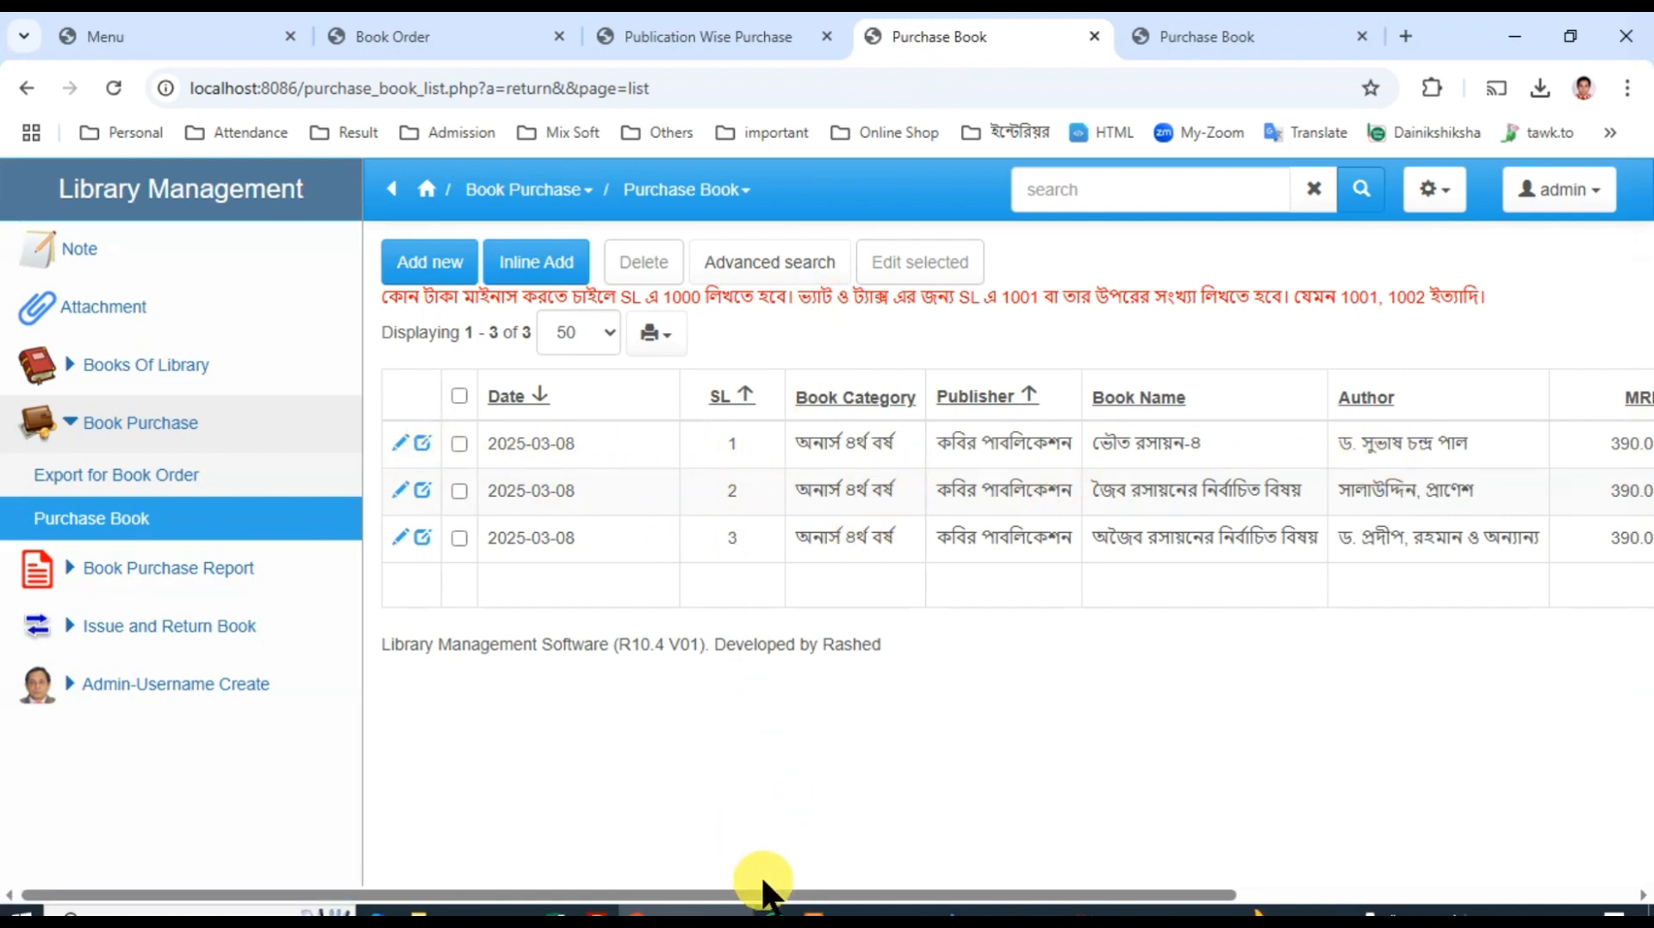
click(391, 190)
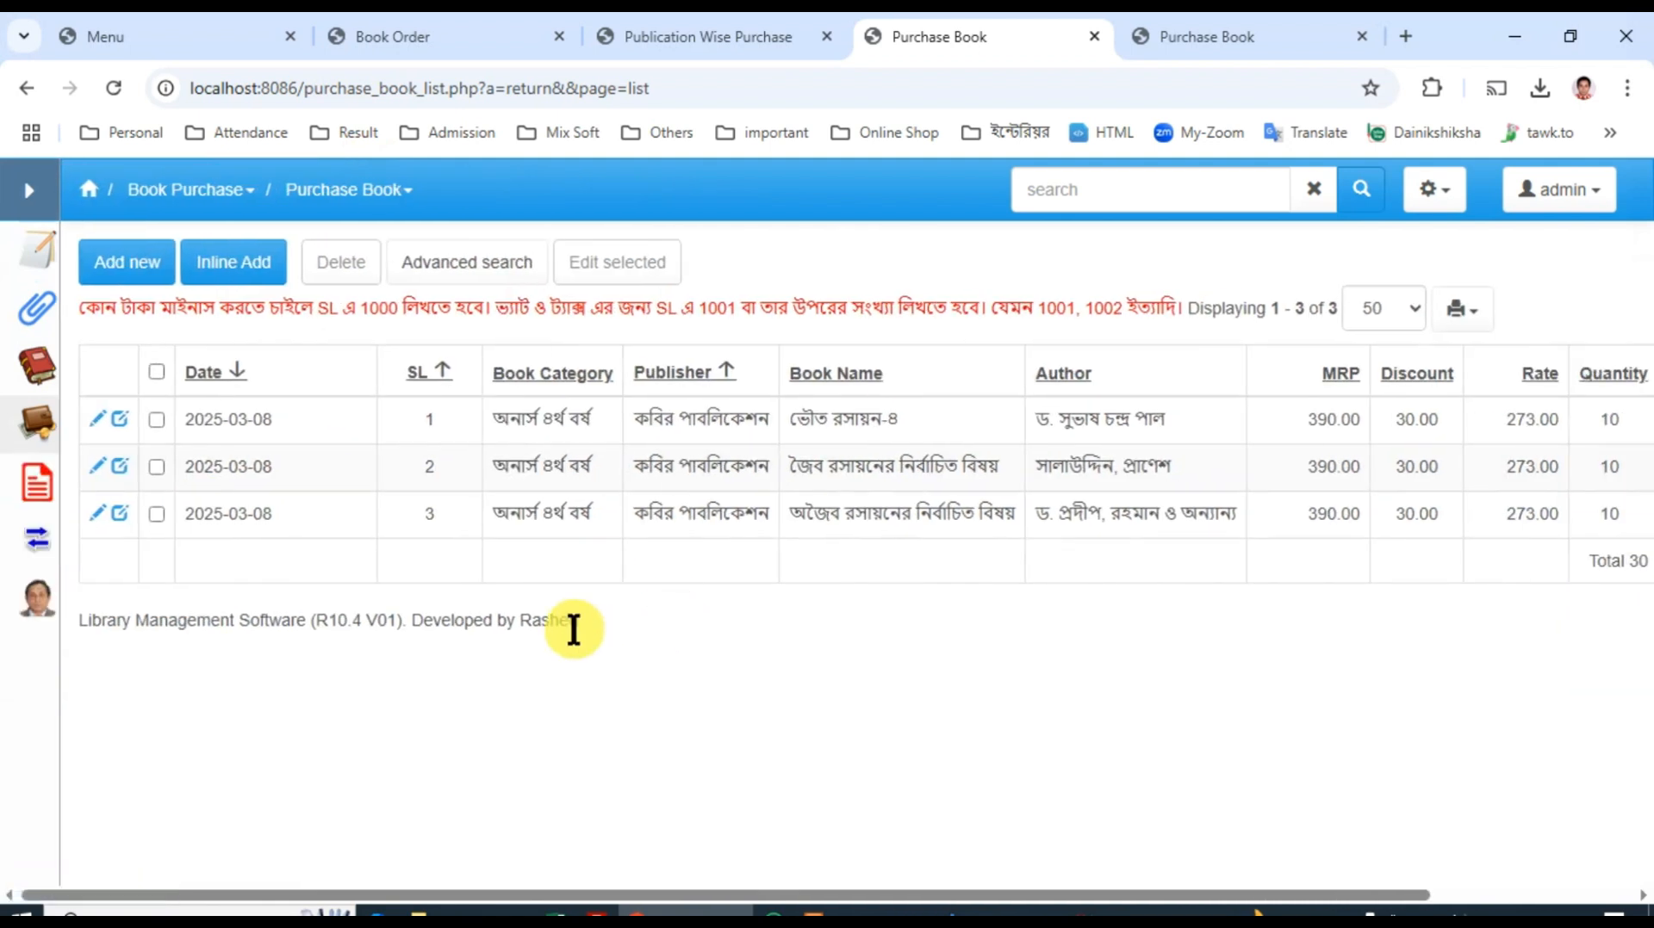
click(156, 371)
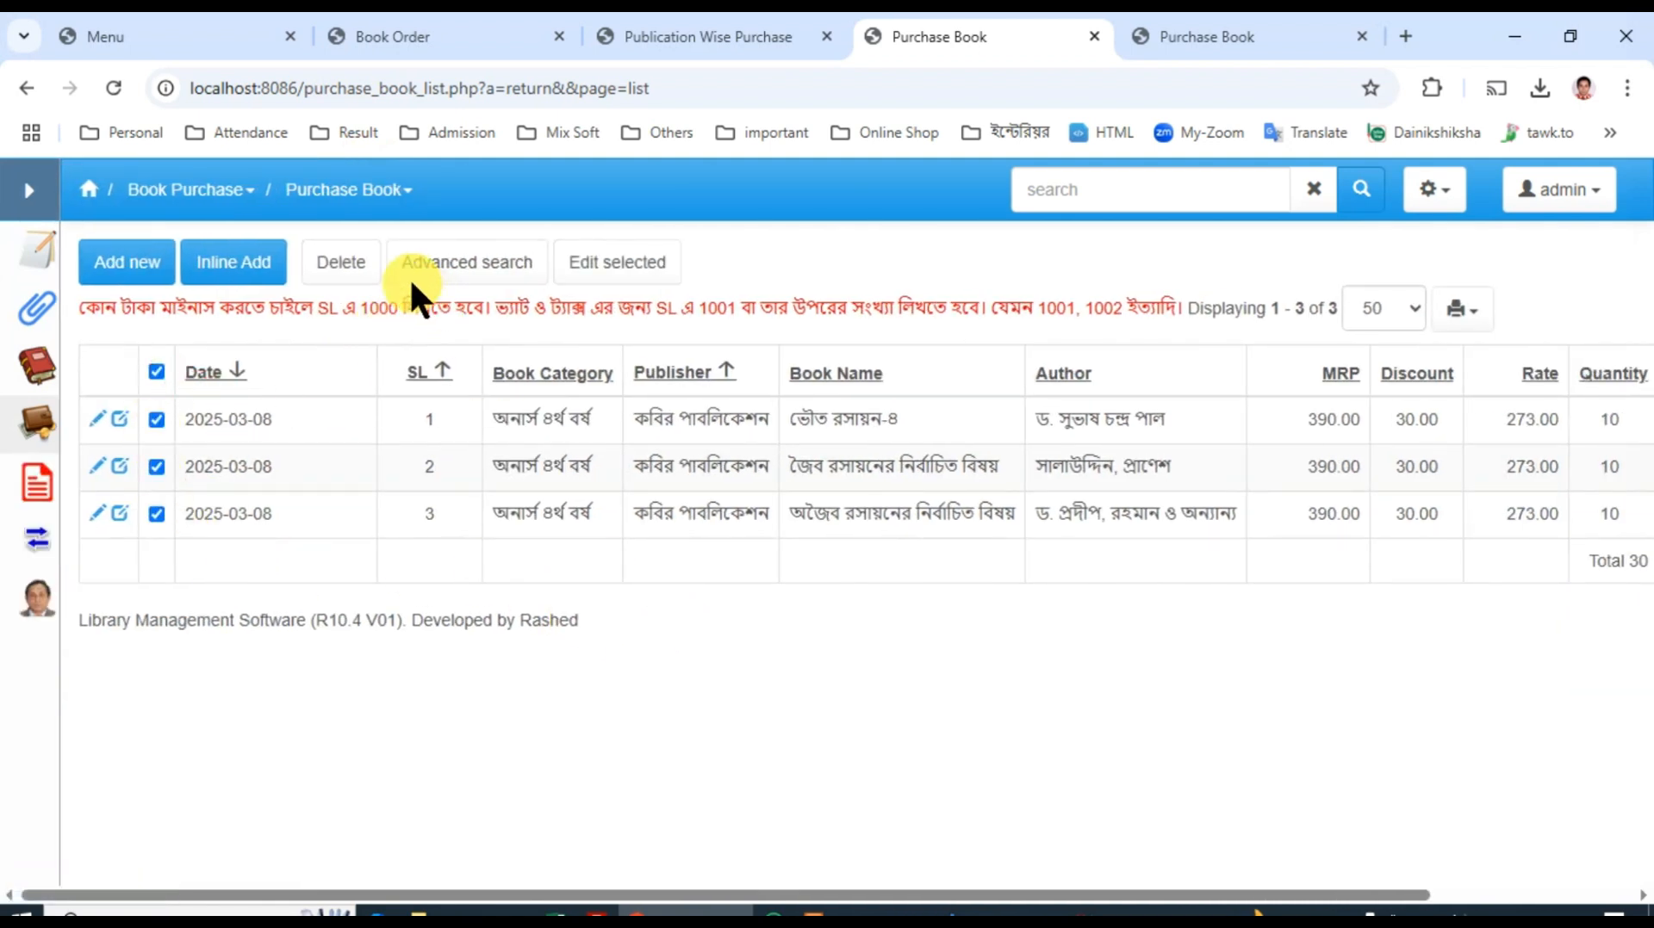
click(608, 269)
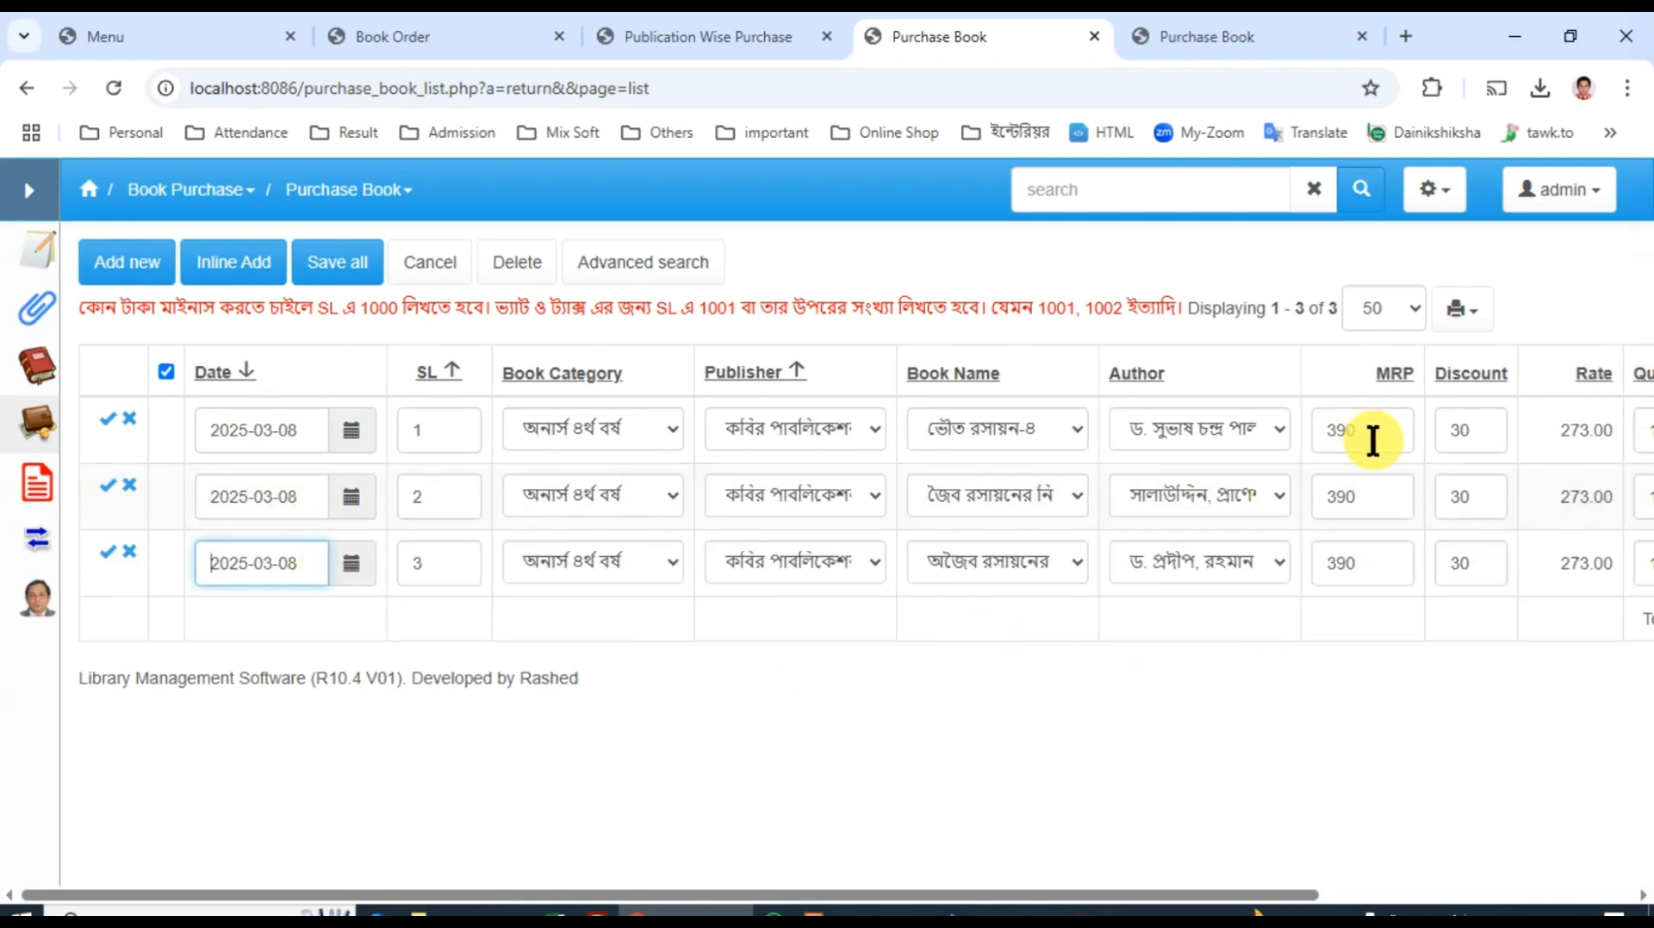
Step: Set the quantity of the ভৌত রসায়ন-৪ record to 10 and save all the edited purchase records
click(1372, 441)
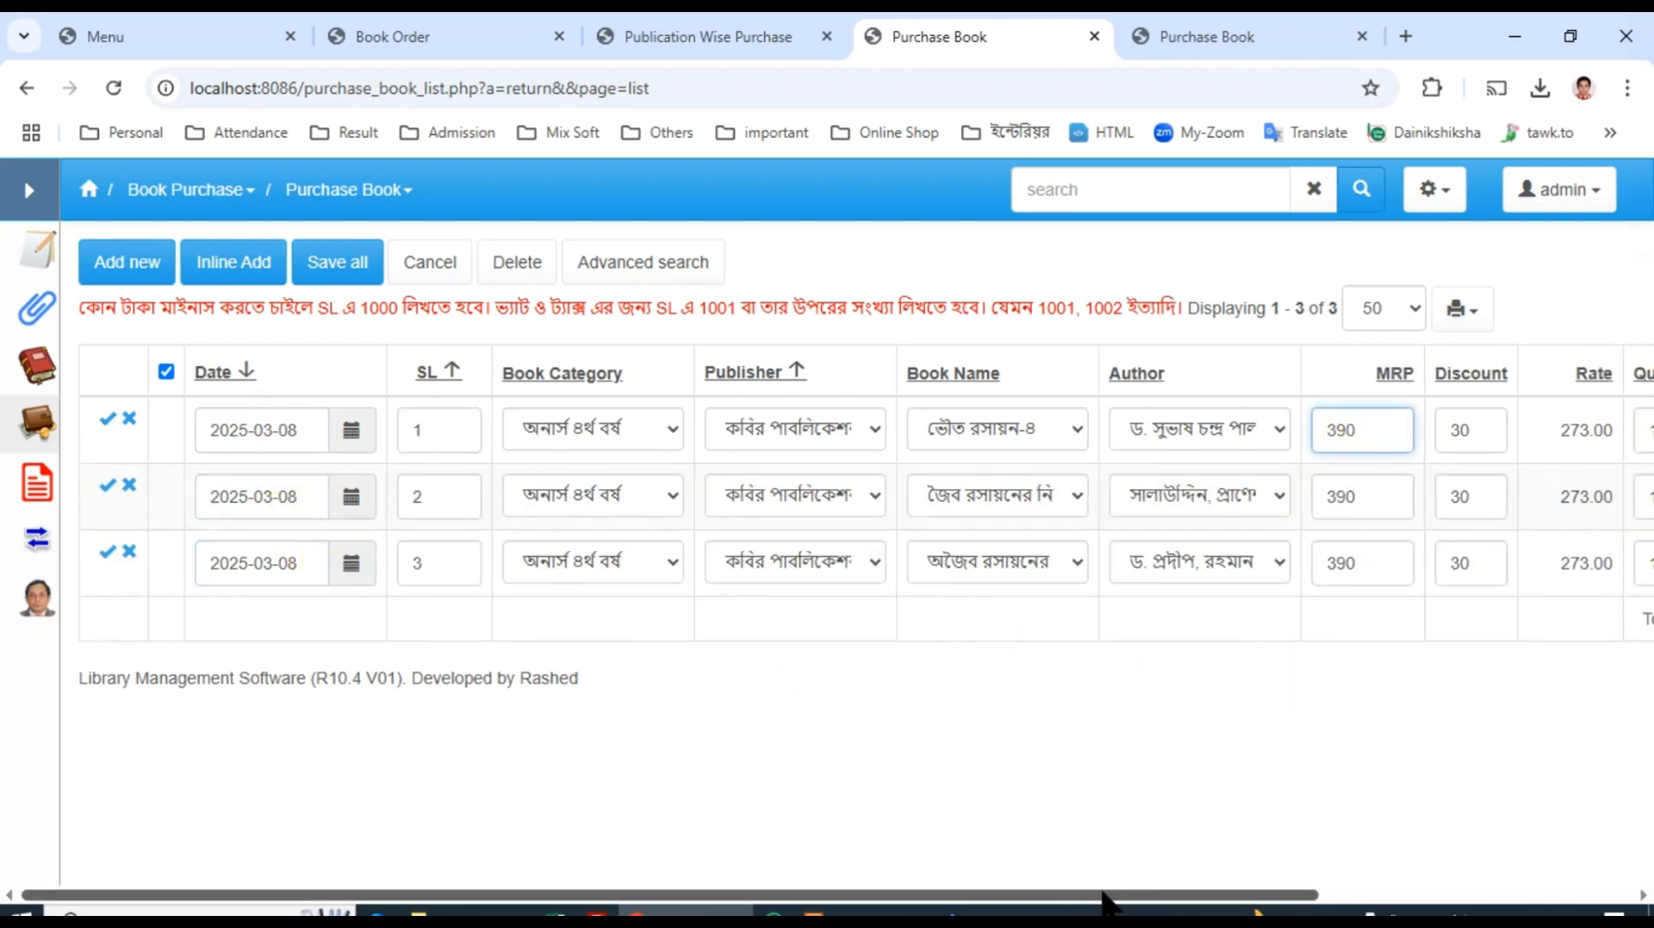
drag(1103, 900, 1384, 861)
click(1017, 421)
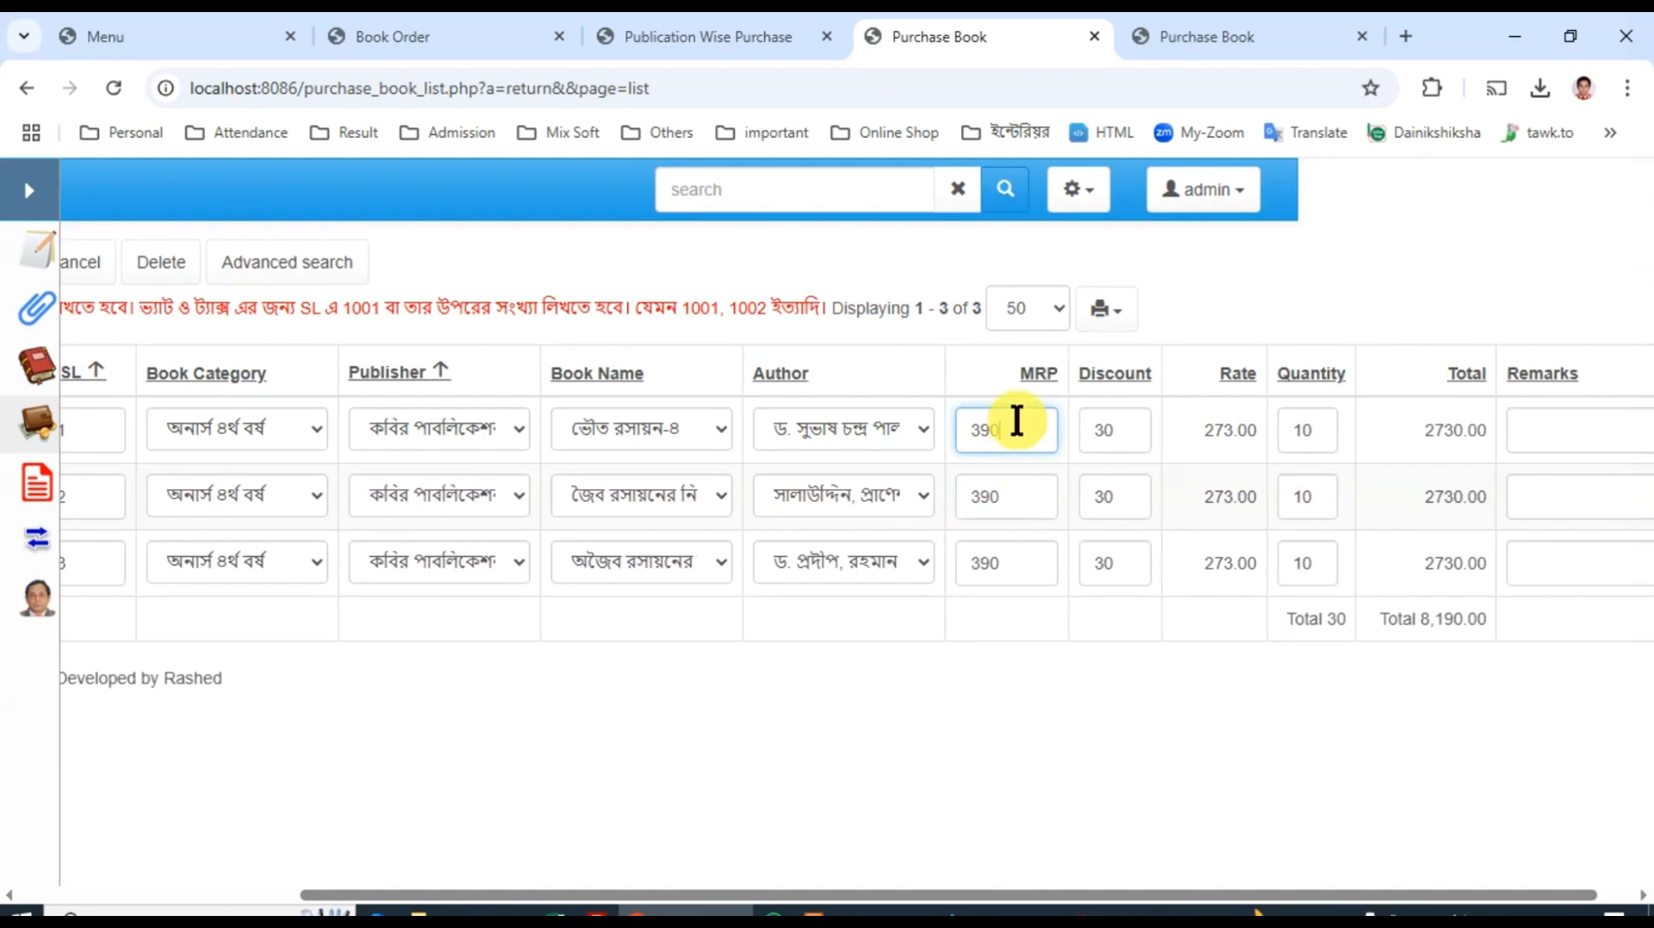
click(1128, 422)
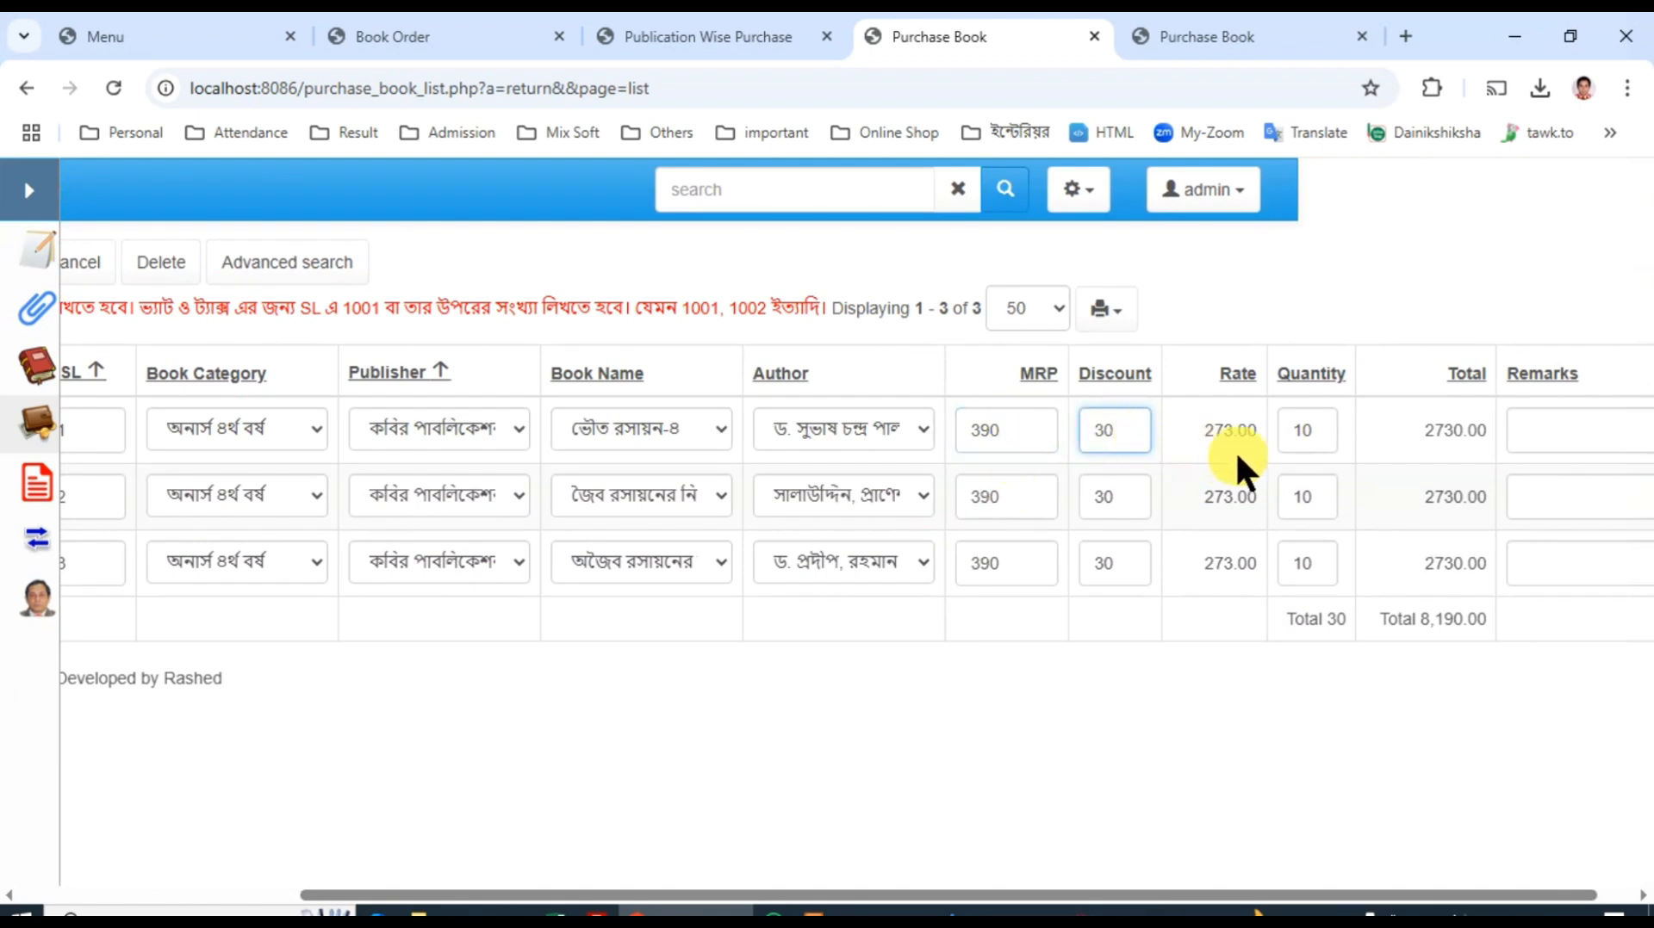
drag(1307, 431, 1279, 430)
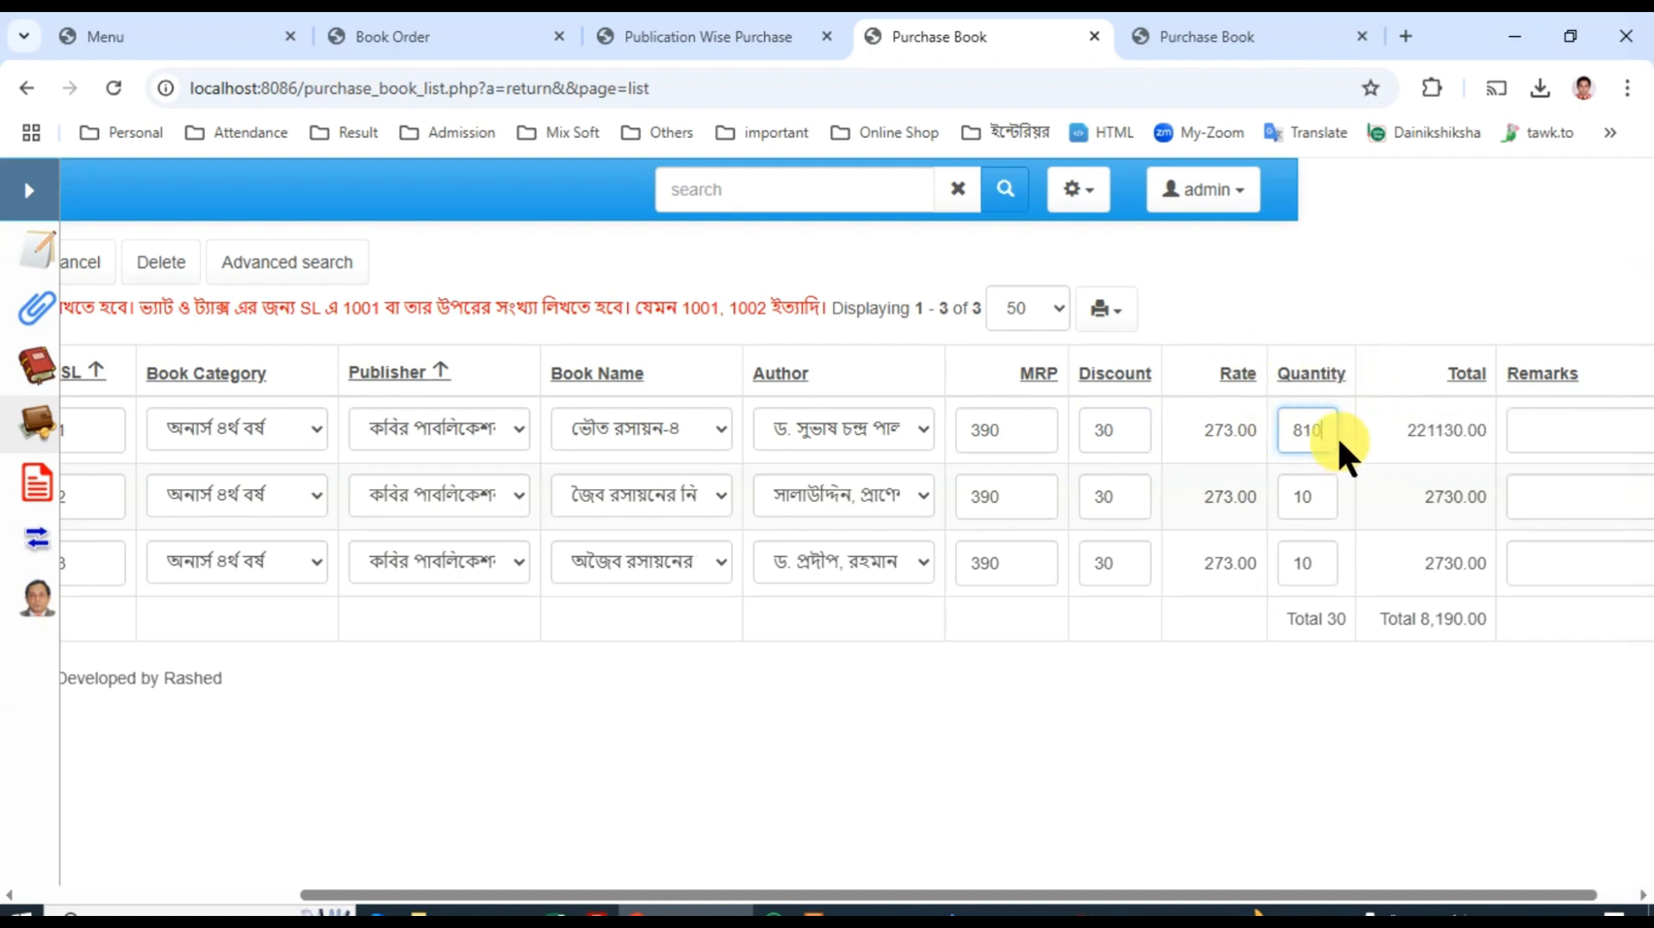
drag(1342, 438, 1235, 433)
text(1)
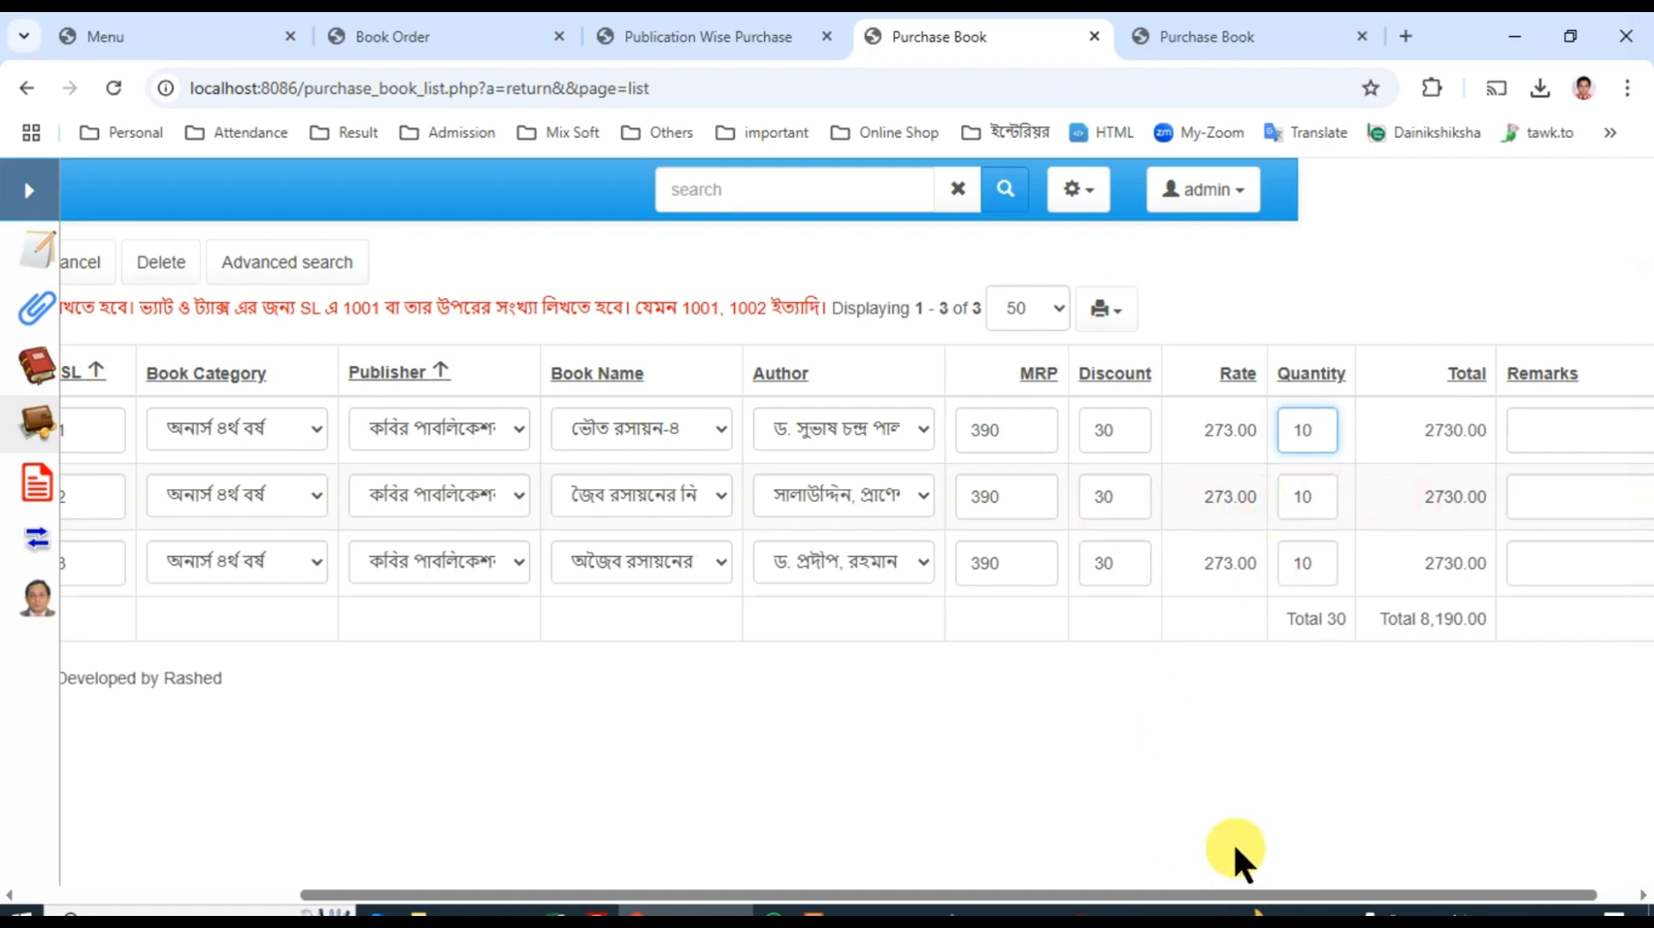
drag(1230, 894, 521, 902)
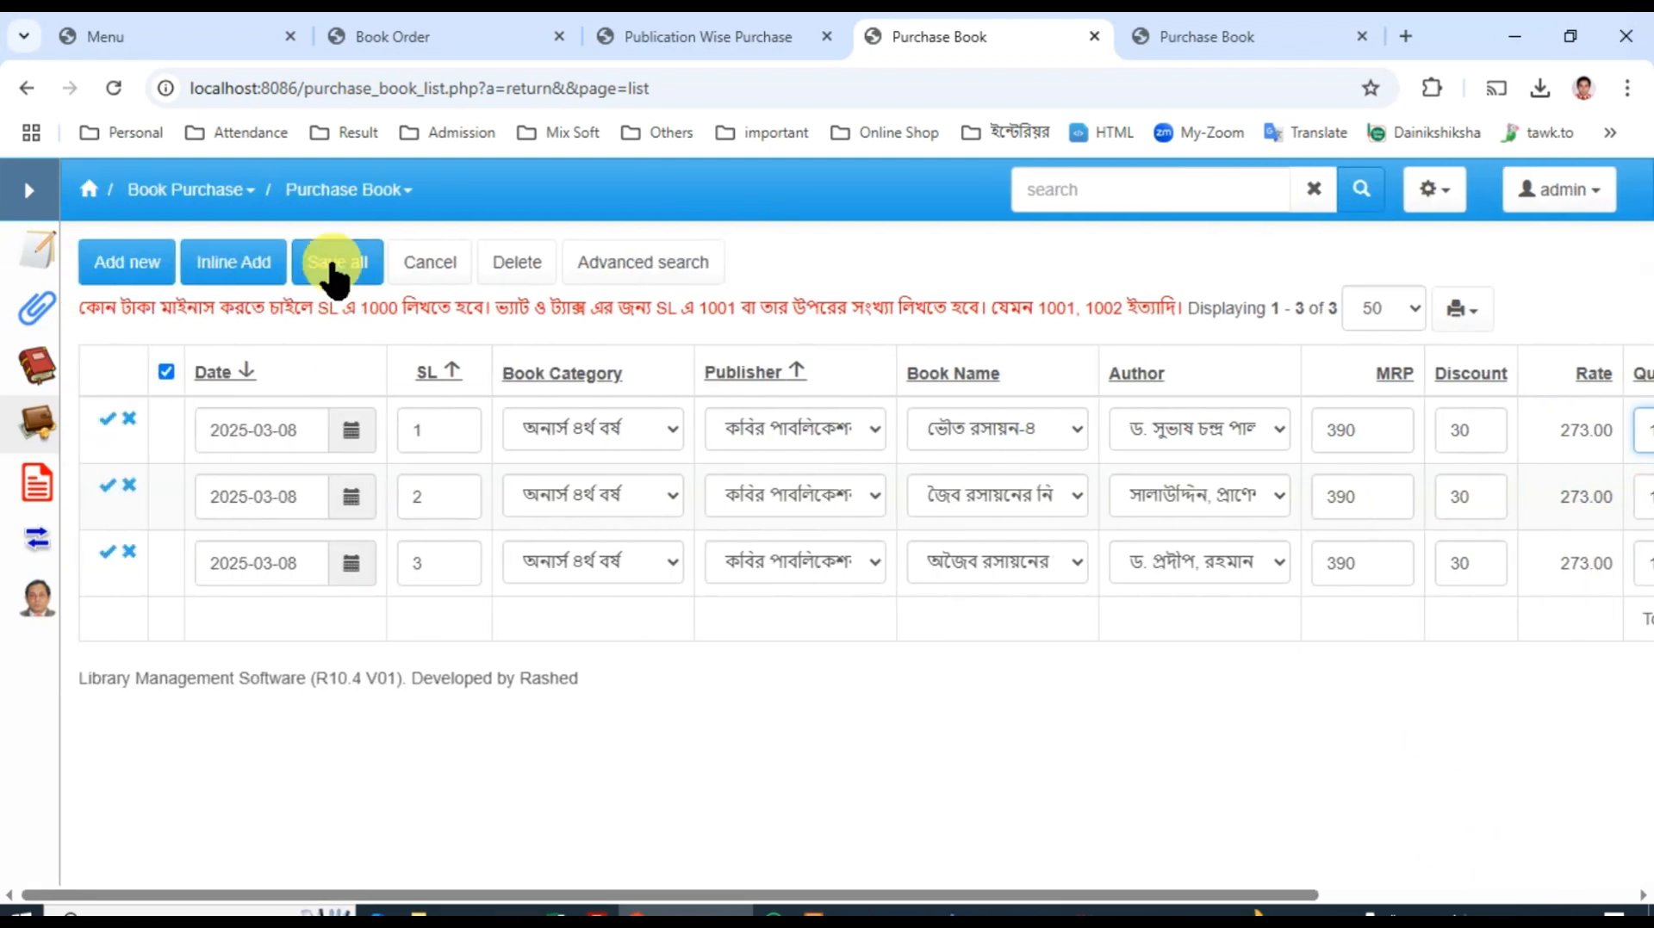
click(337, 269)
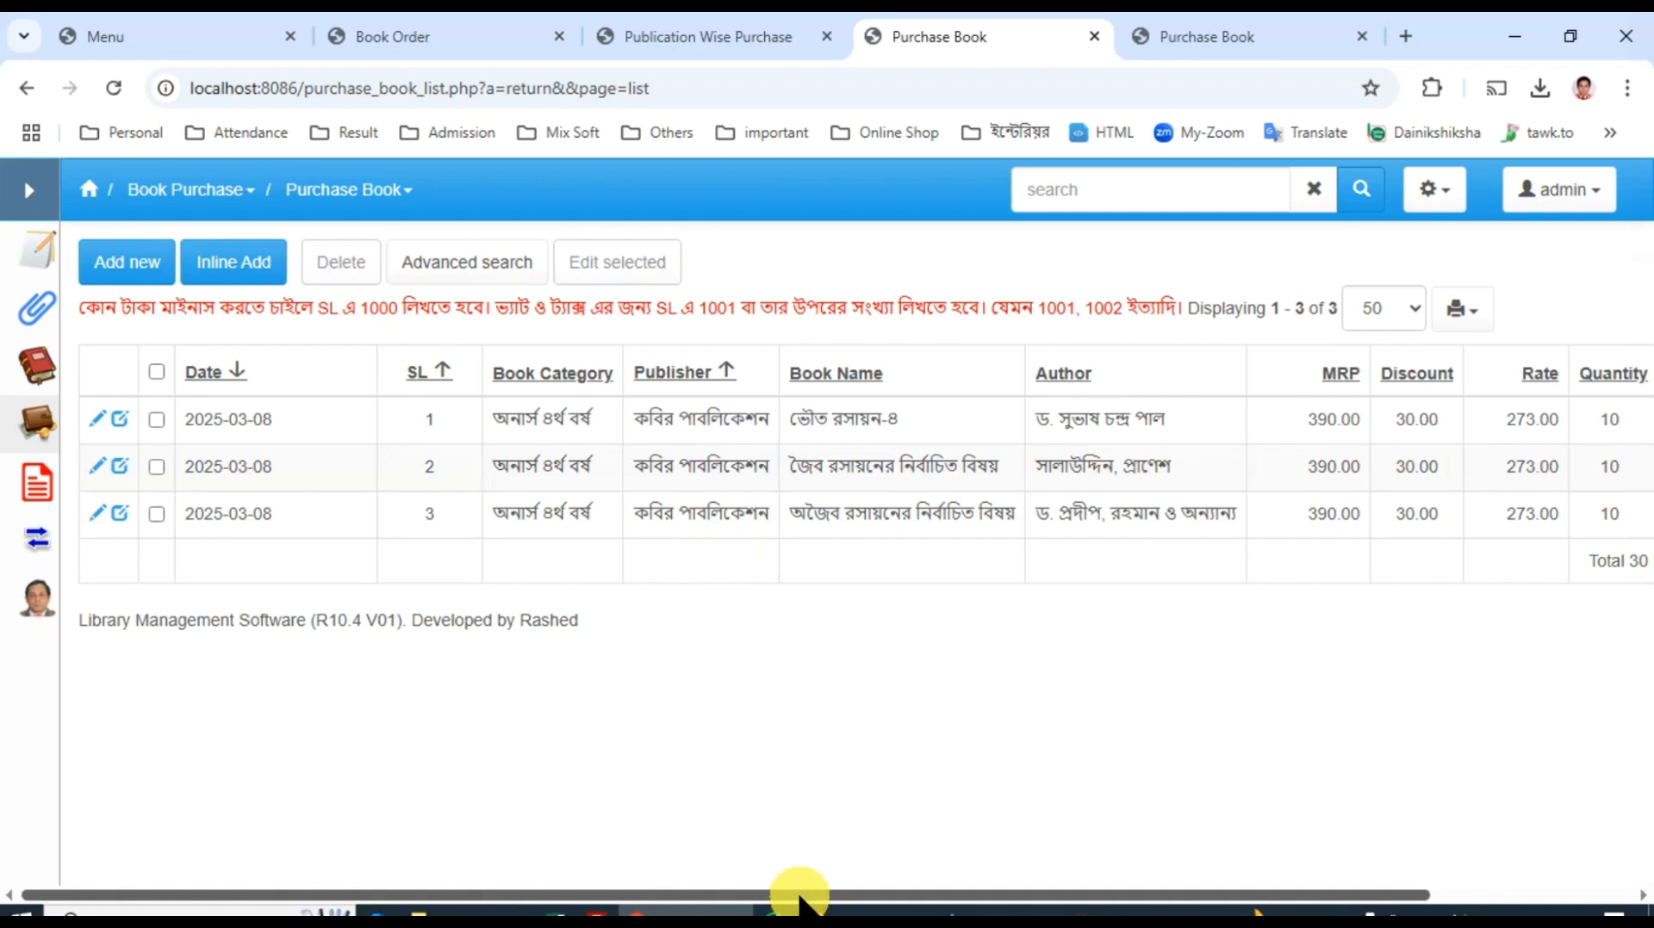
Step: Copy the grand total amount below the Total column of the purchase records
drag(799, 896, 1521, 562)
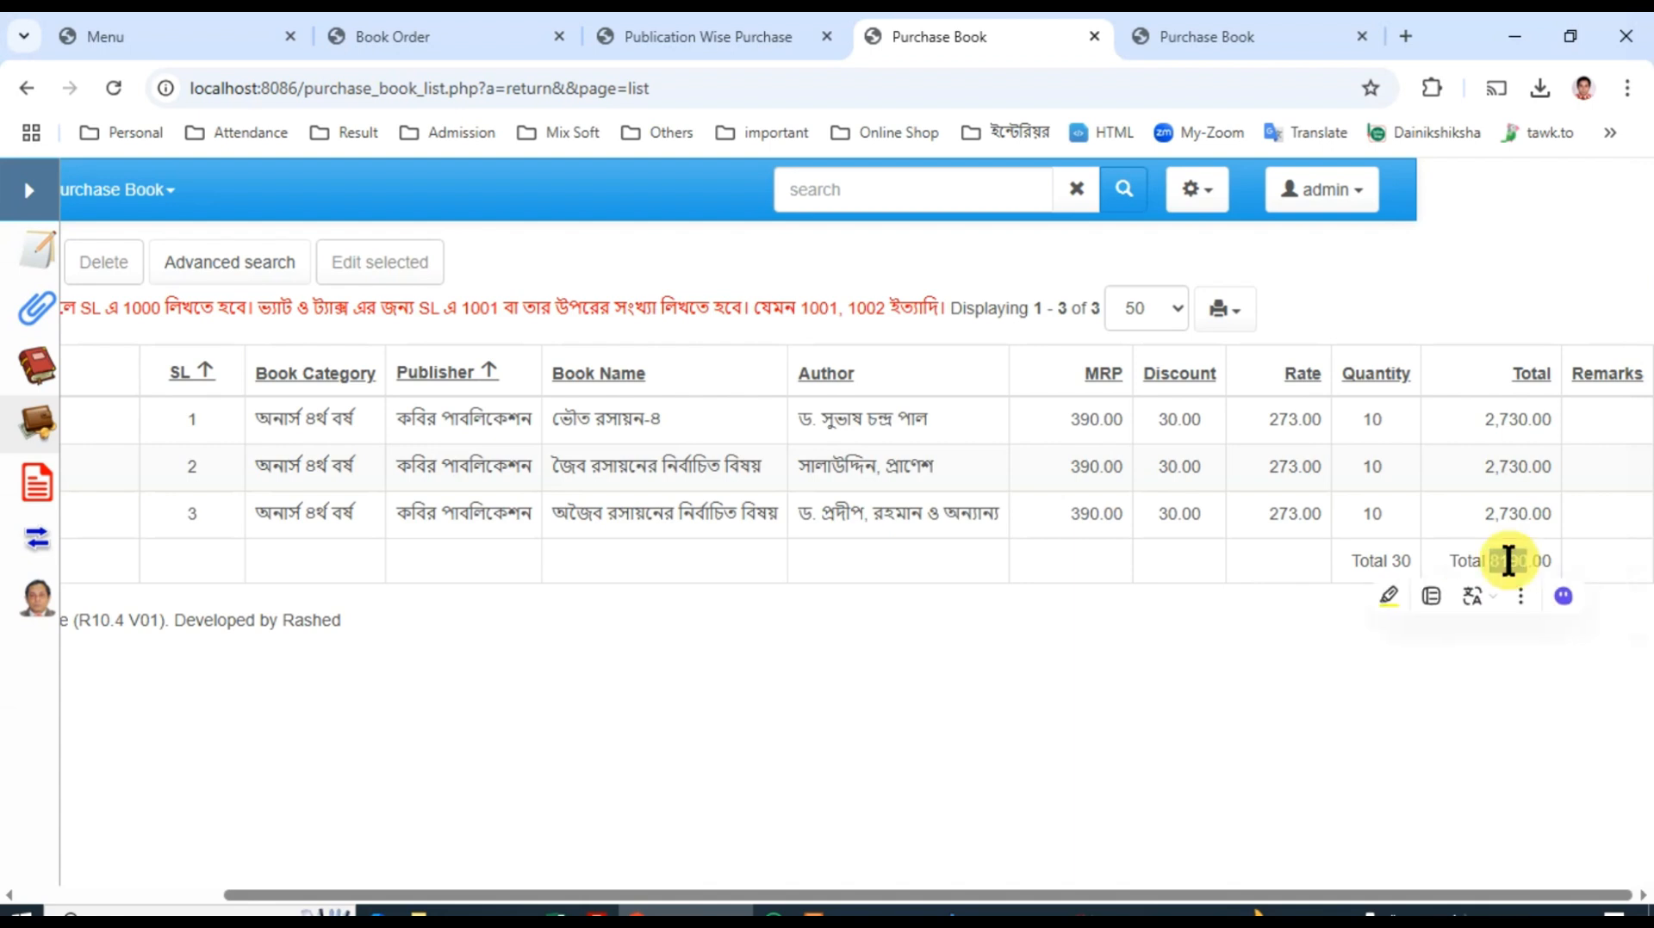
right_click(1513, 567)
click(1233, 226)
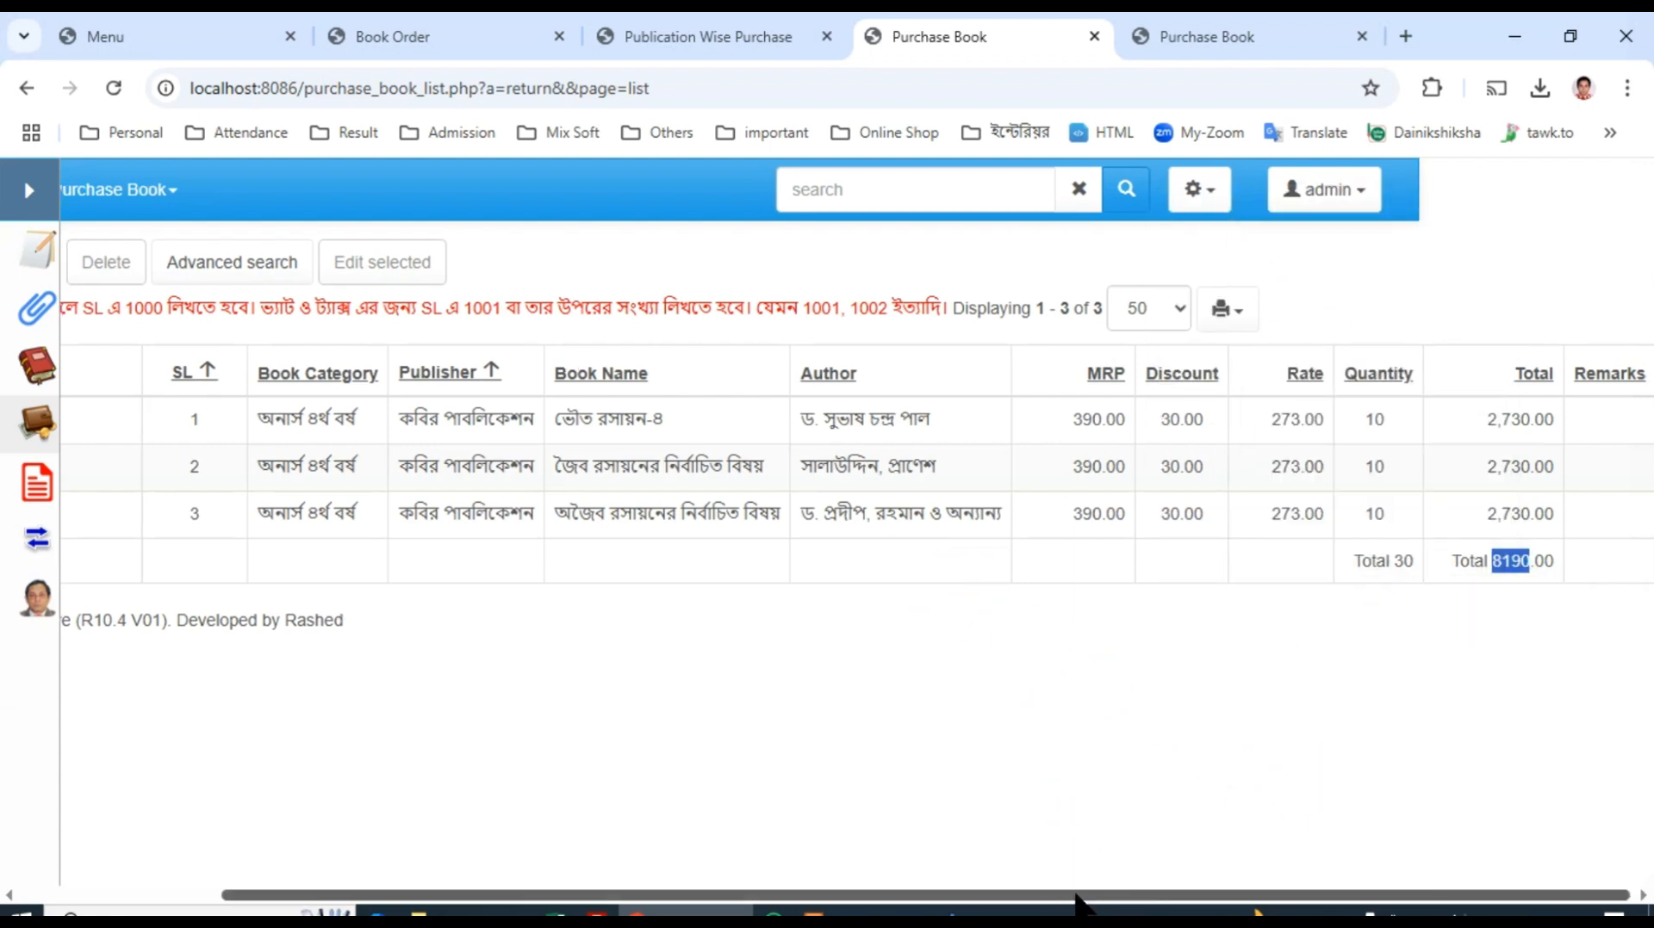
drag(1086, 896, 713, 896)
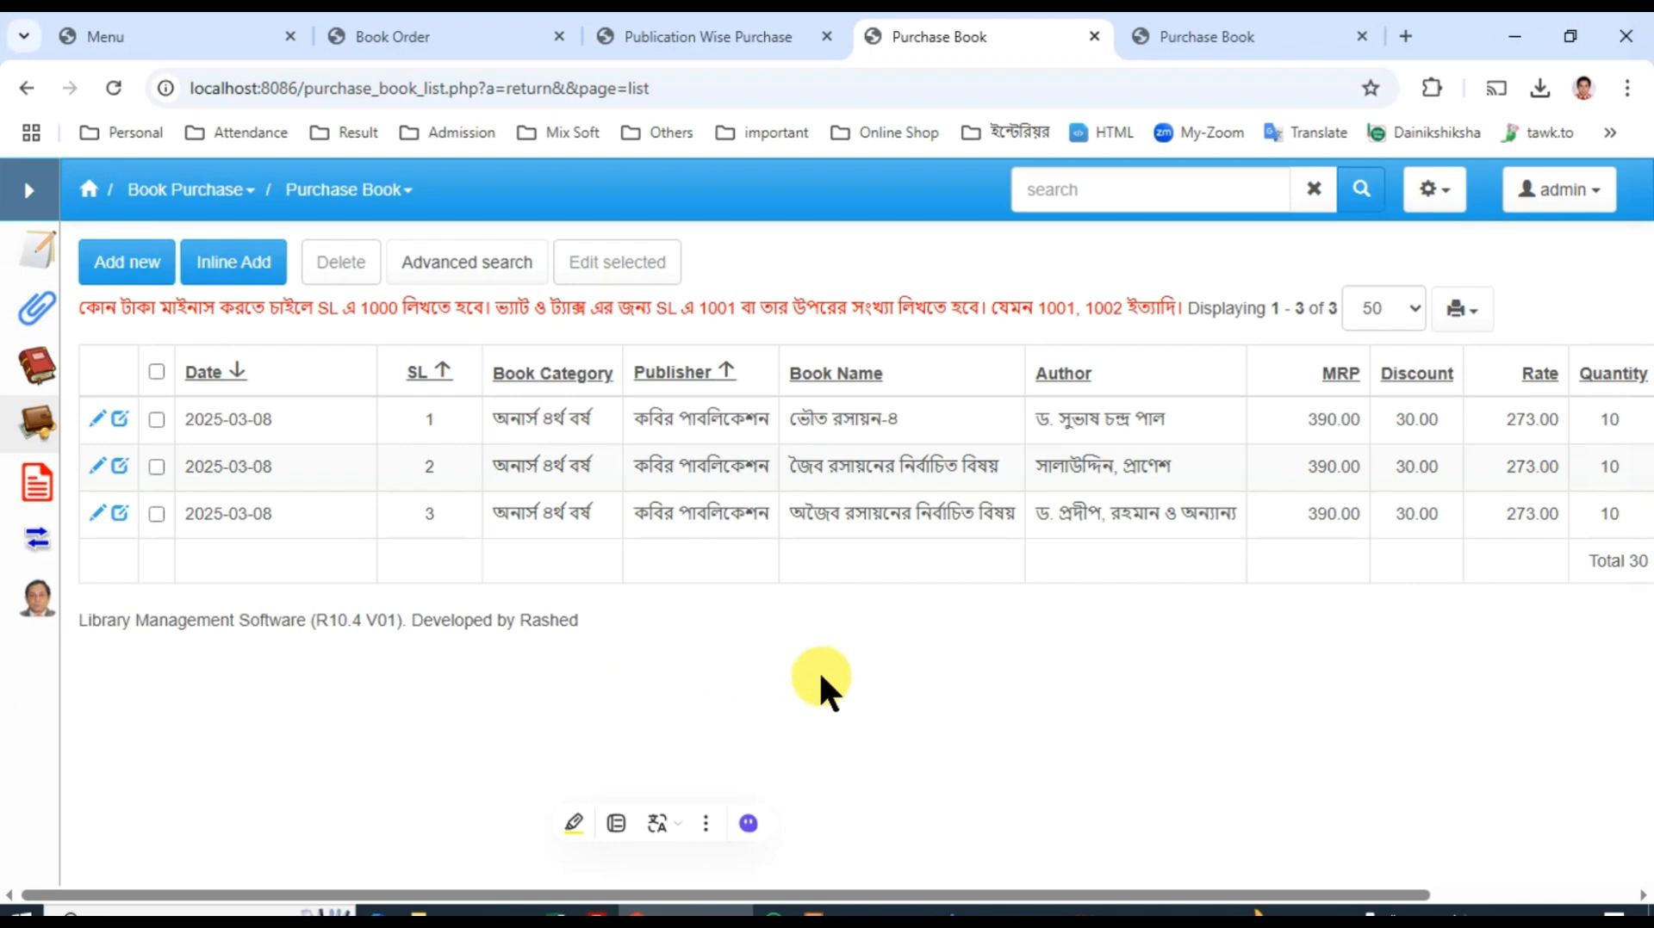
Step: Add an inline purchase record dated 2025-03-08 with SL 1001, book category VAT and publisher কবির পাবলিকেশন
click(269, 277)
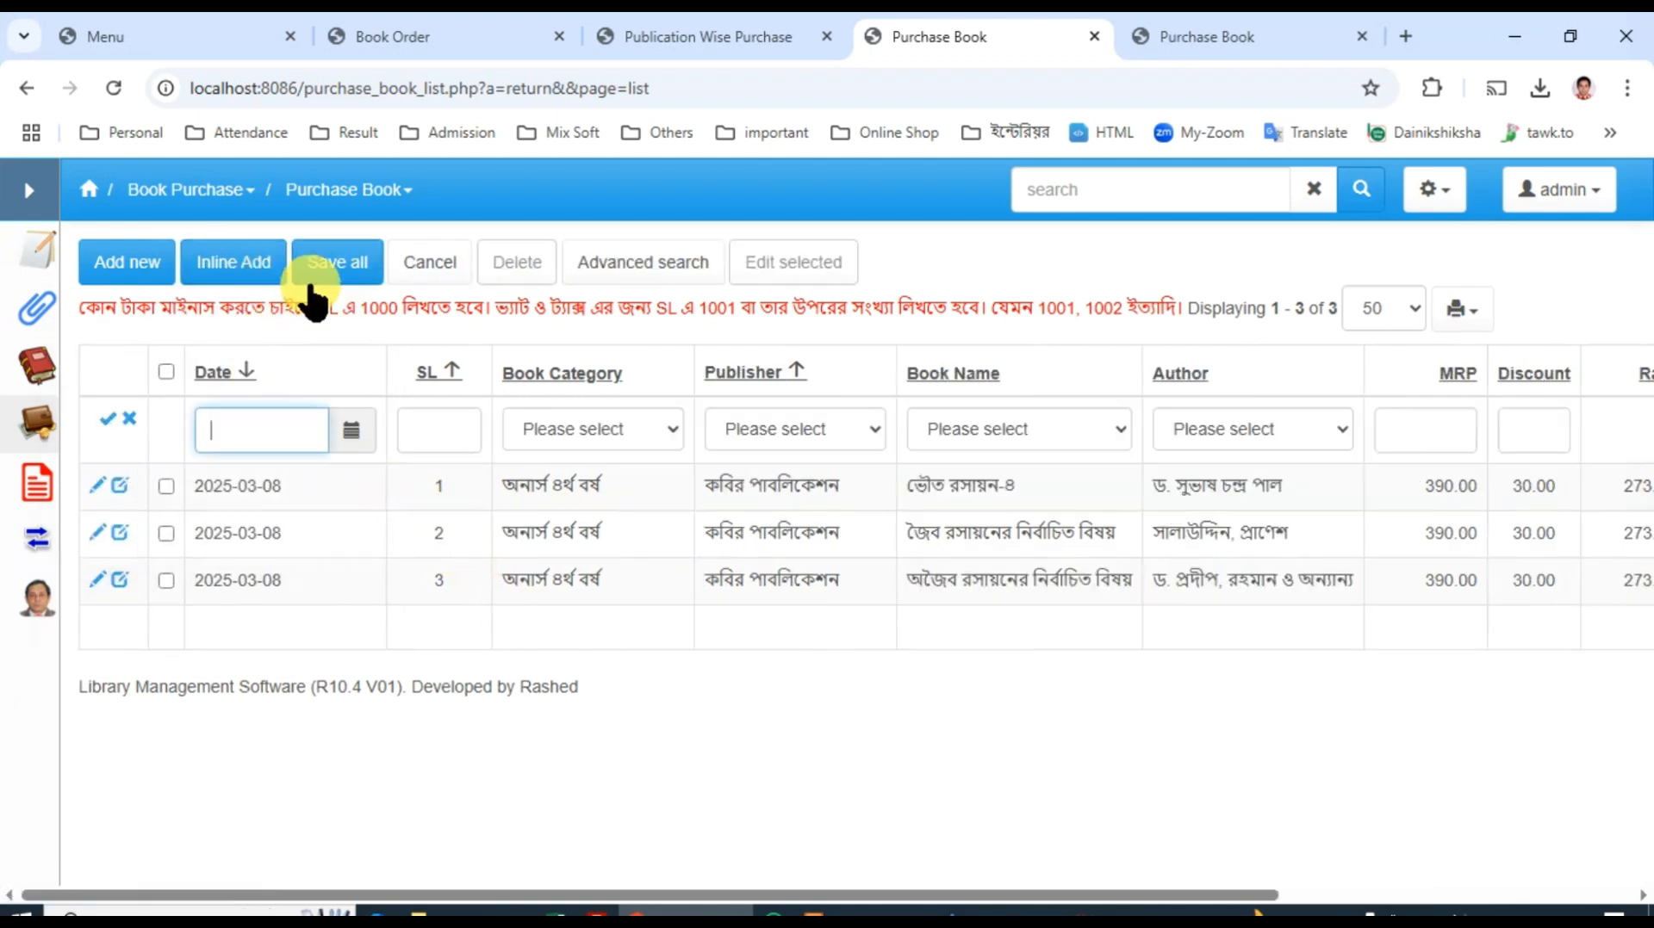
click(353, 435)
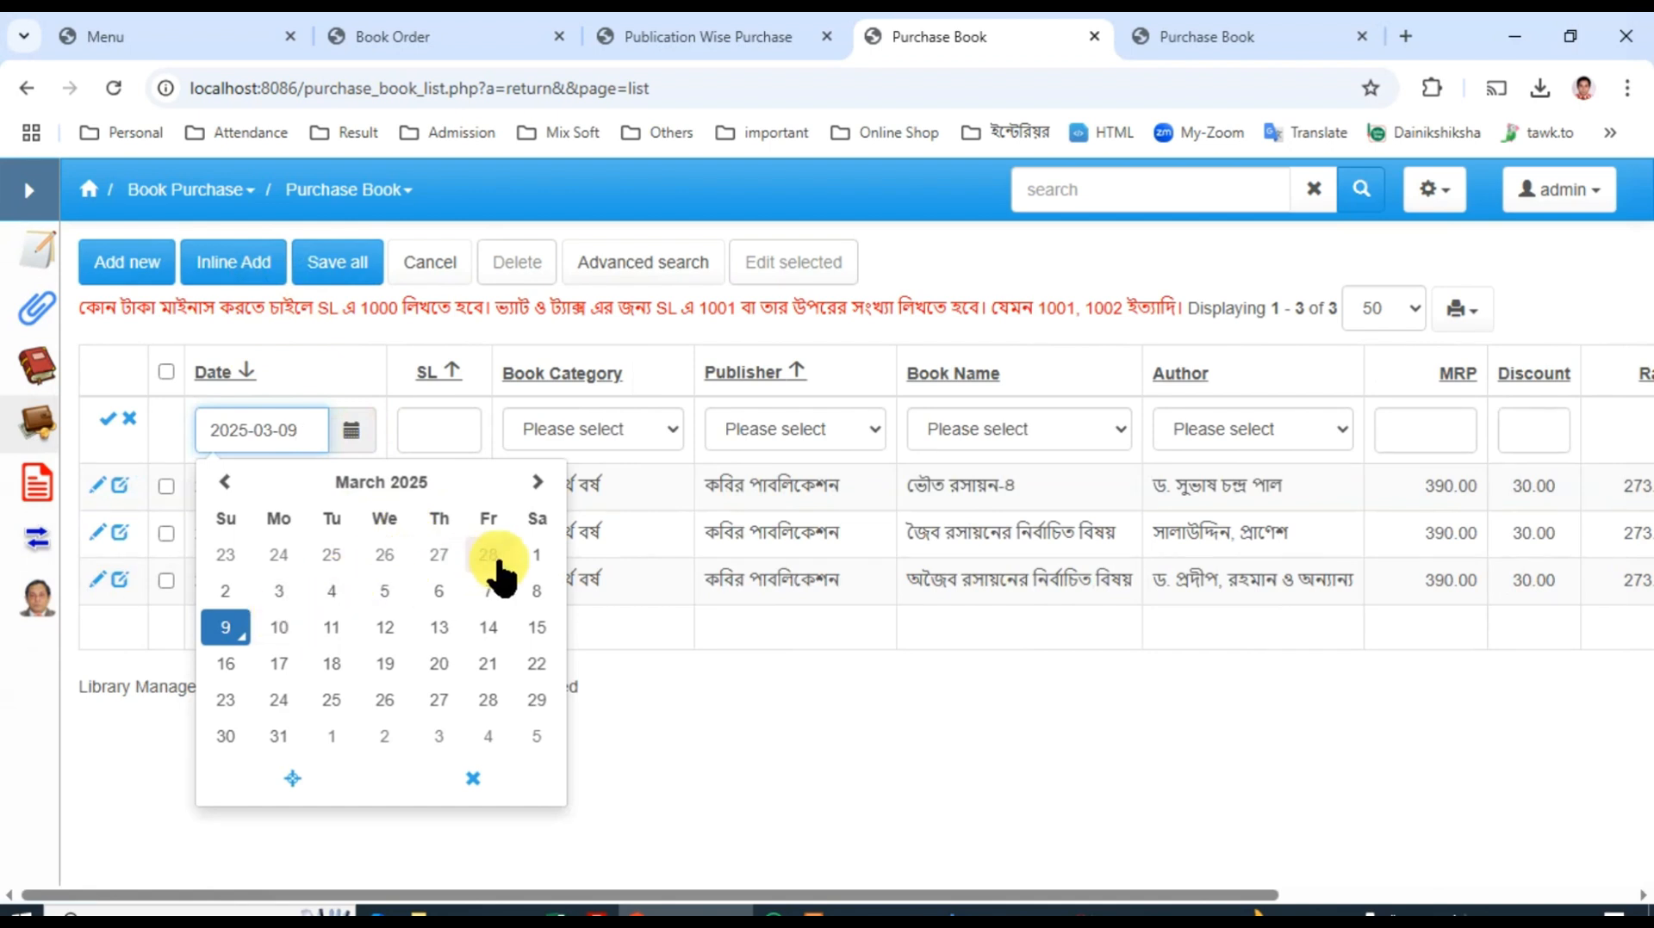
click(541, 594)
click(431, 441)
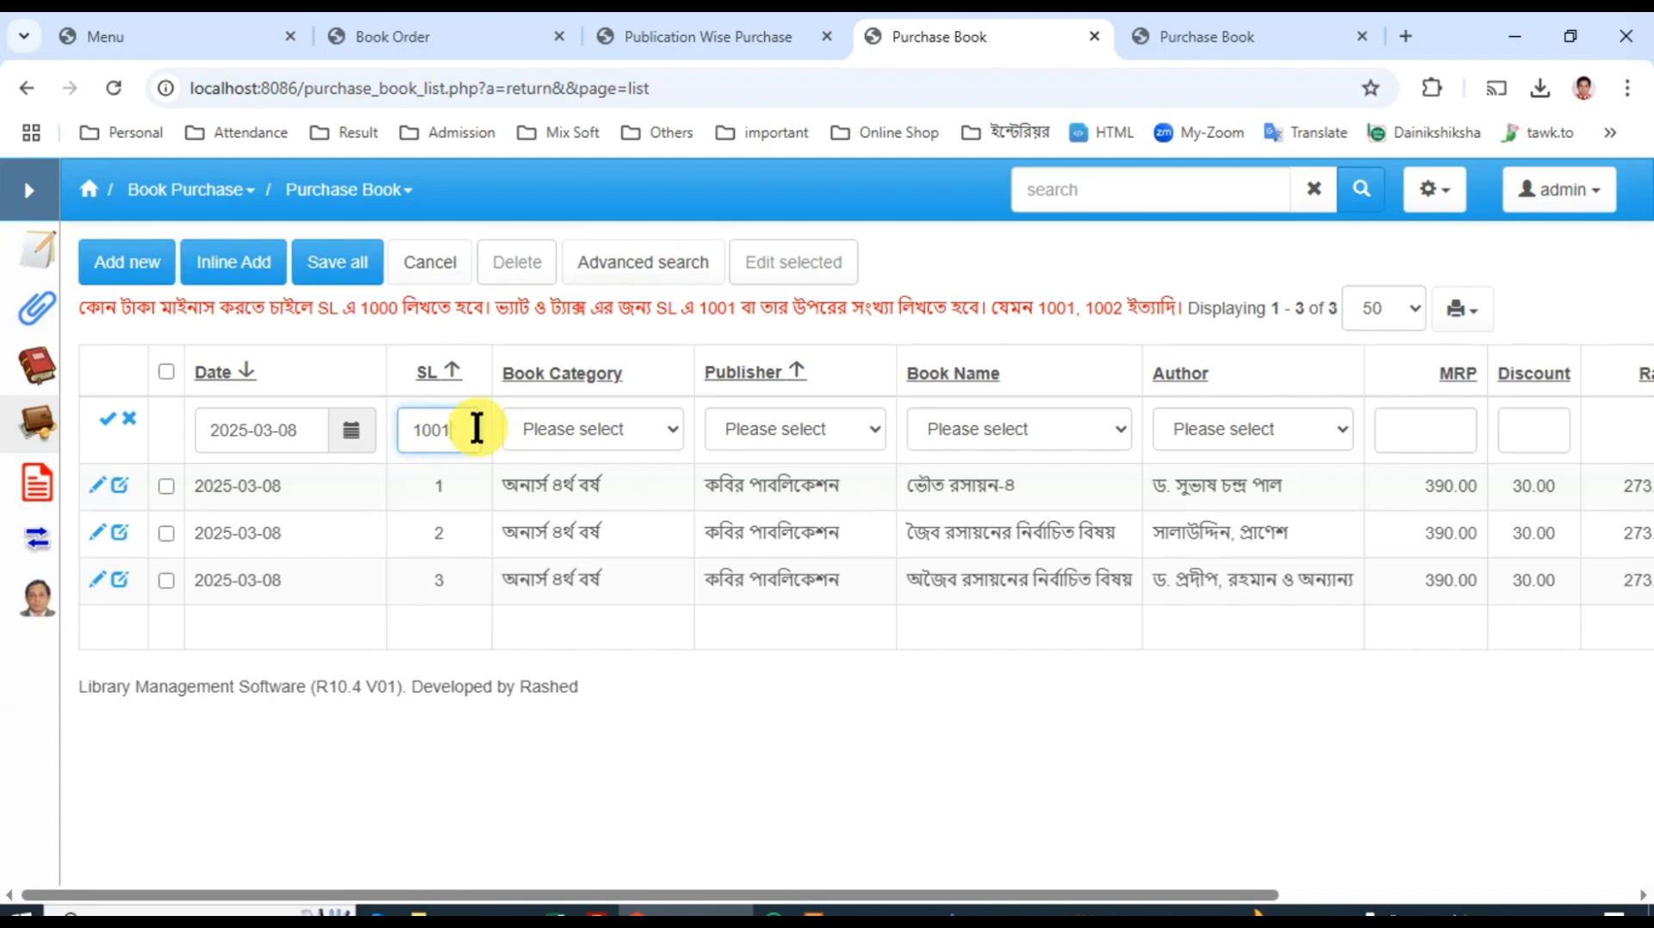
click(596, 433)
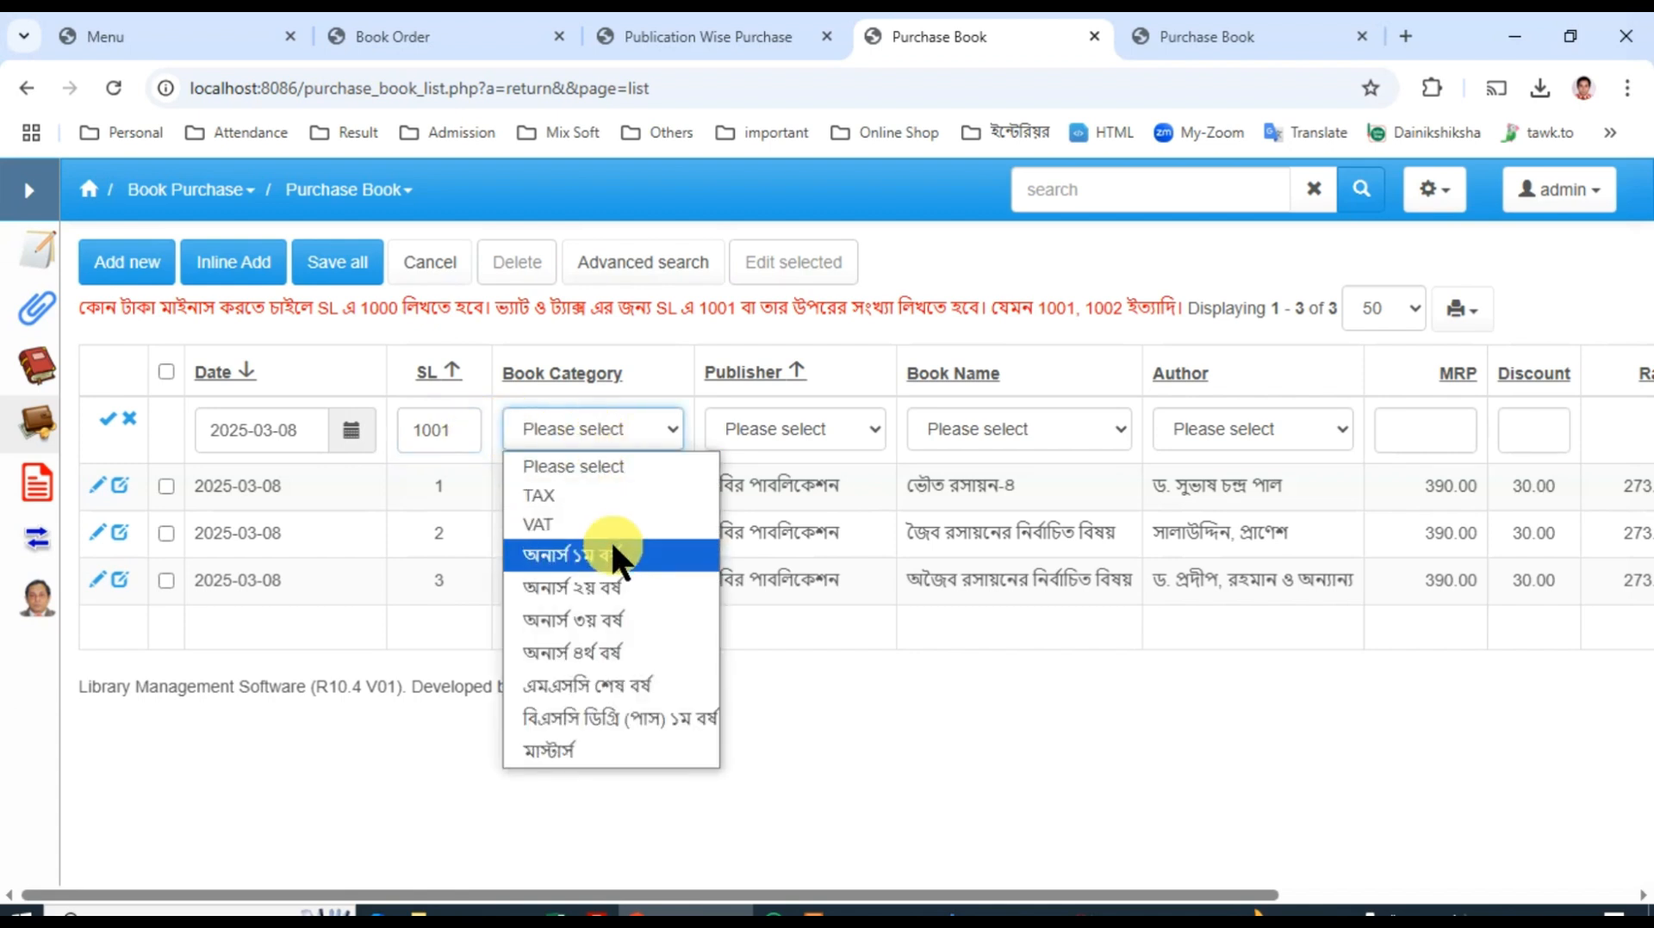
click(552, 525)
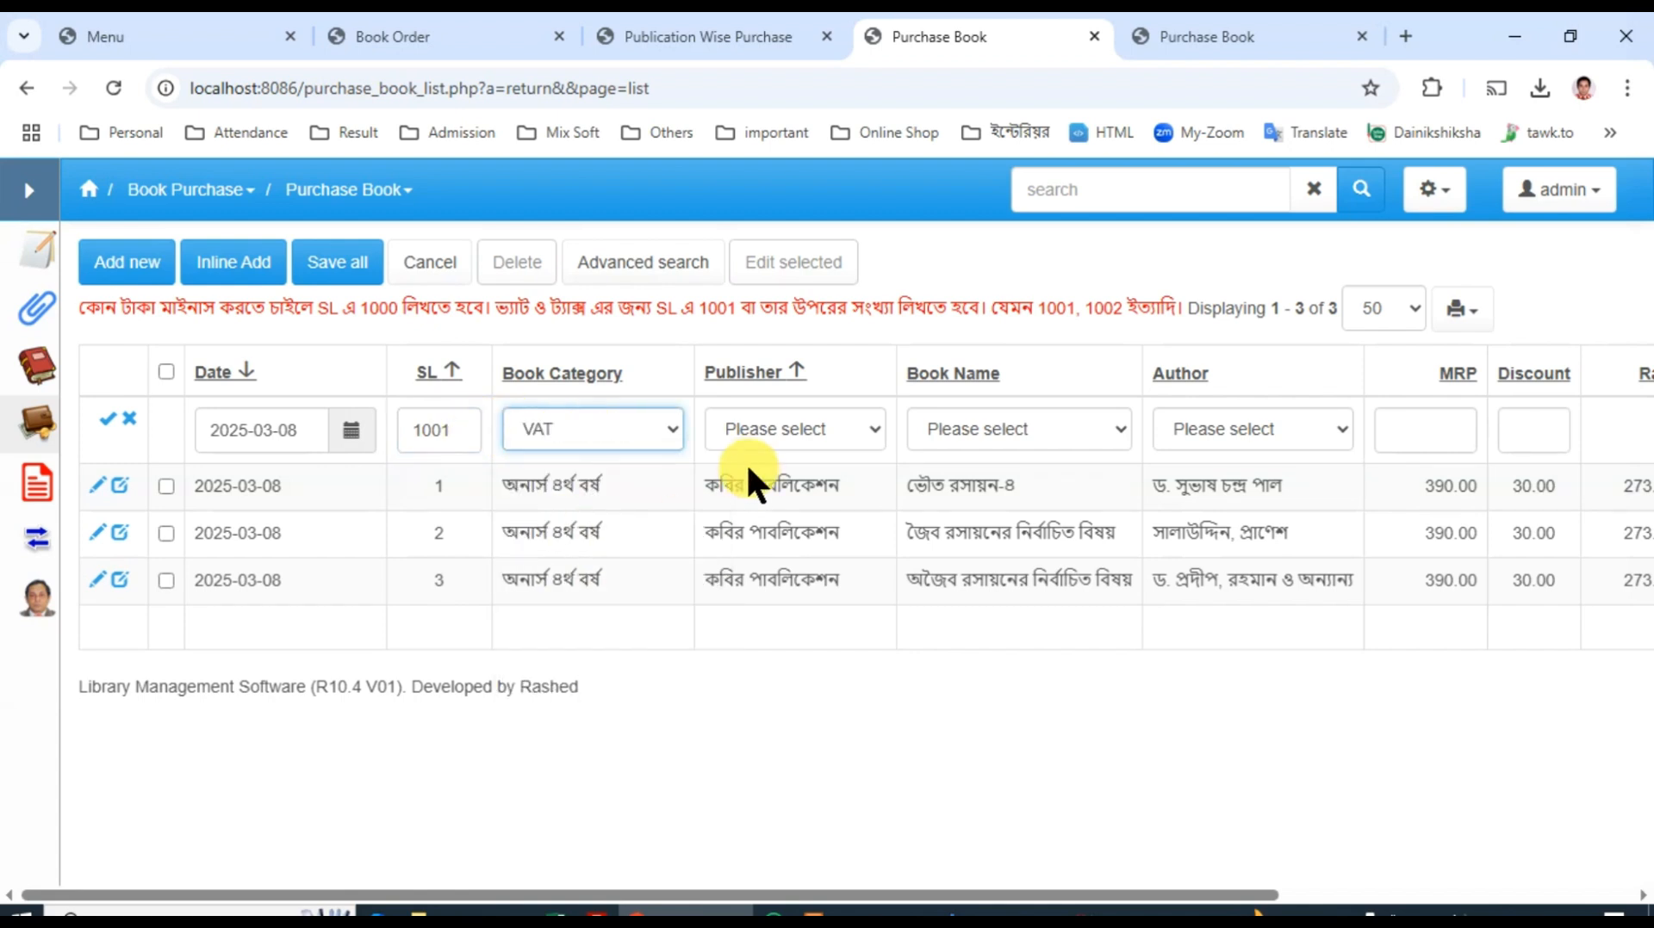
click(786, 430)
click(776, 498)
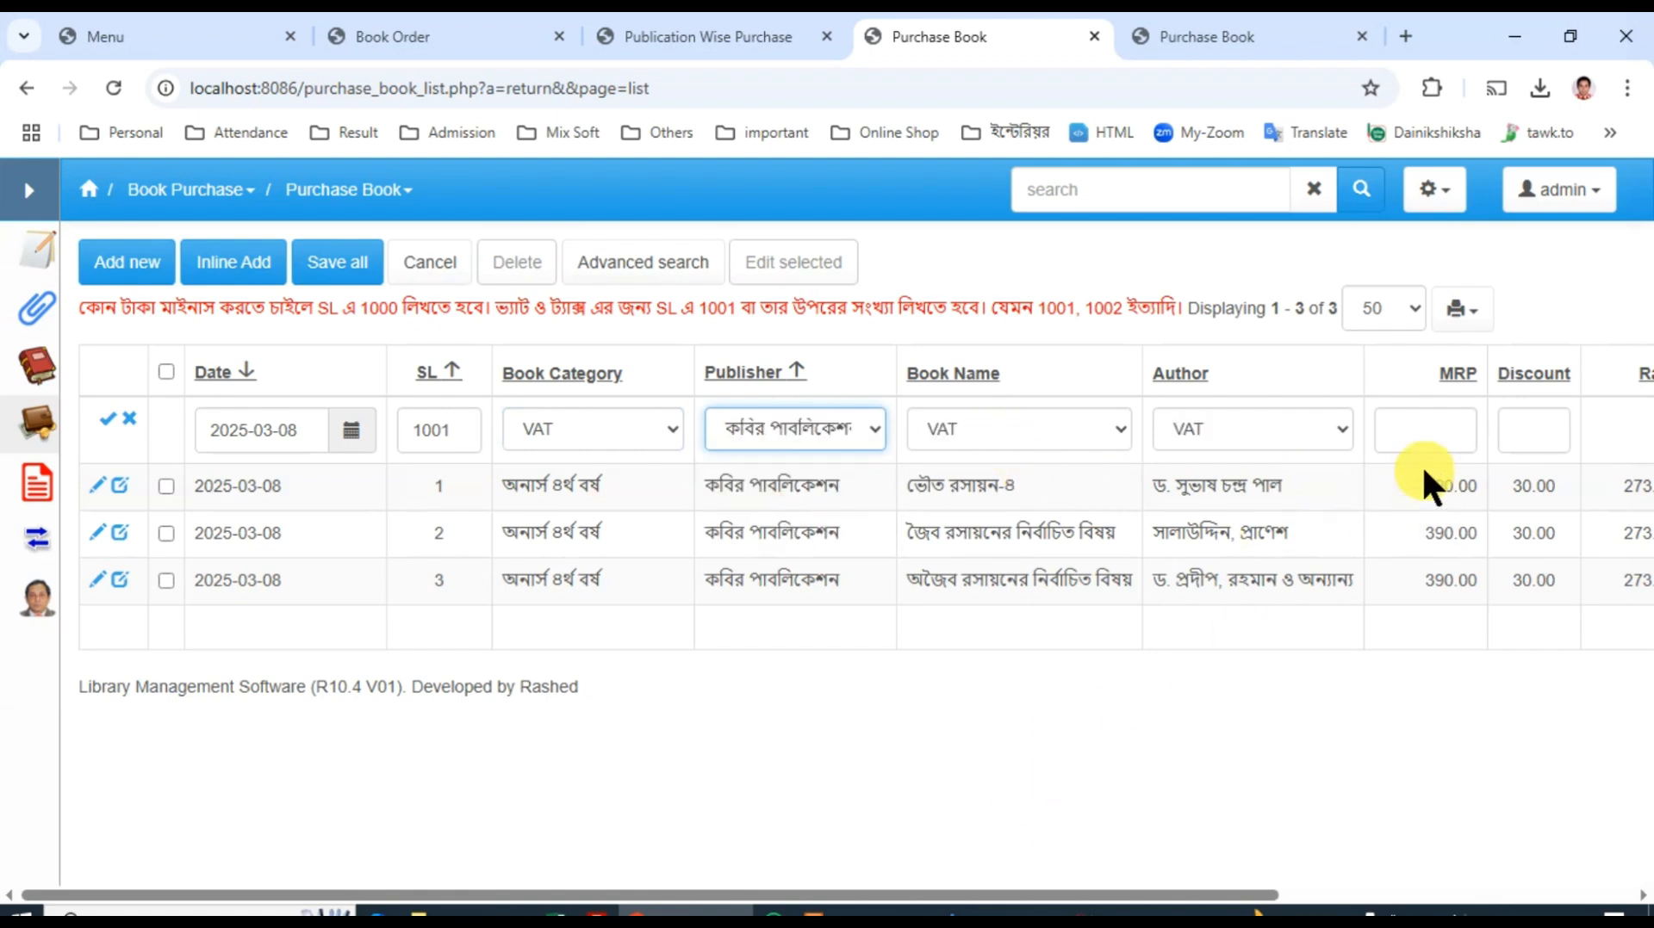
Step: Enter an MRP of 8190 and a discount of 7.5 for the VAT record, and save it
click(1423, 431)
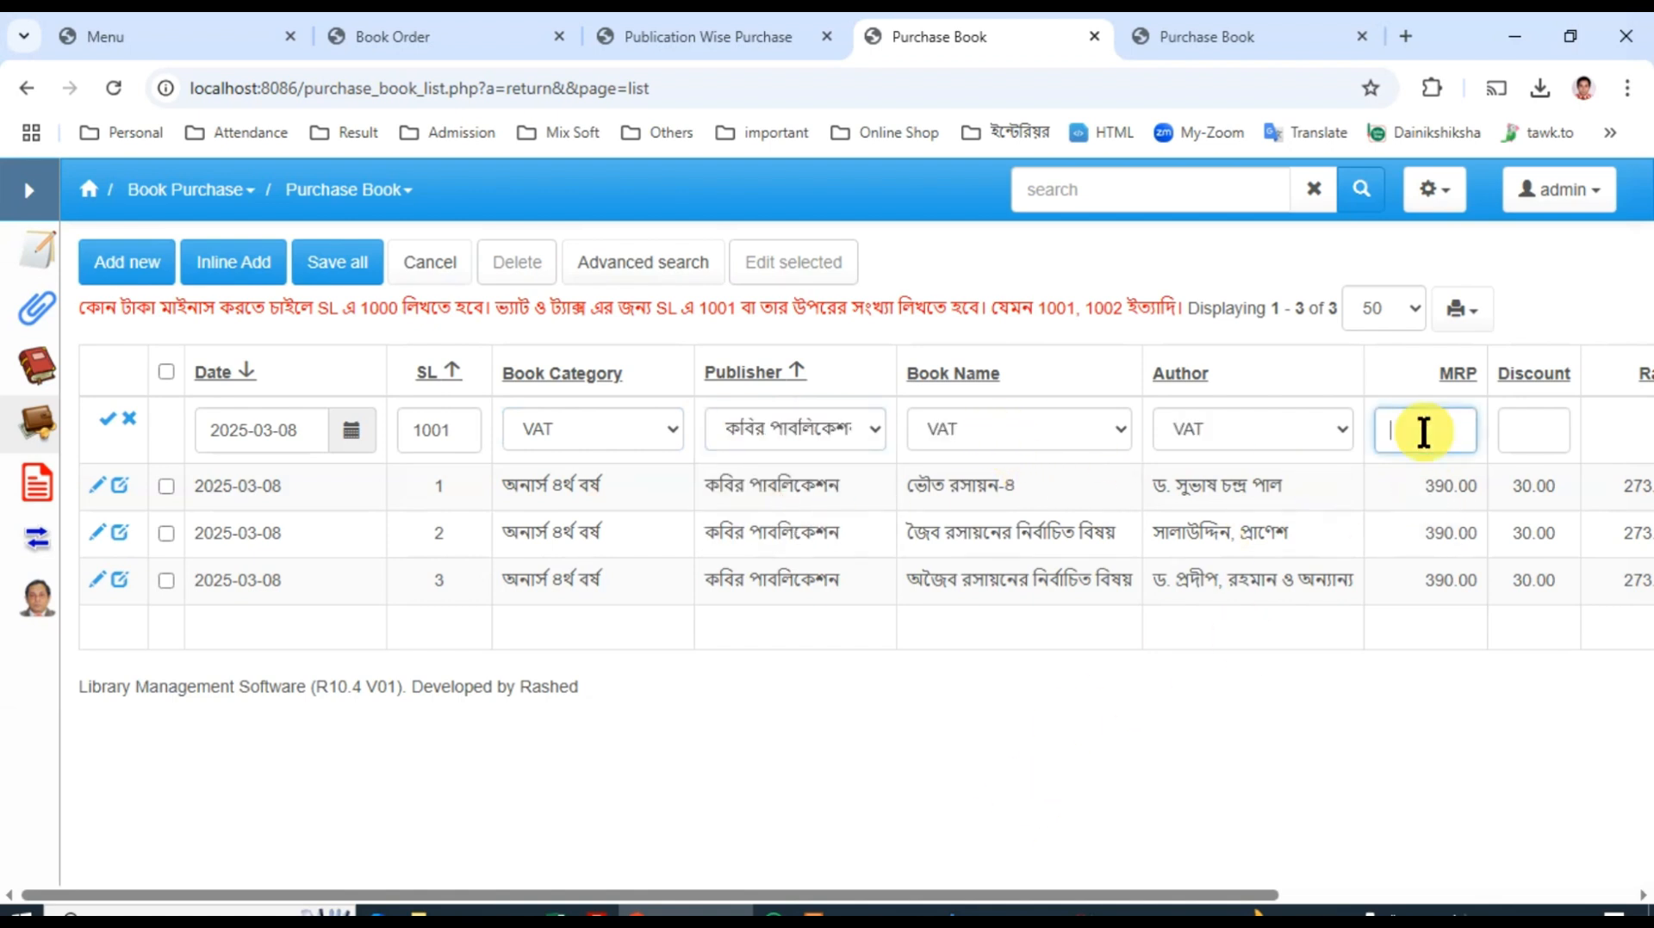
text(8190)
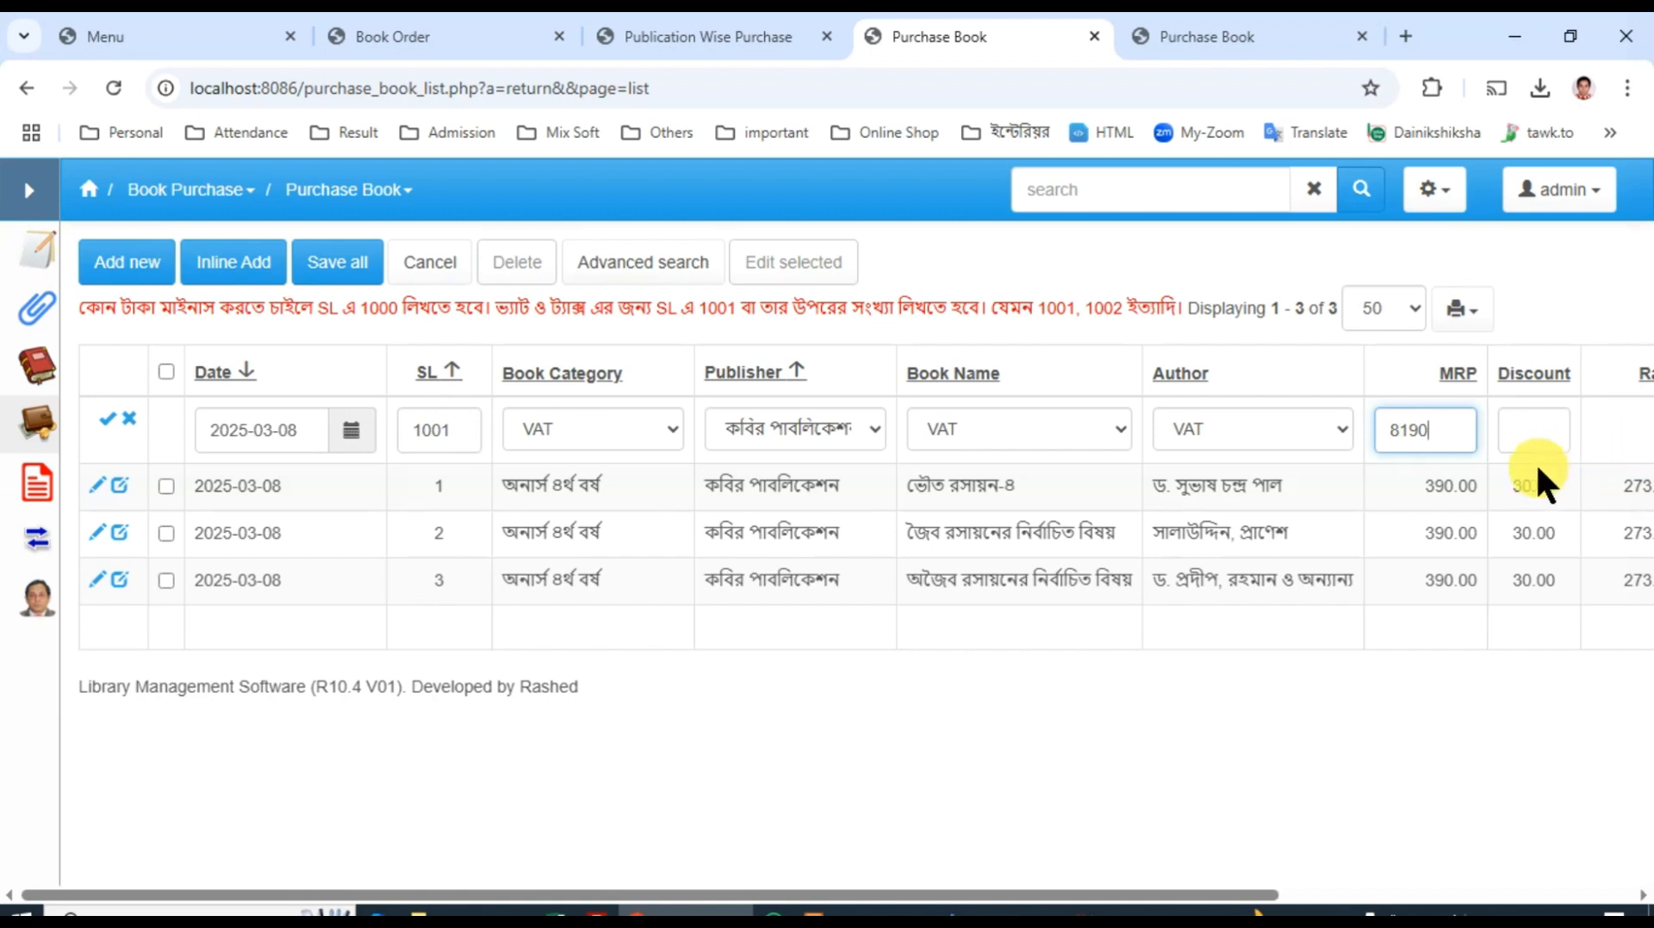
click(1533, 431)
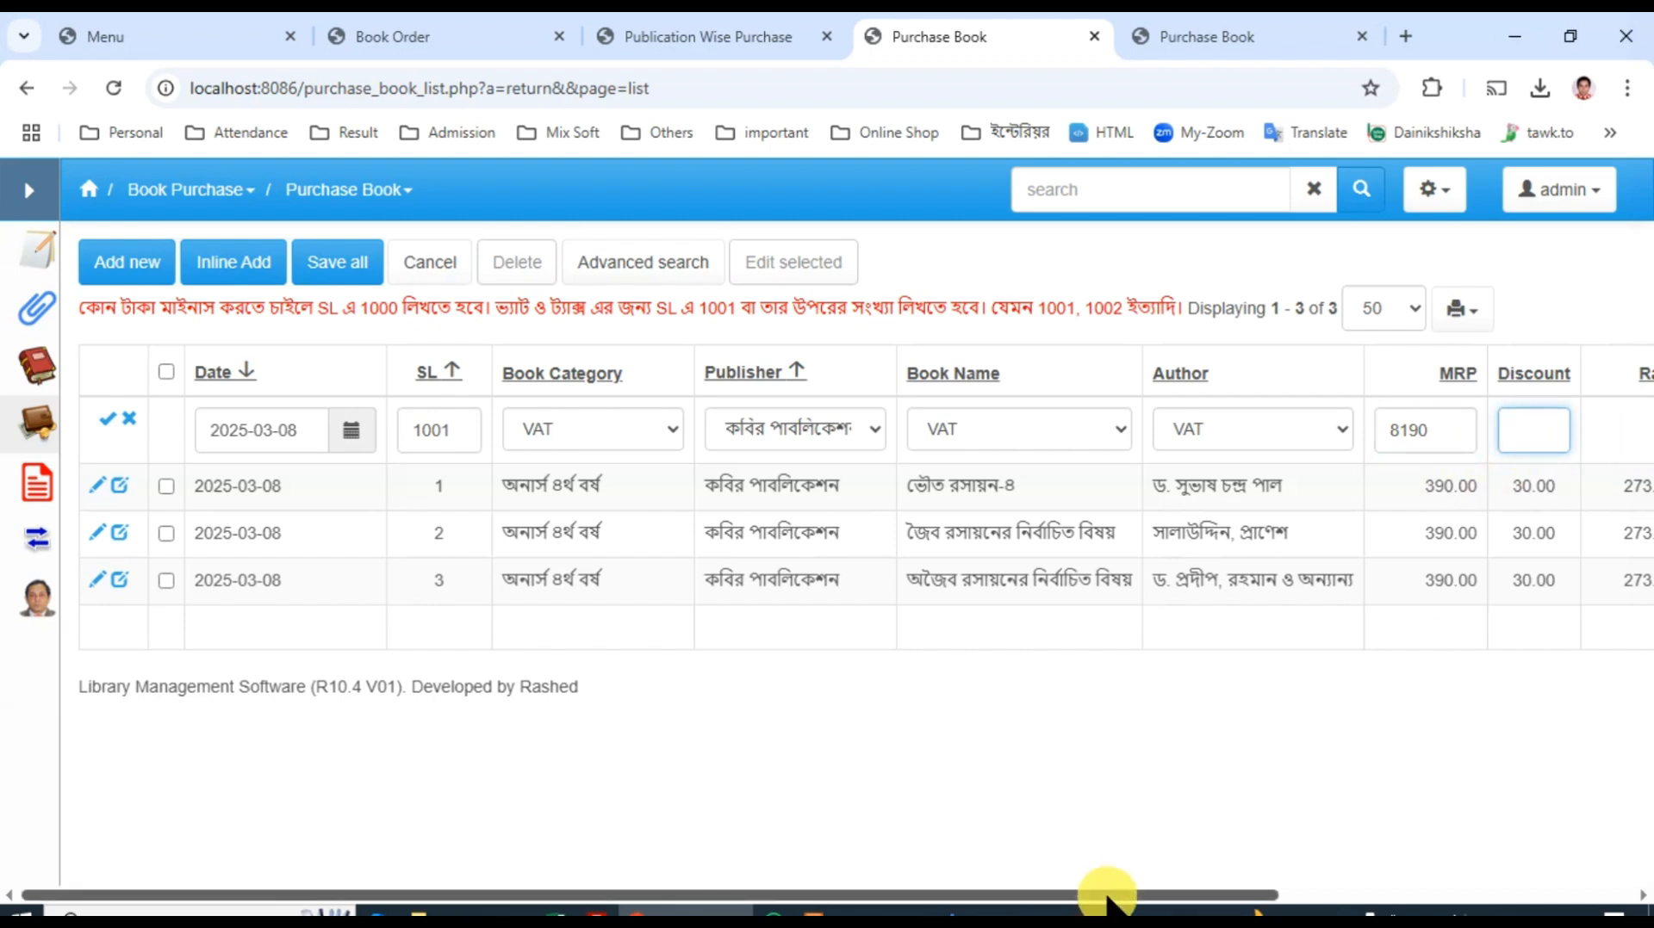
drag(1107, 896, 1373, 880)
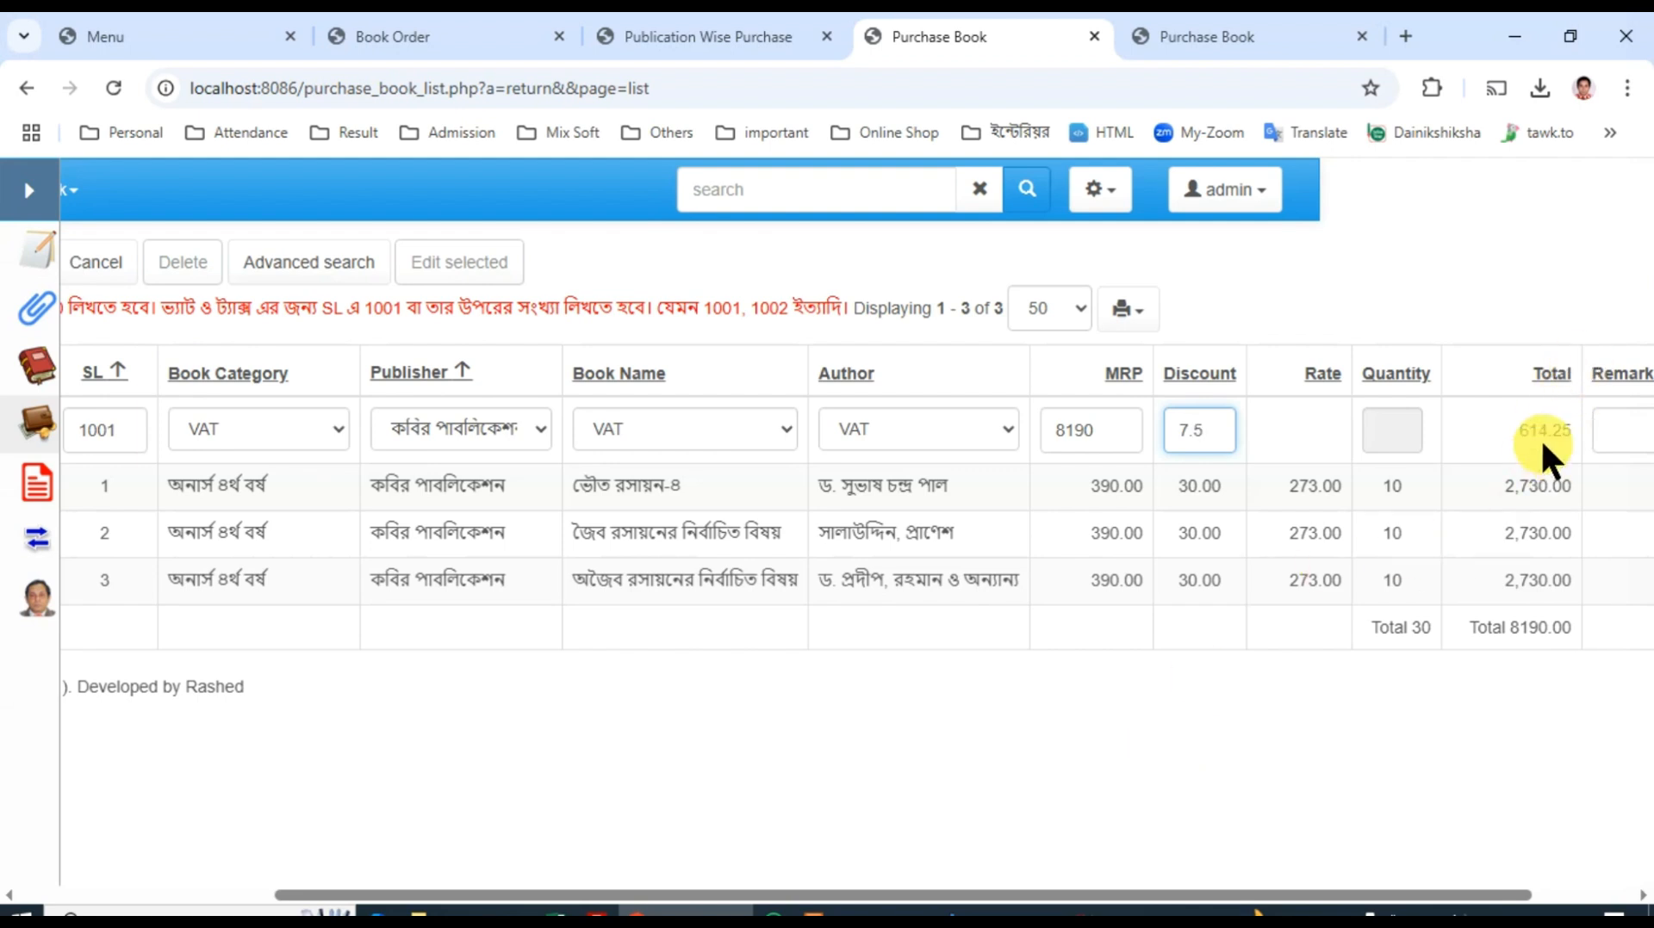
drag(1259, 900, 620, 896)
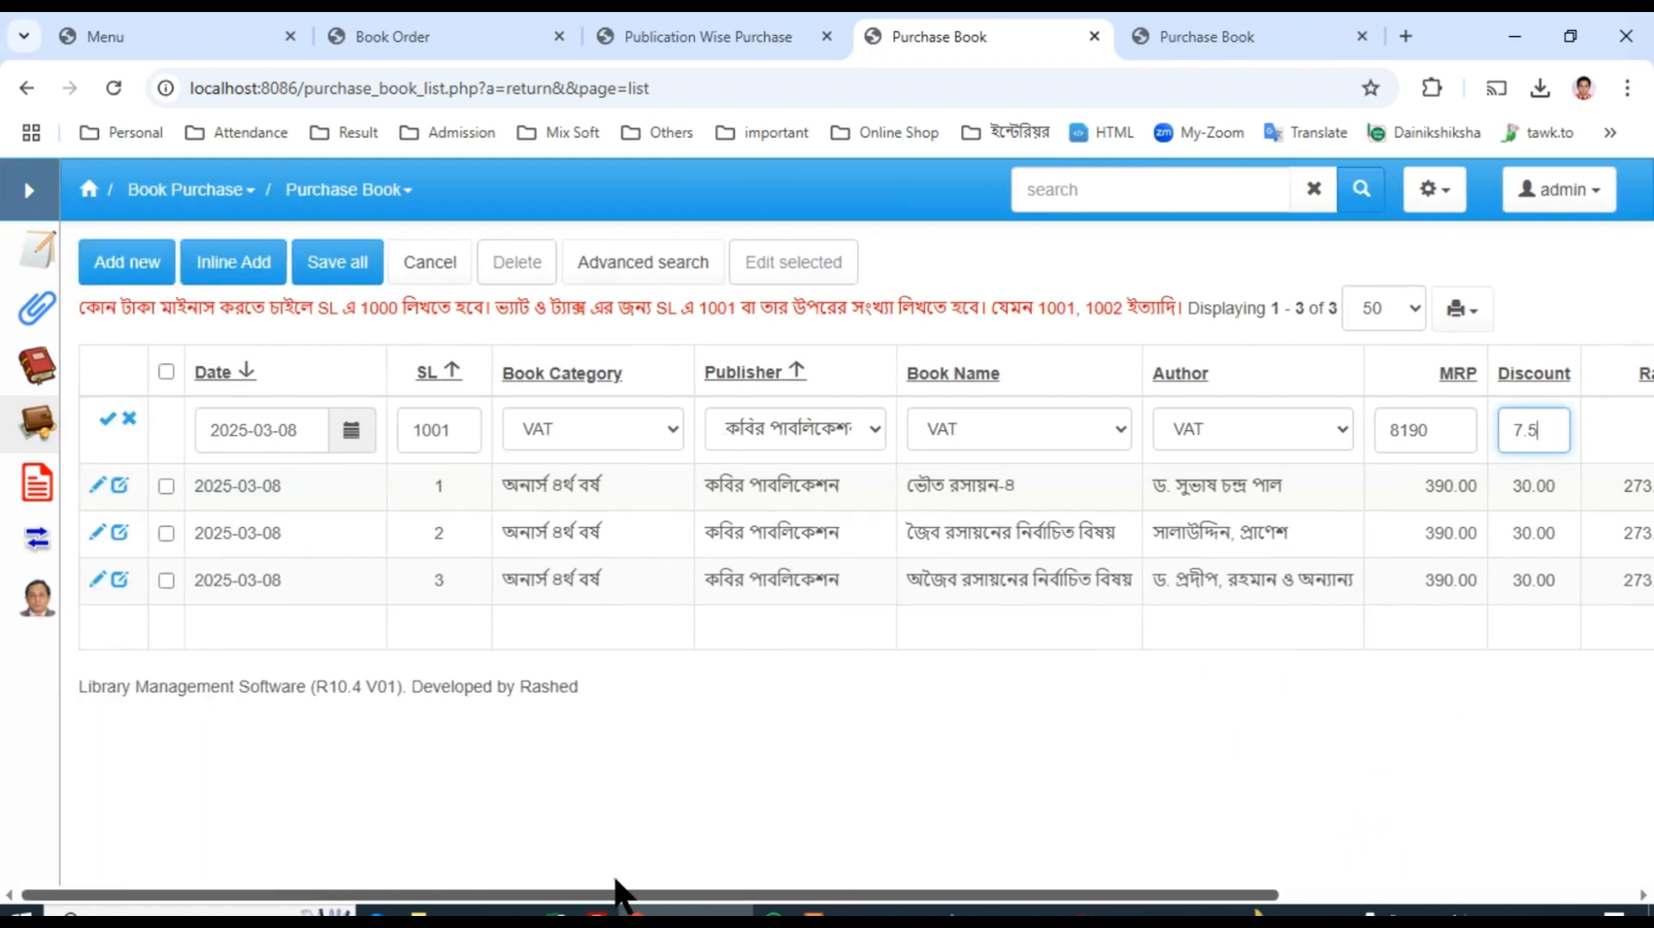
click(109, 419)
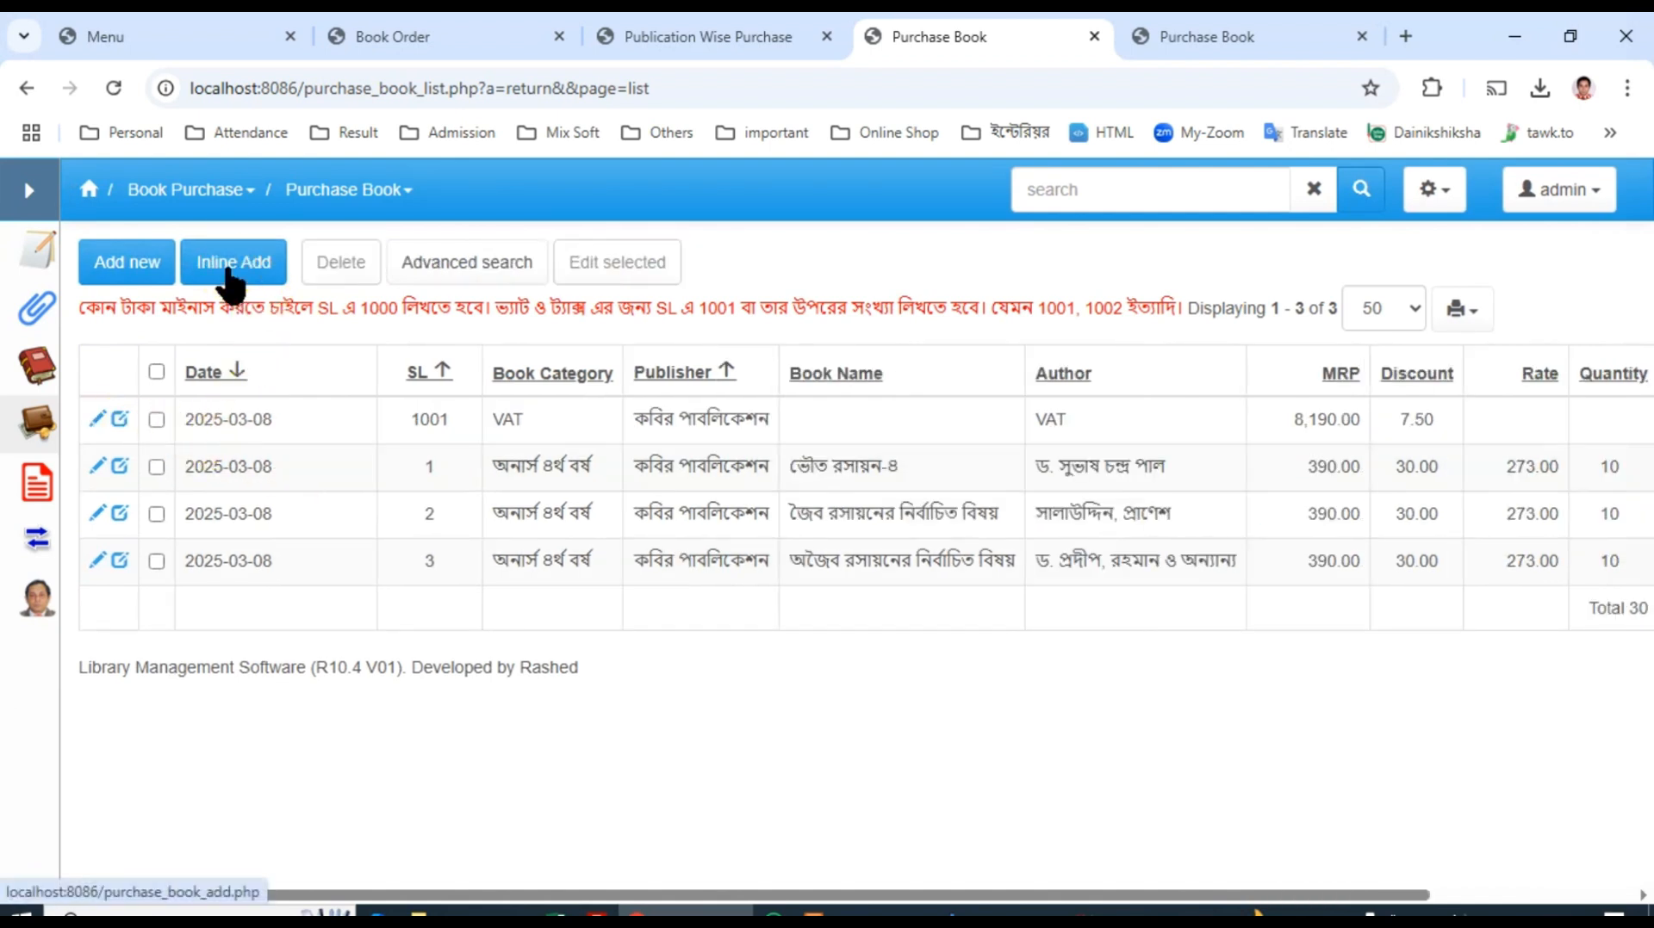
Step: Add an inline purchase record dated 2025-03-08 with SL 1002, book category TAX and publisher কবির পাবলিকেশন
click(231, 267)
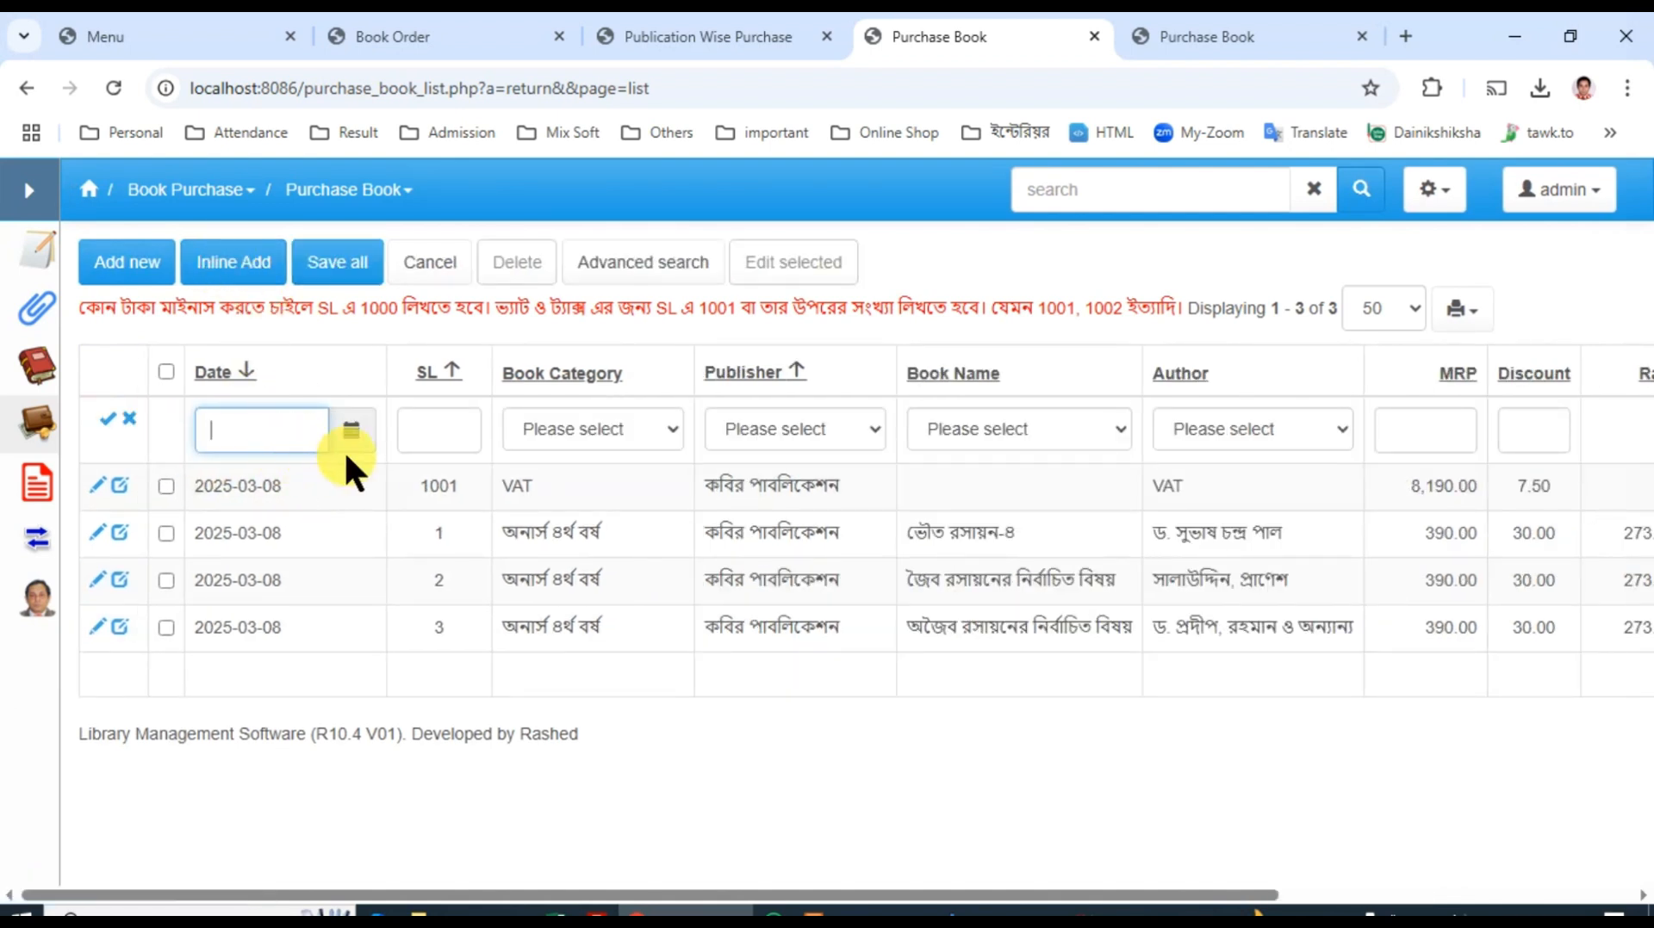
click(352, 431)
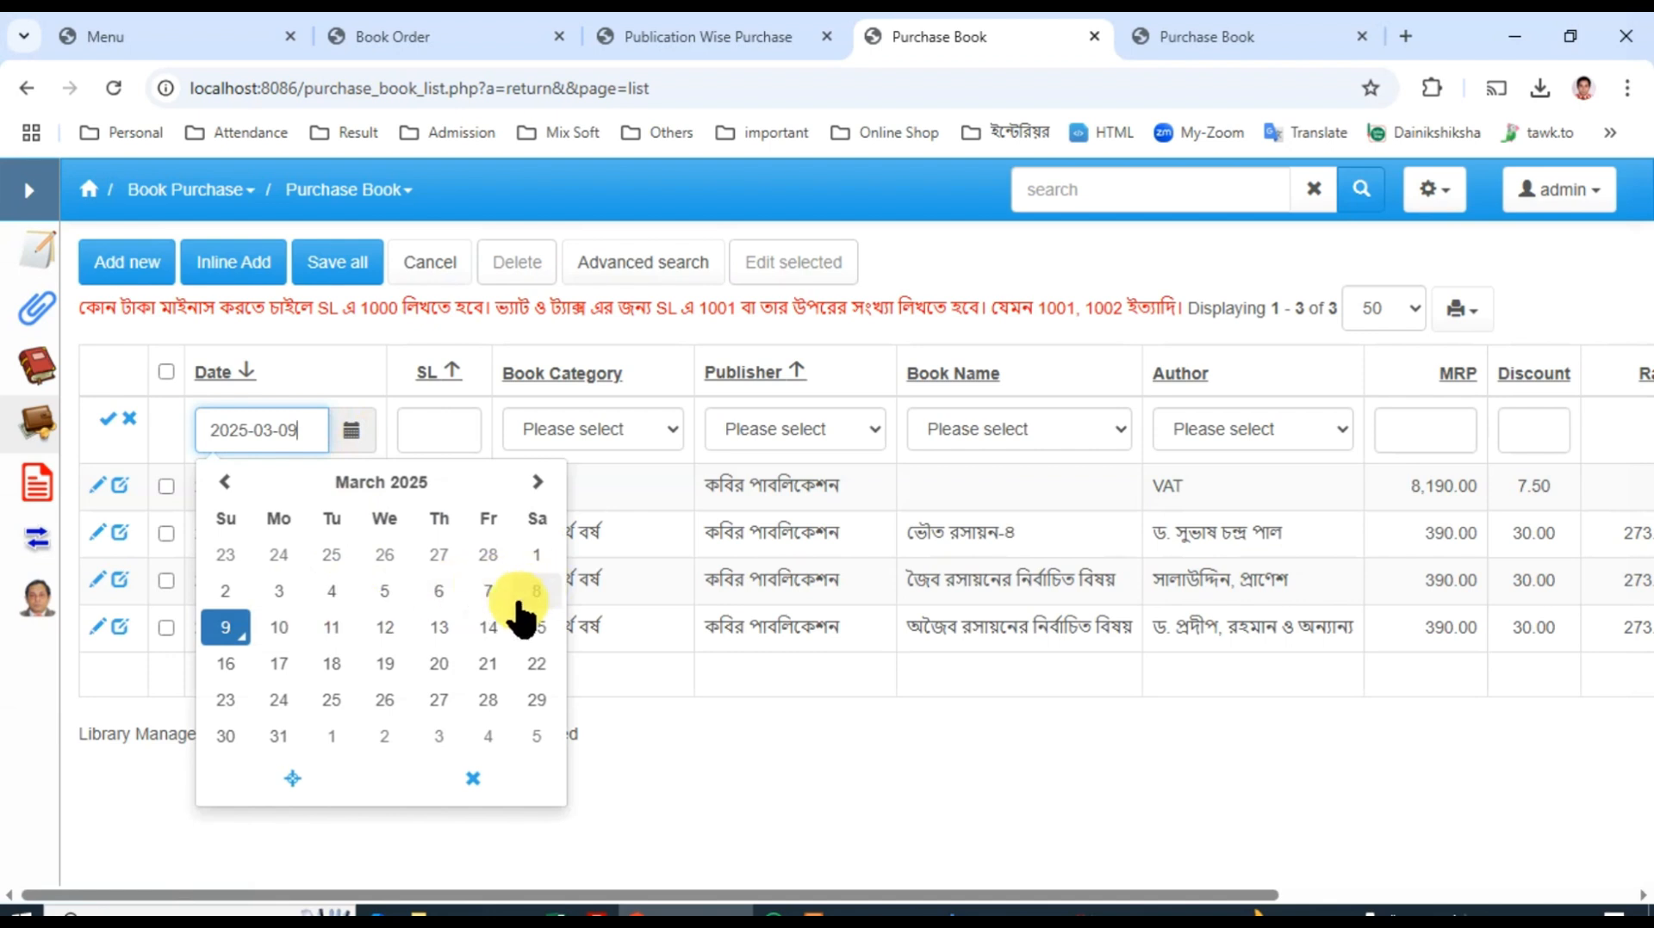
click(537, 588)
click(455, 429)
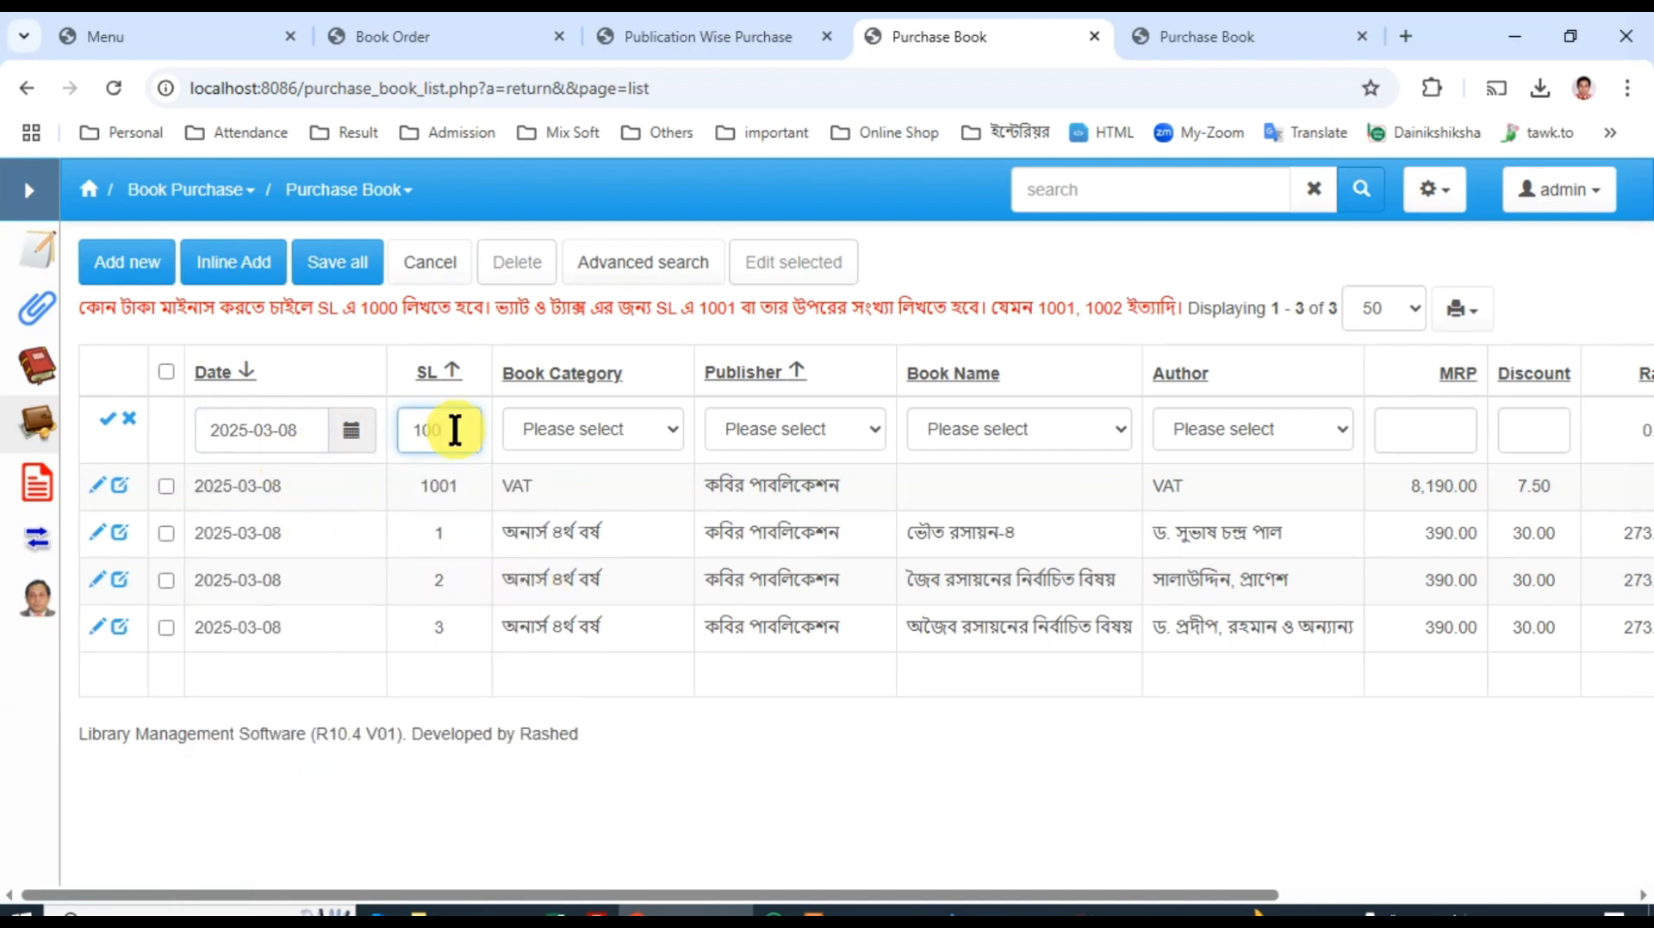
click(576, 435)
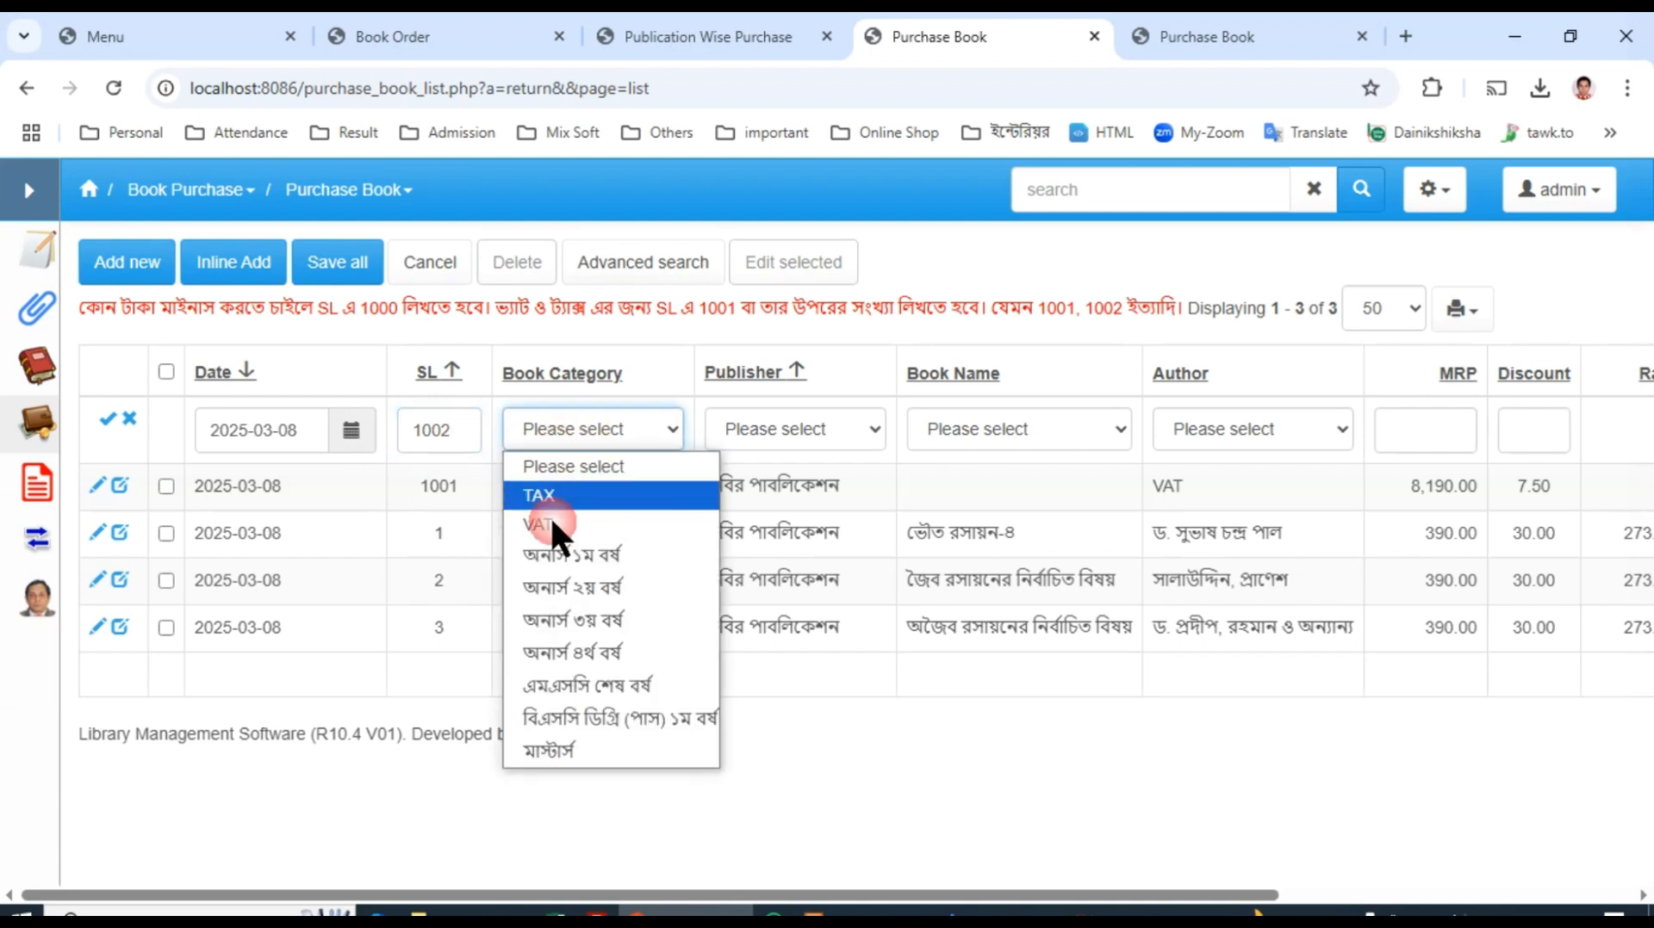
click(551, 498)
click(816, 434)
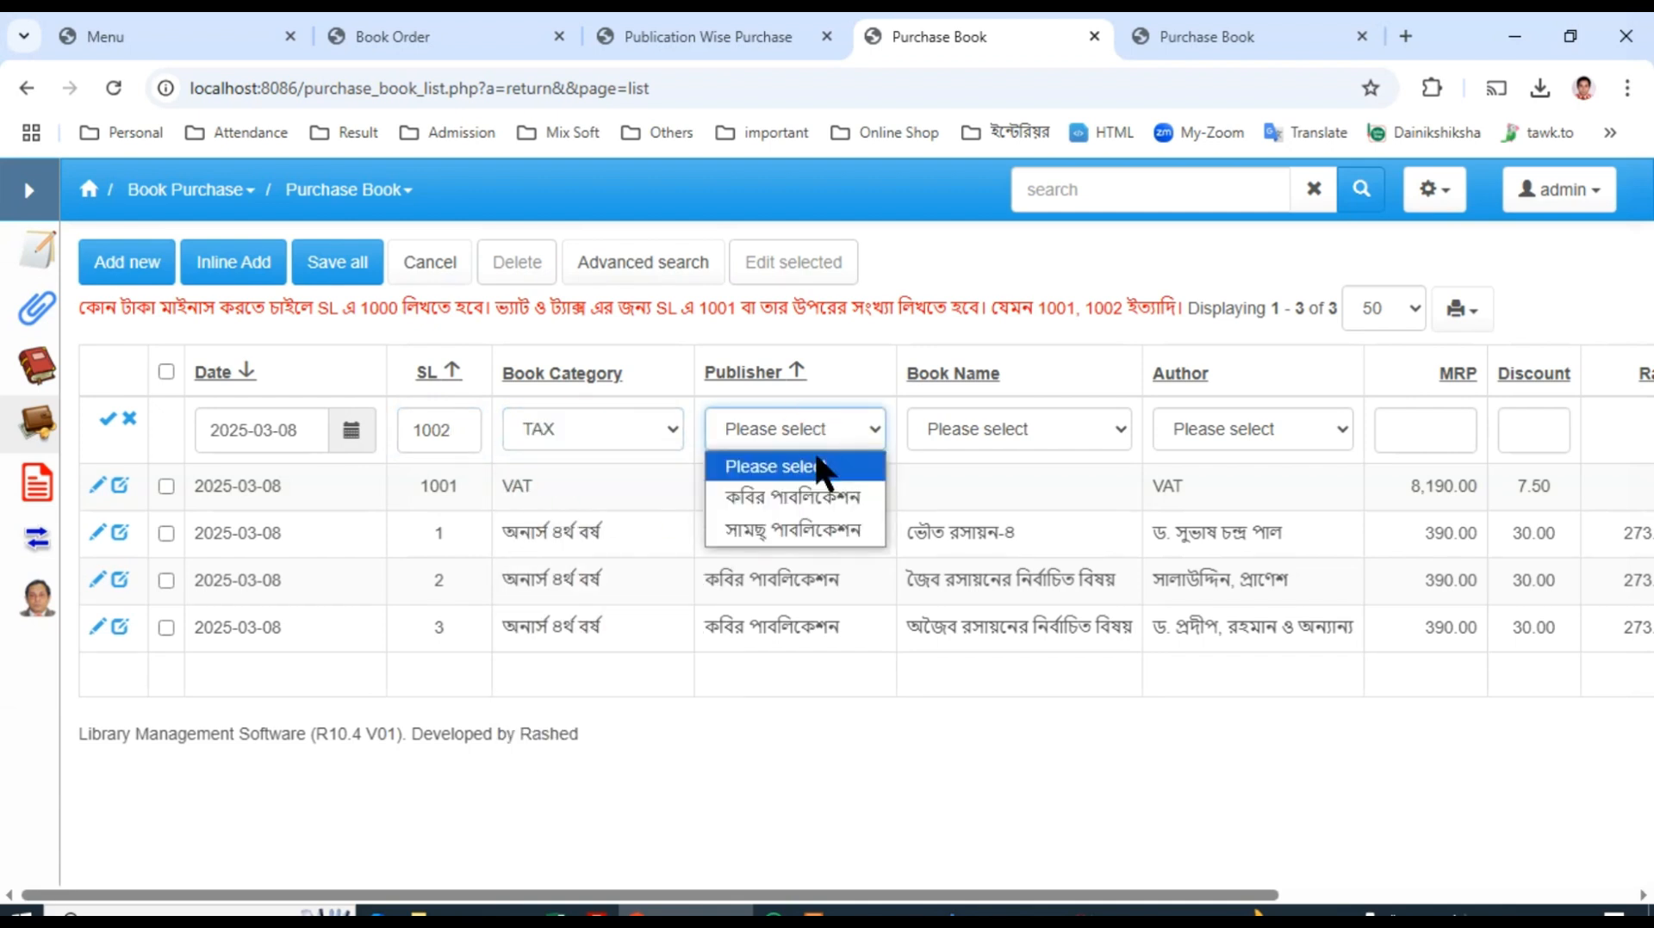
click(814, 500)
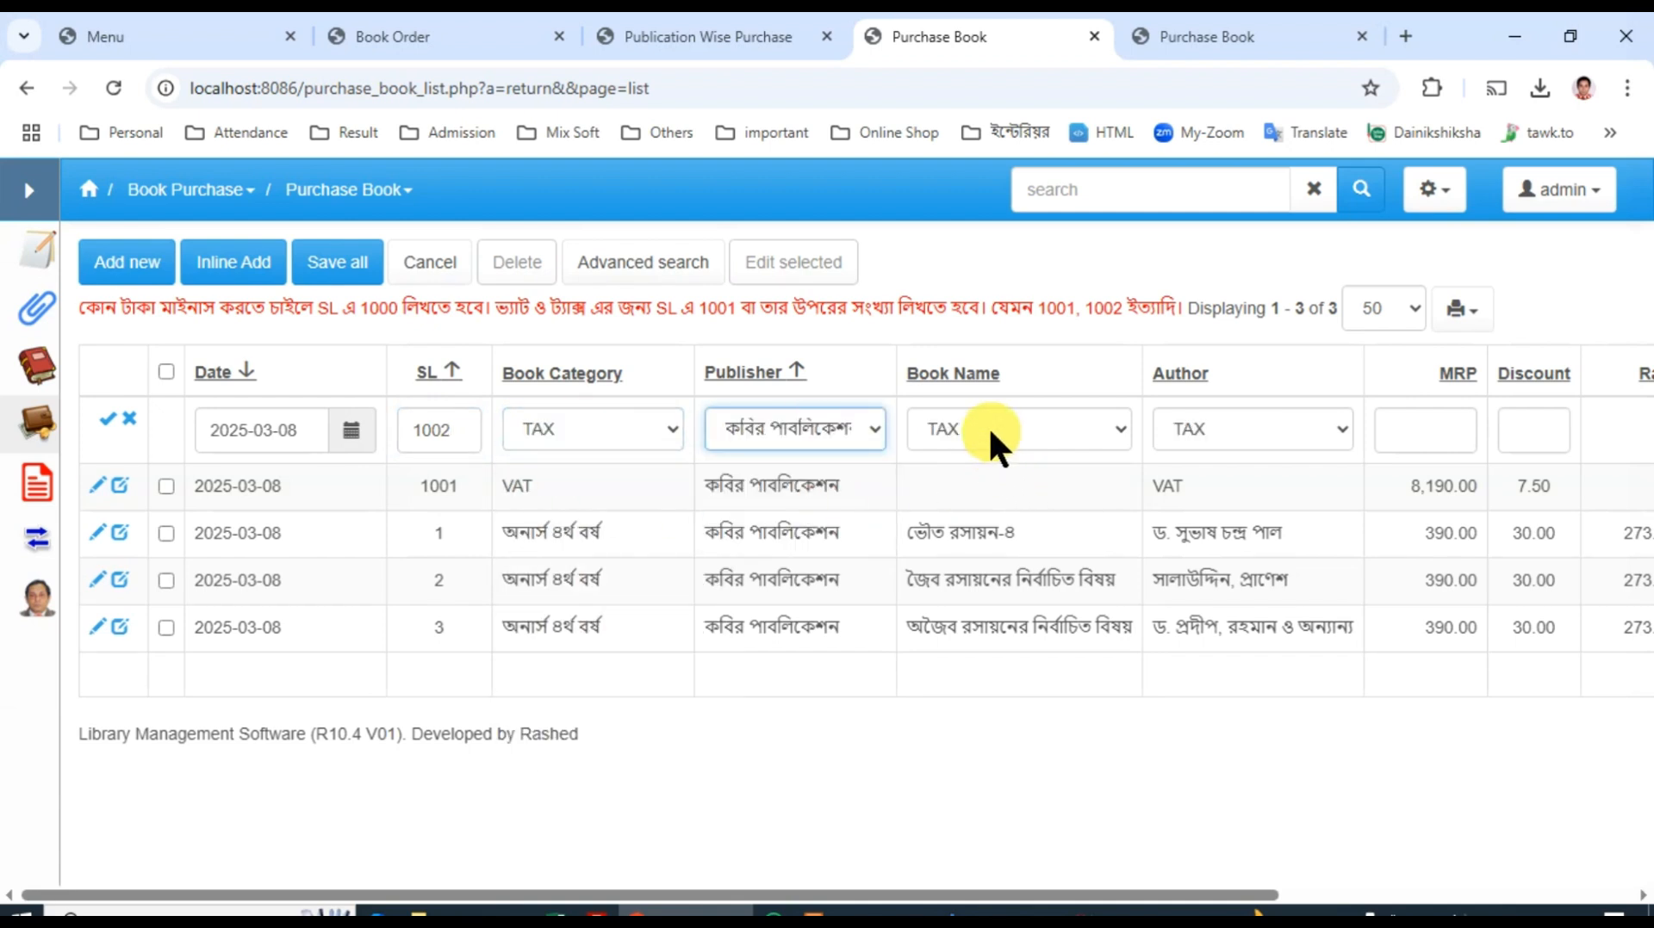
Step: Enter an MRP of 8190 and a discount of 5 for the TAX record, and save it
click(1423, 428)
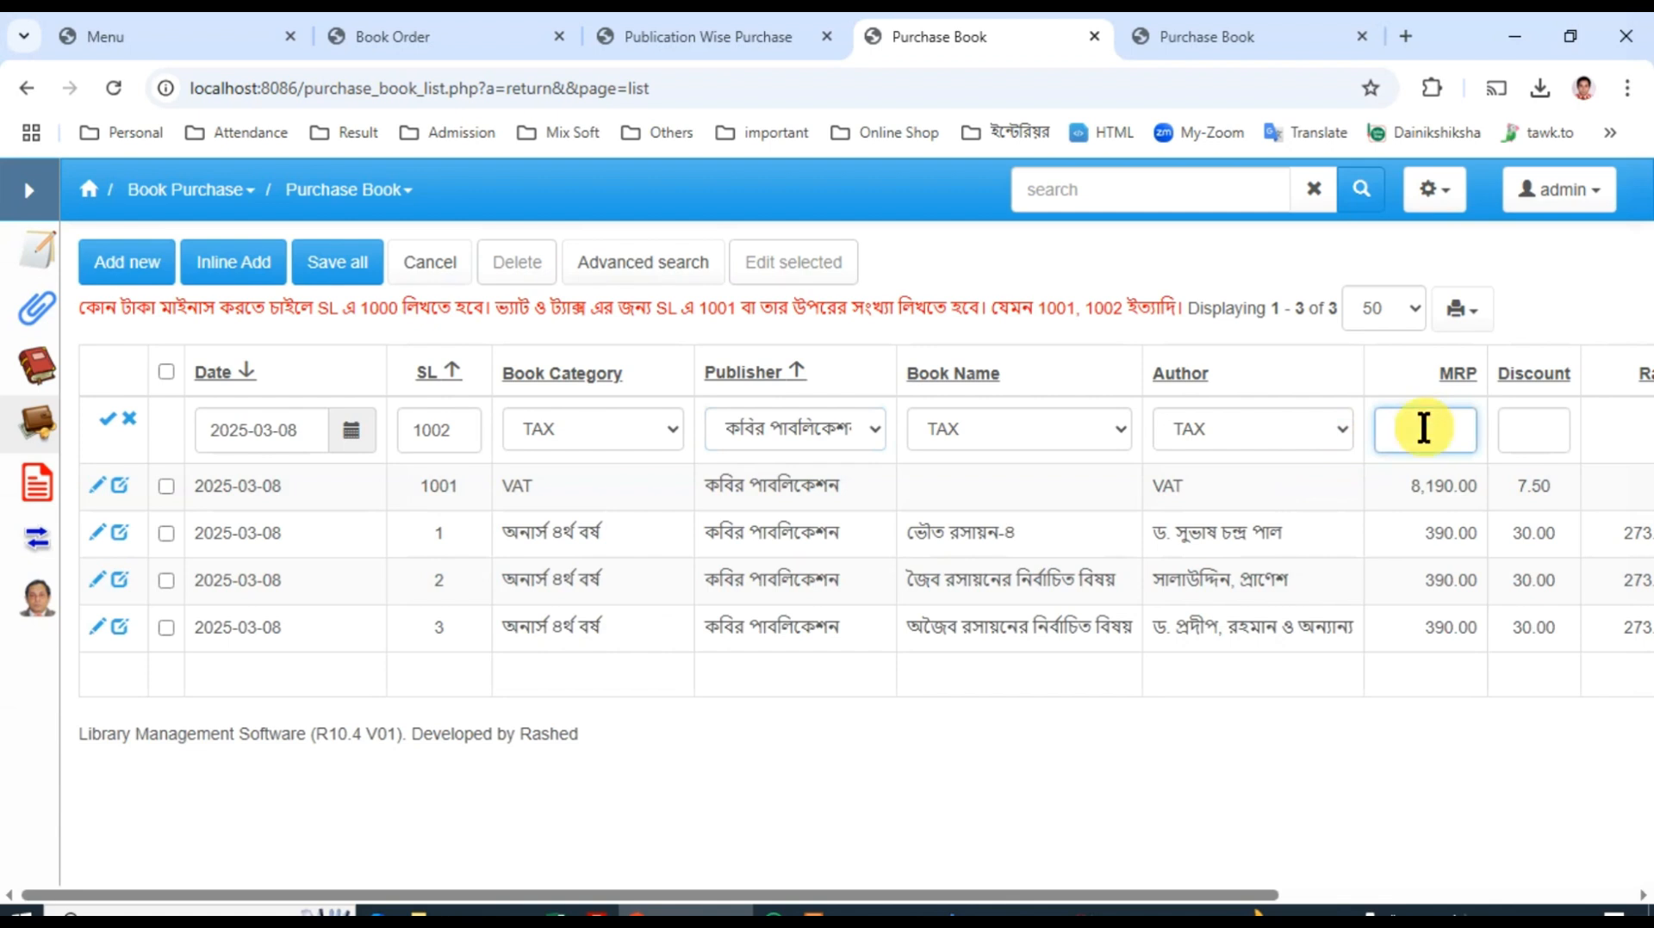
text(8190)
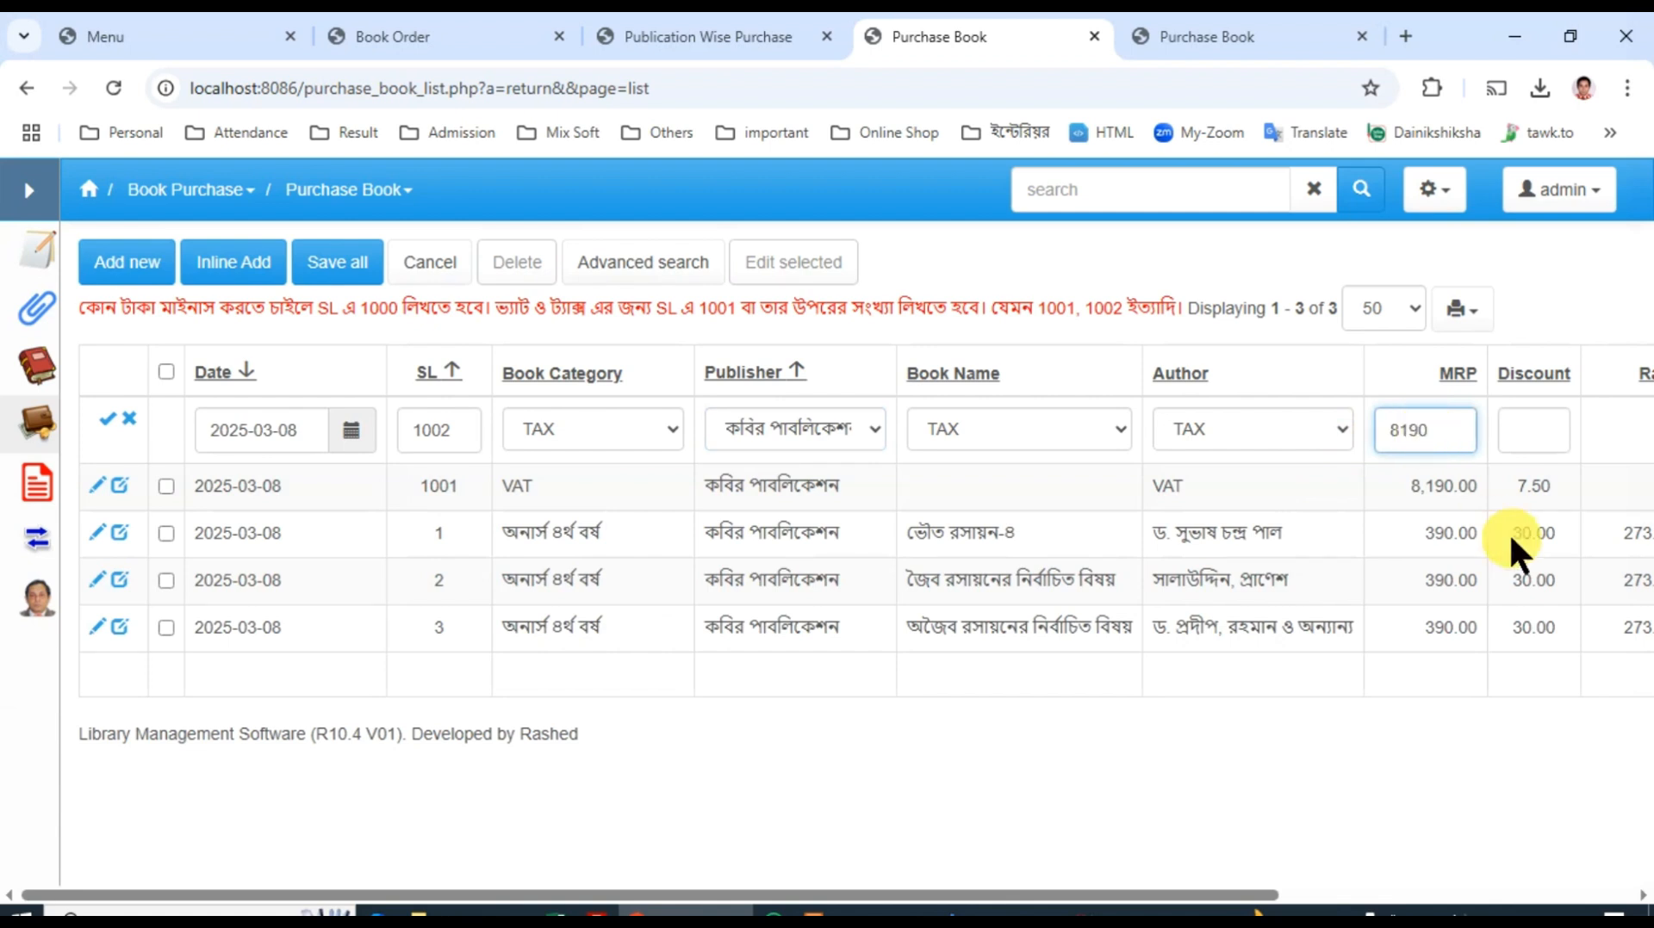
click(1537, 425)
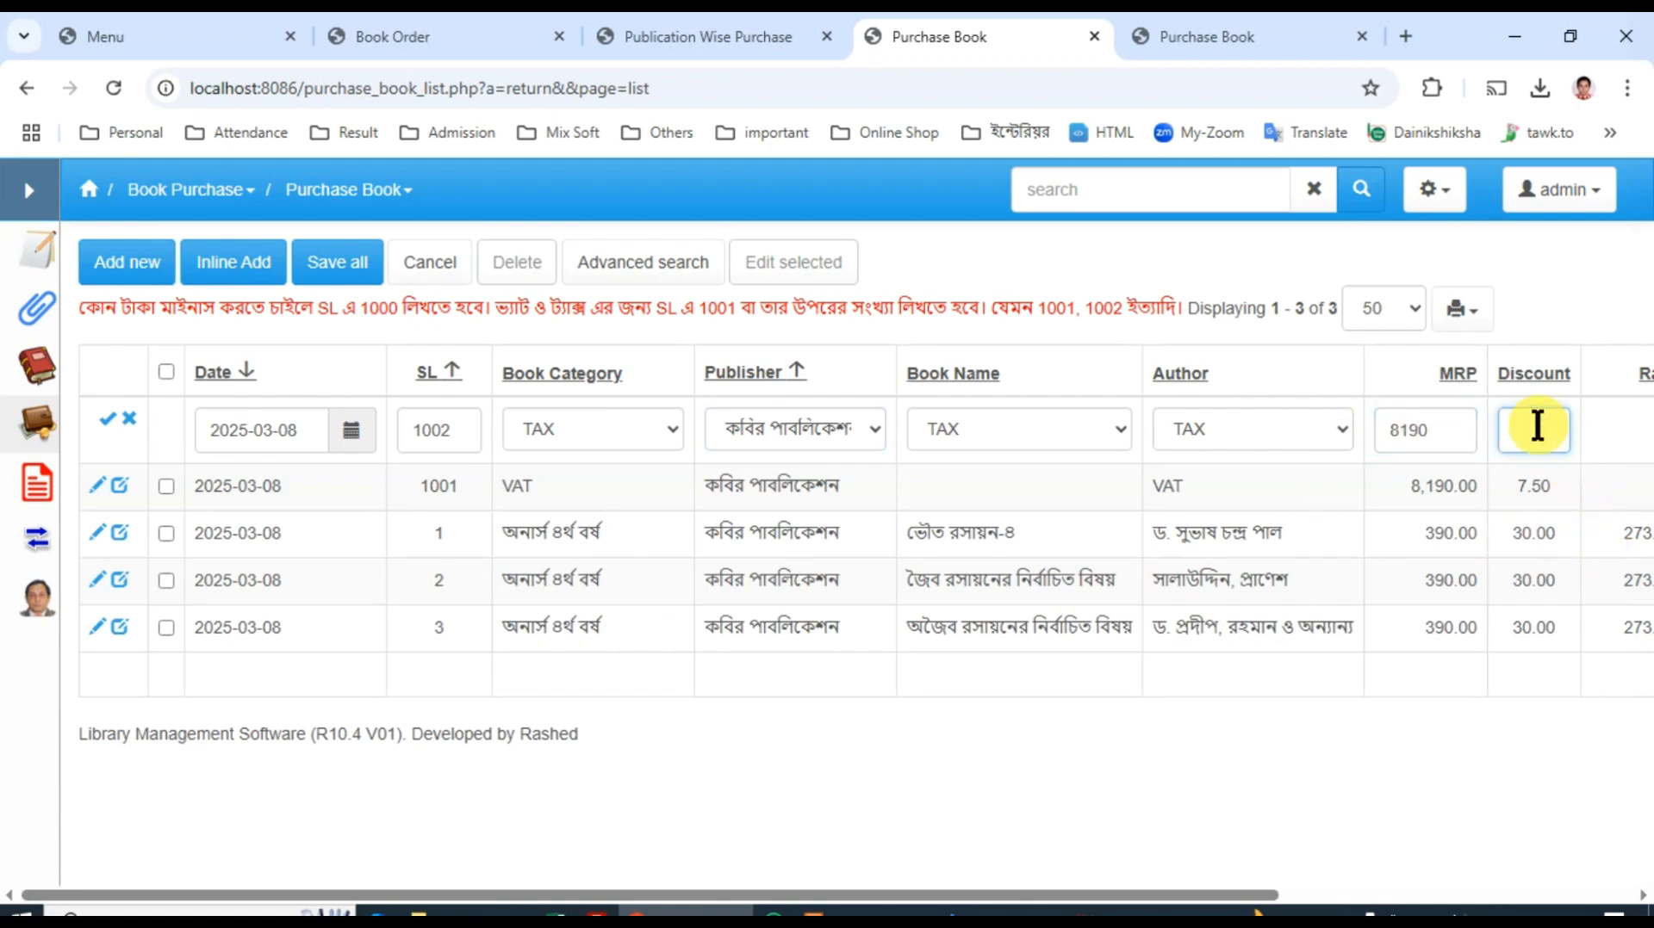
text(5)
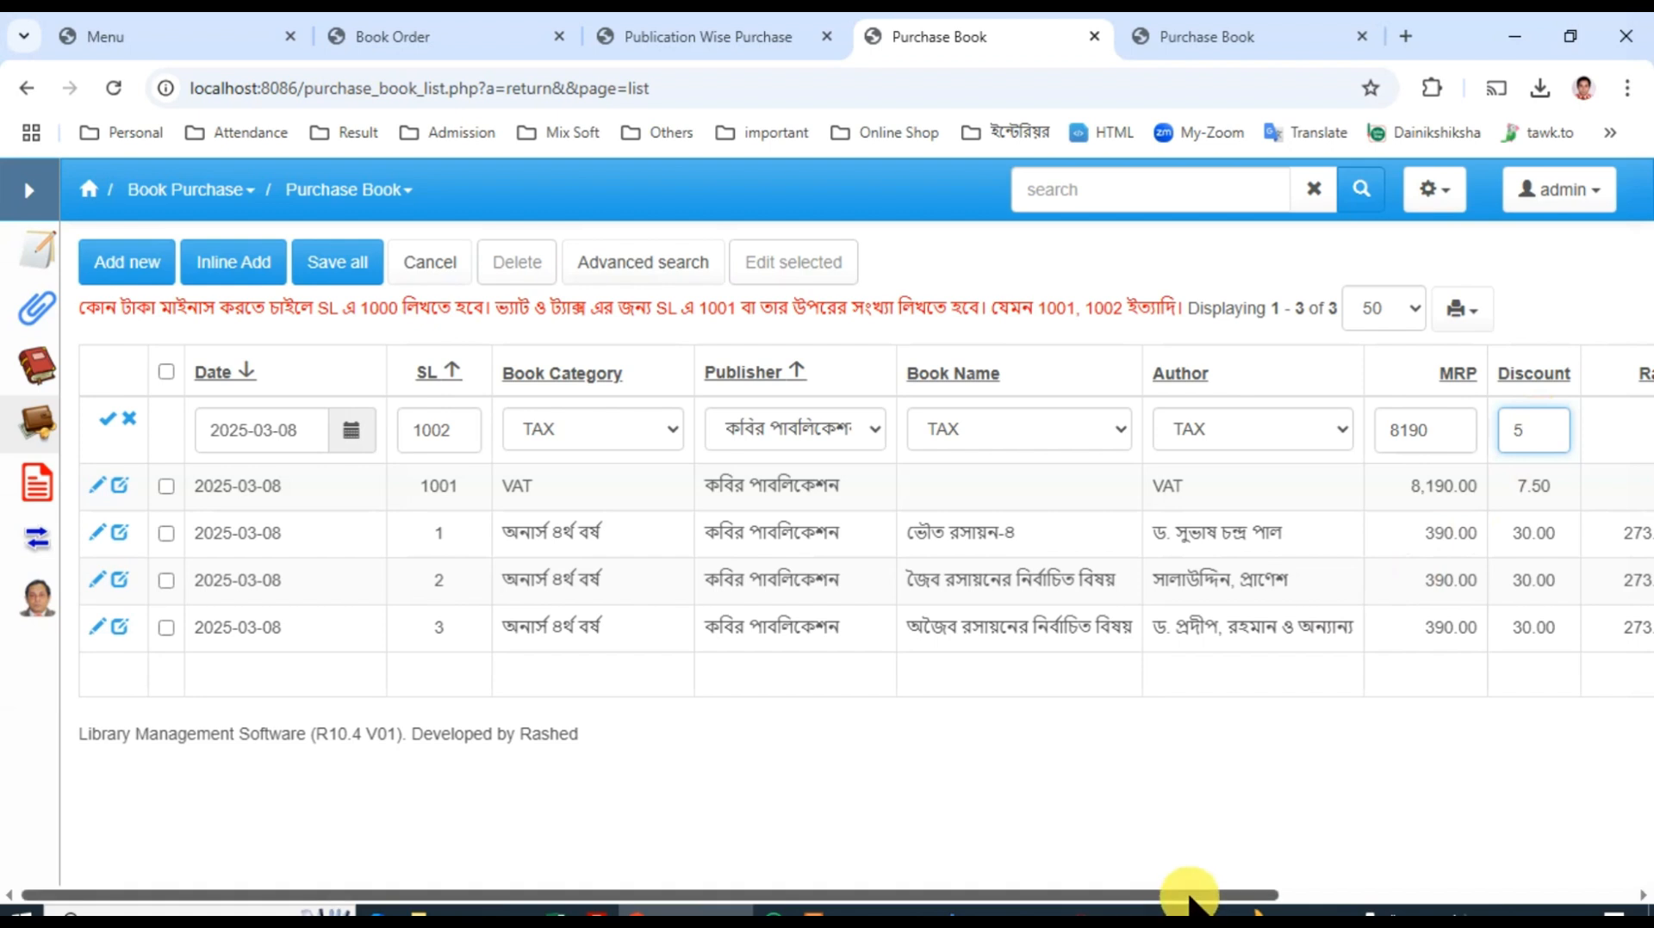
drag(1189, 896, 1494, 900)
click(1484, 445)
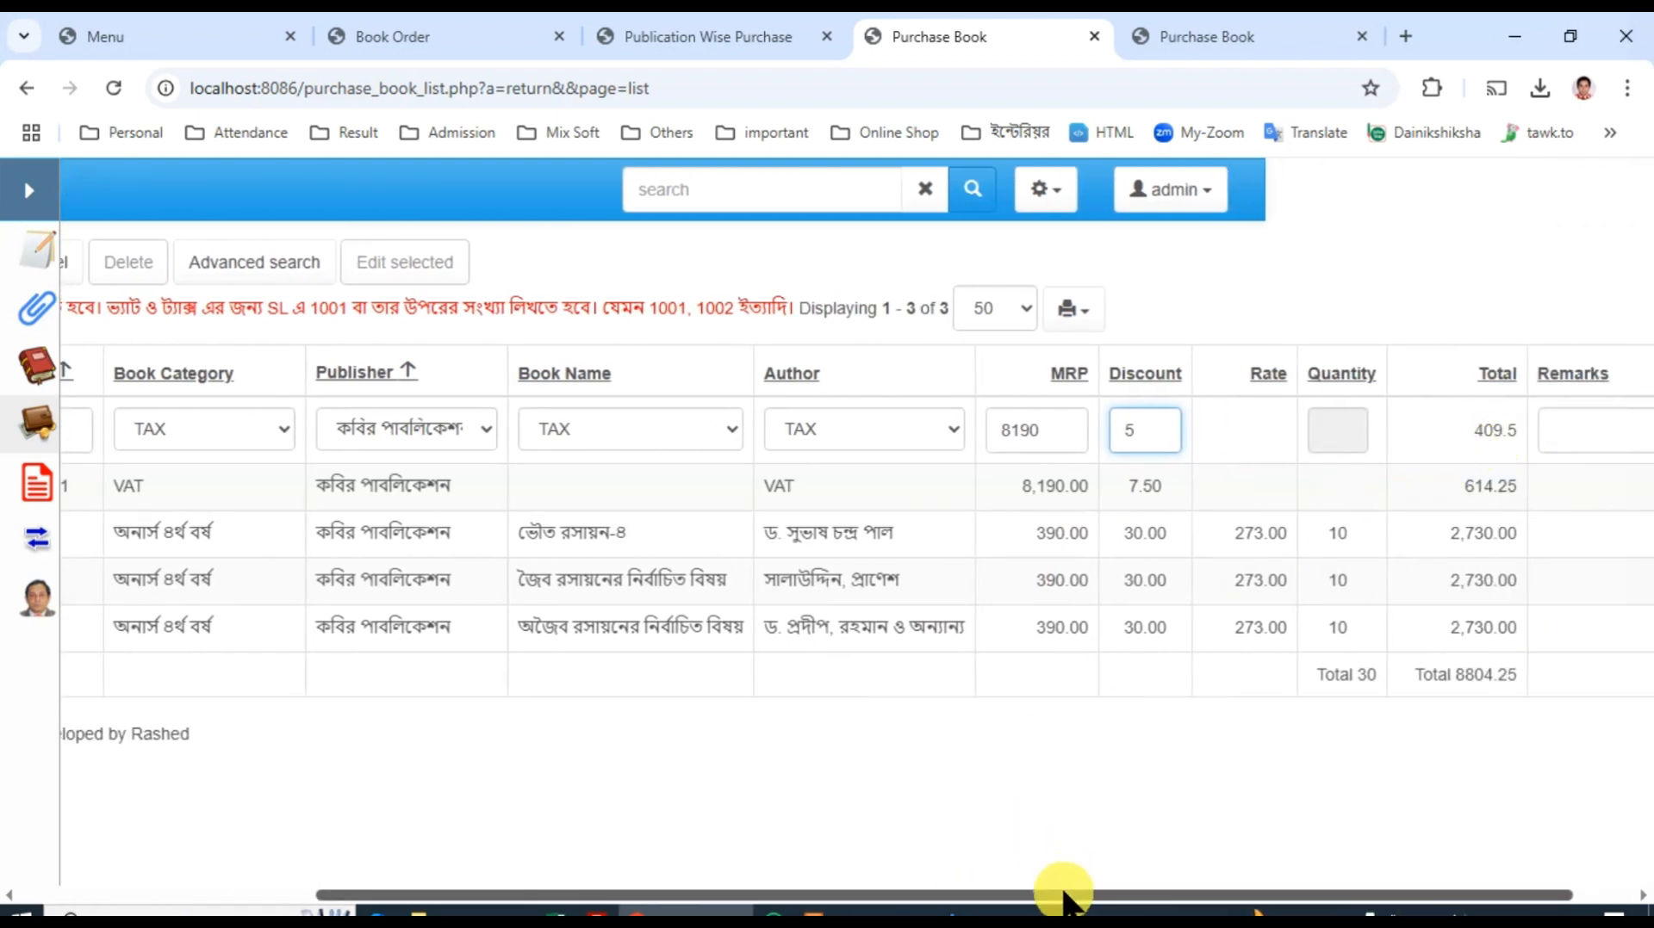
drag(1063, 896, 483, 900)
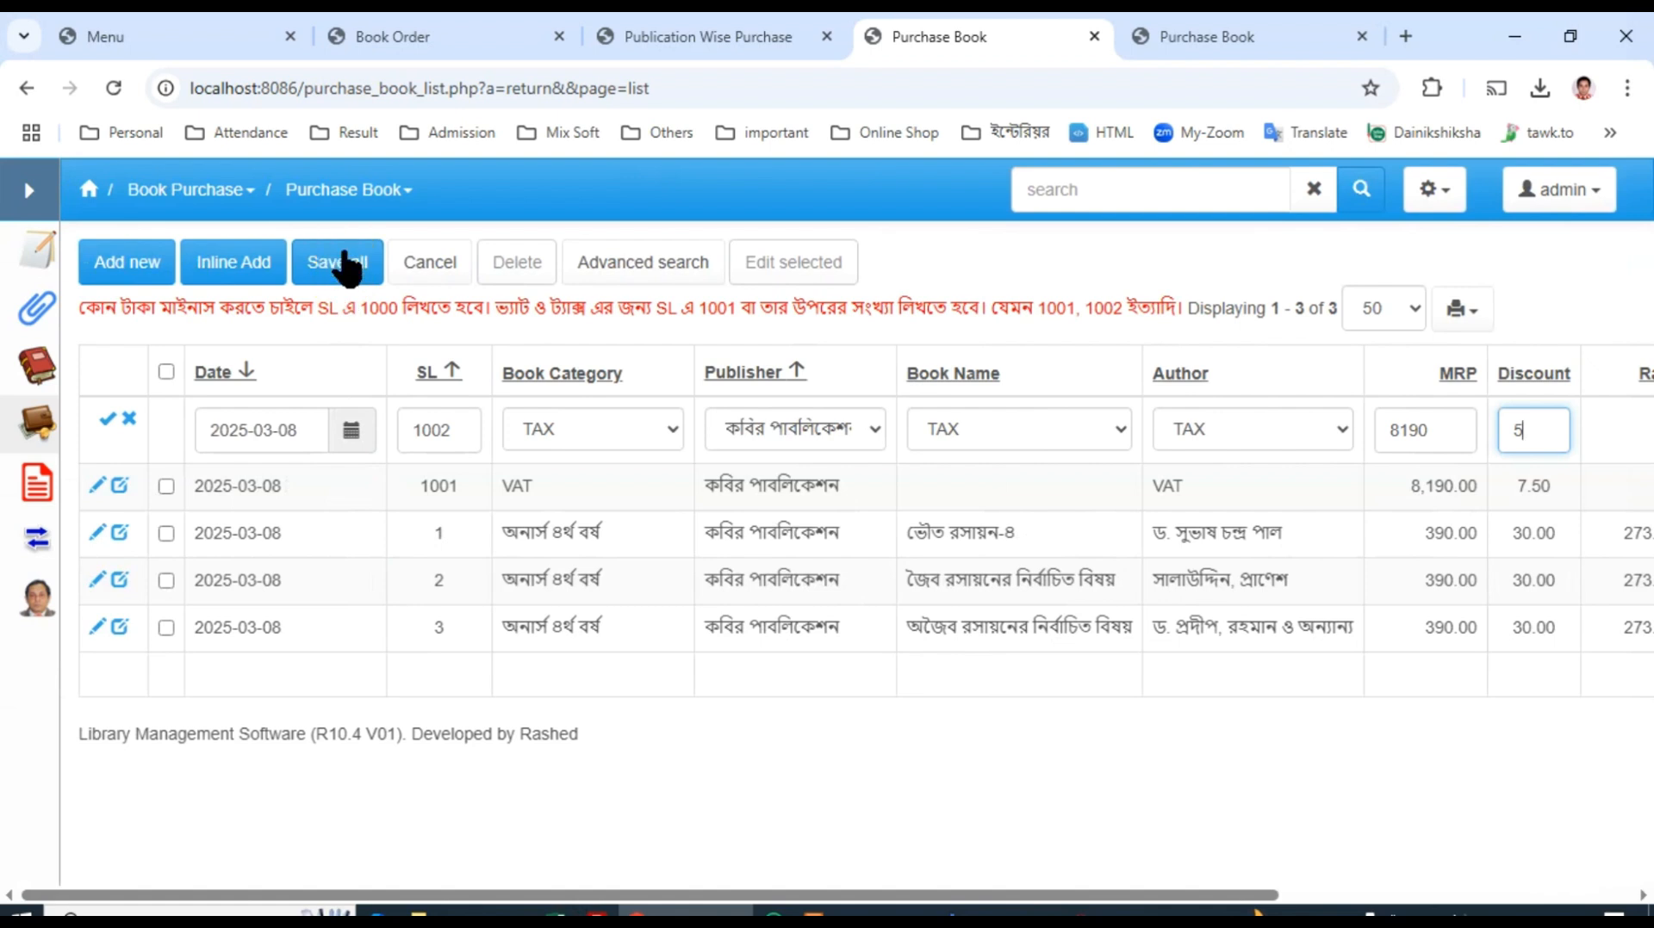
click(351, 269)
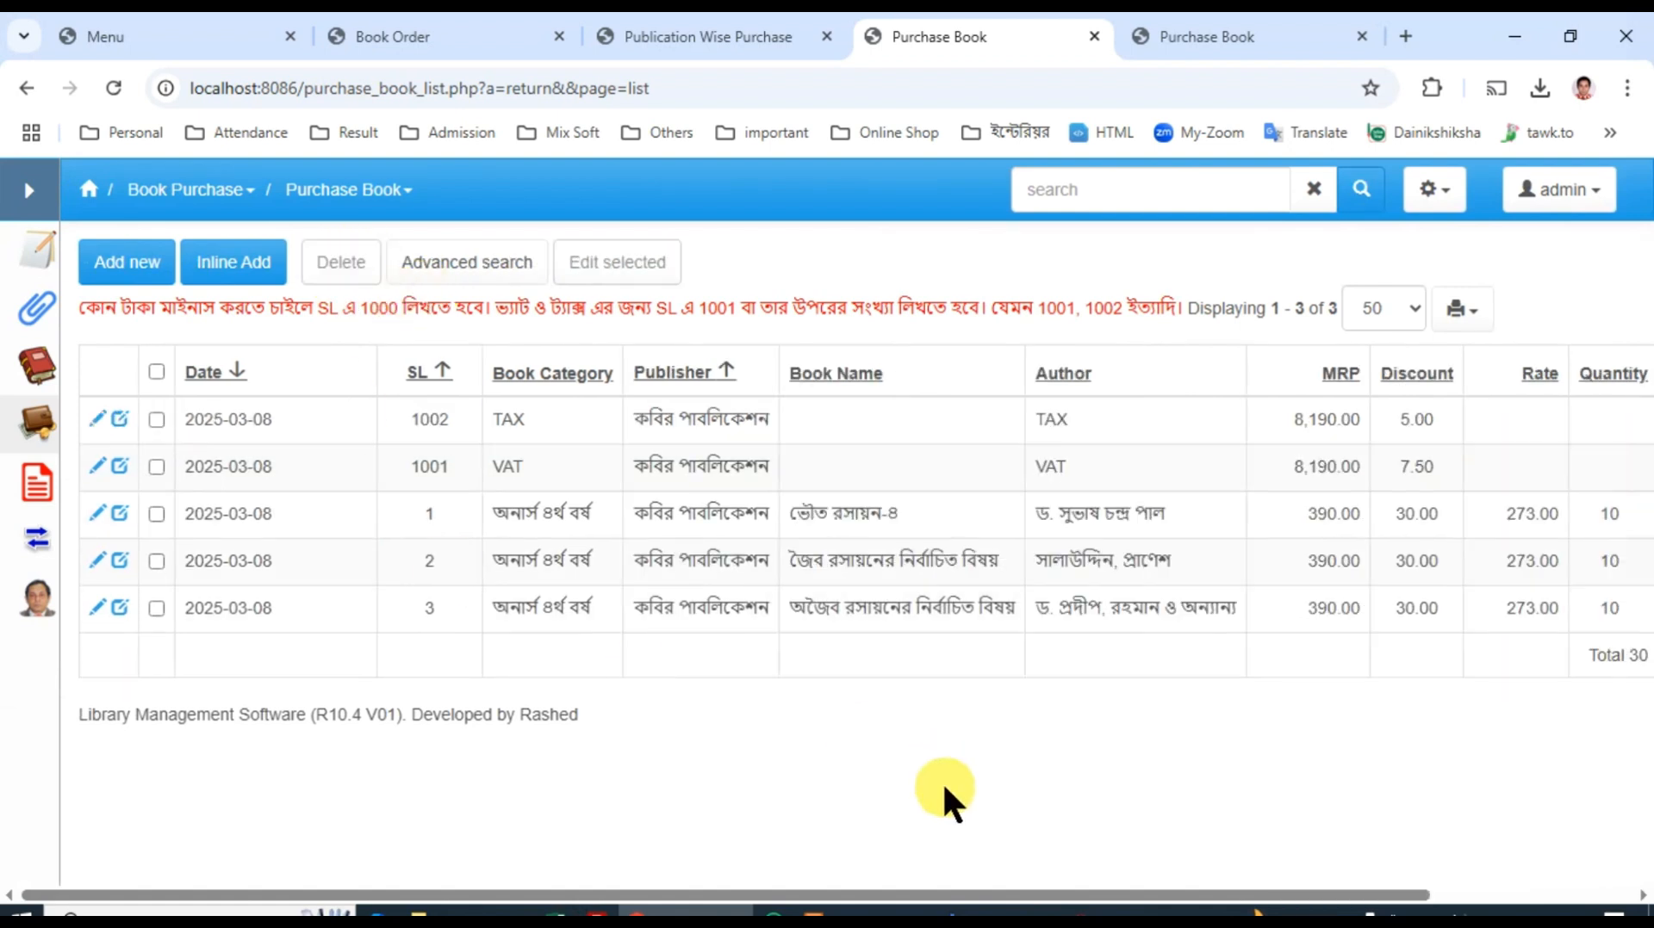
Step: Reload the purchase records and refresh their printable view to check the VAT and TAX rows and the grand total
drag(950, 894, 1348, 896)
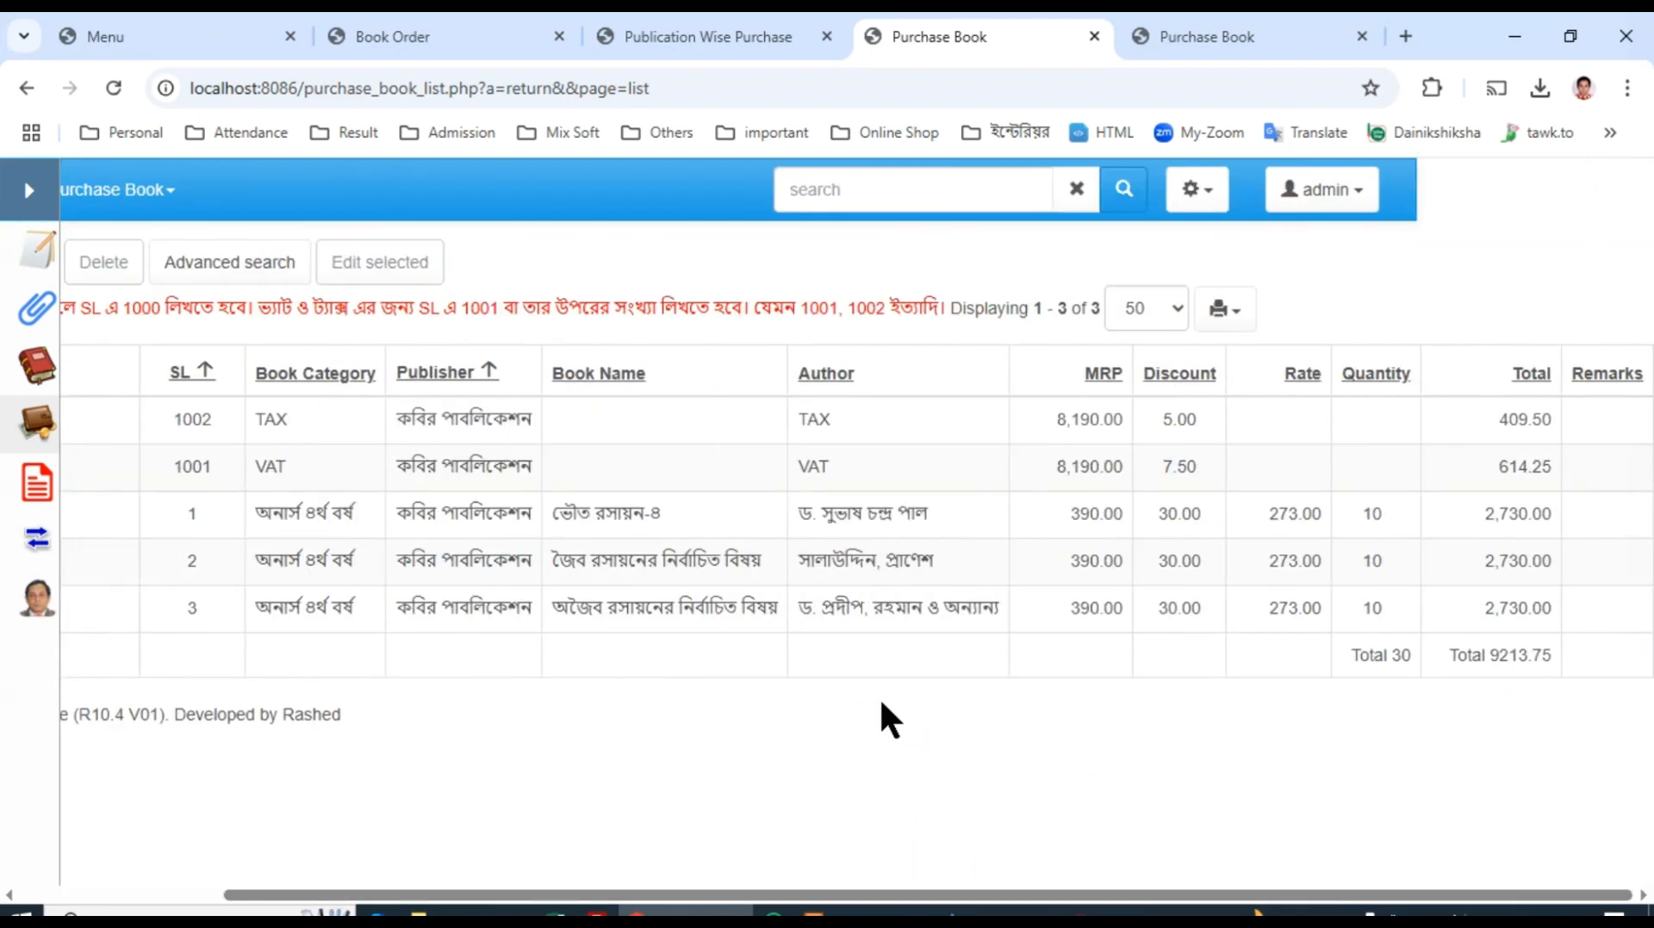
click(95, 82)
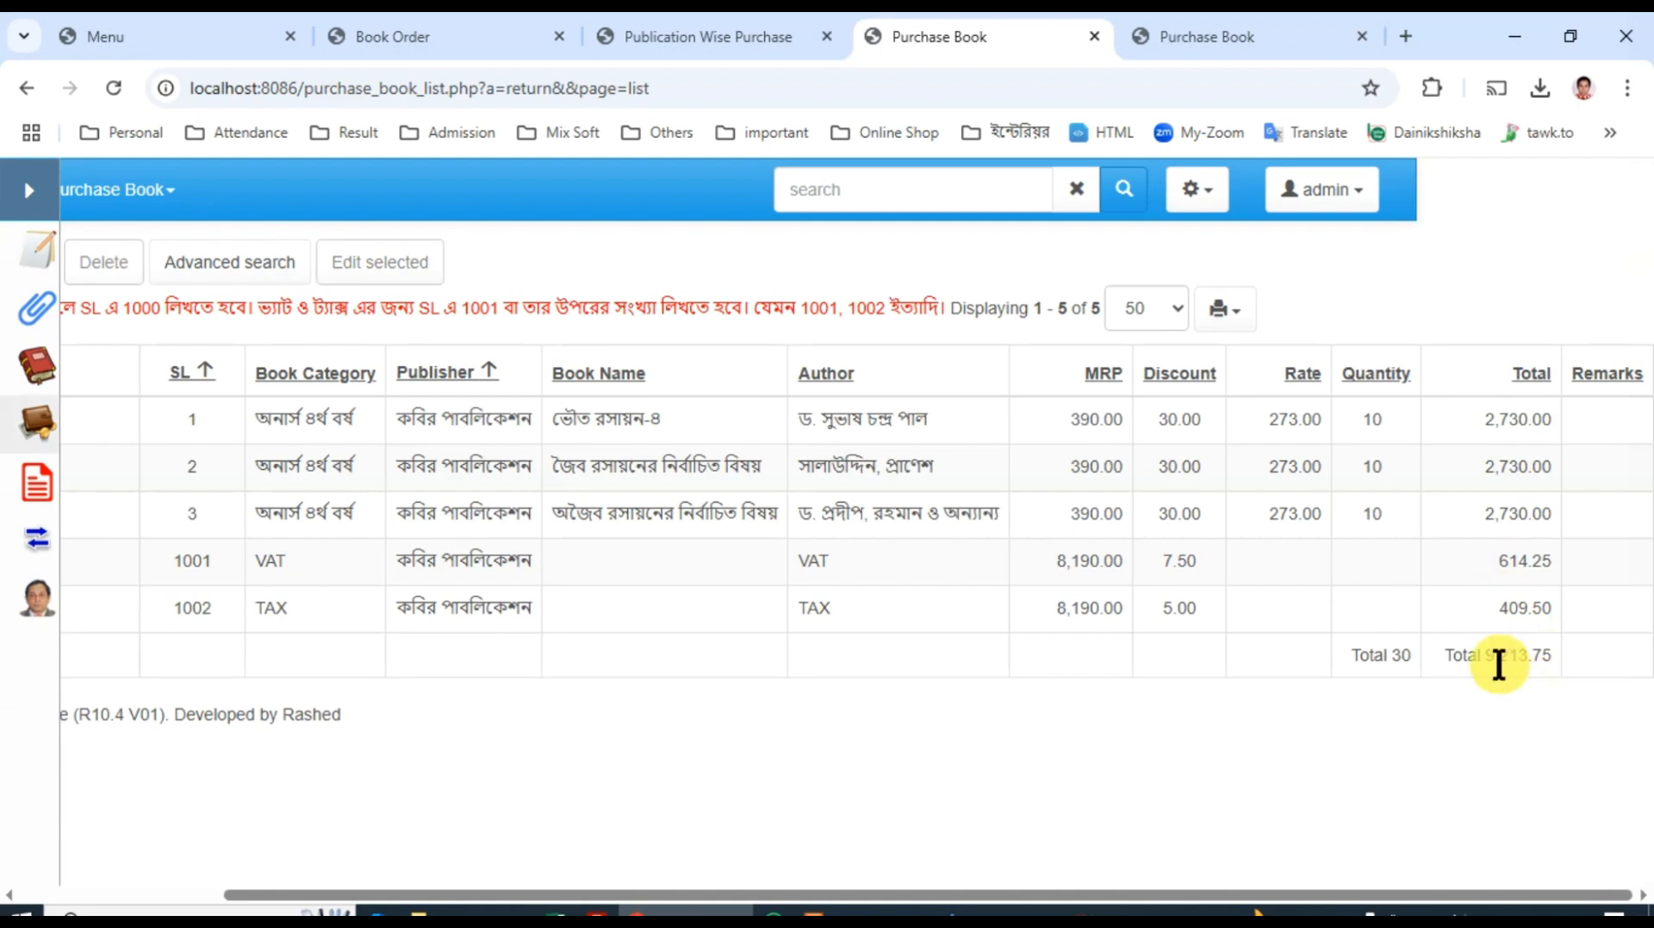
click(1219, 311)
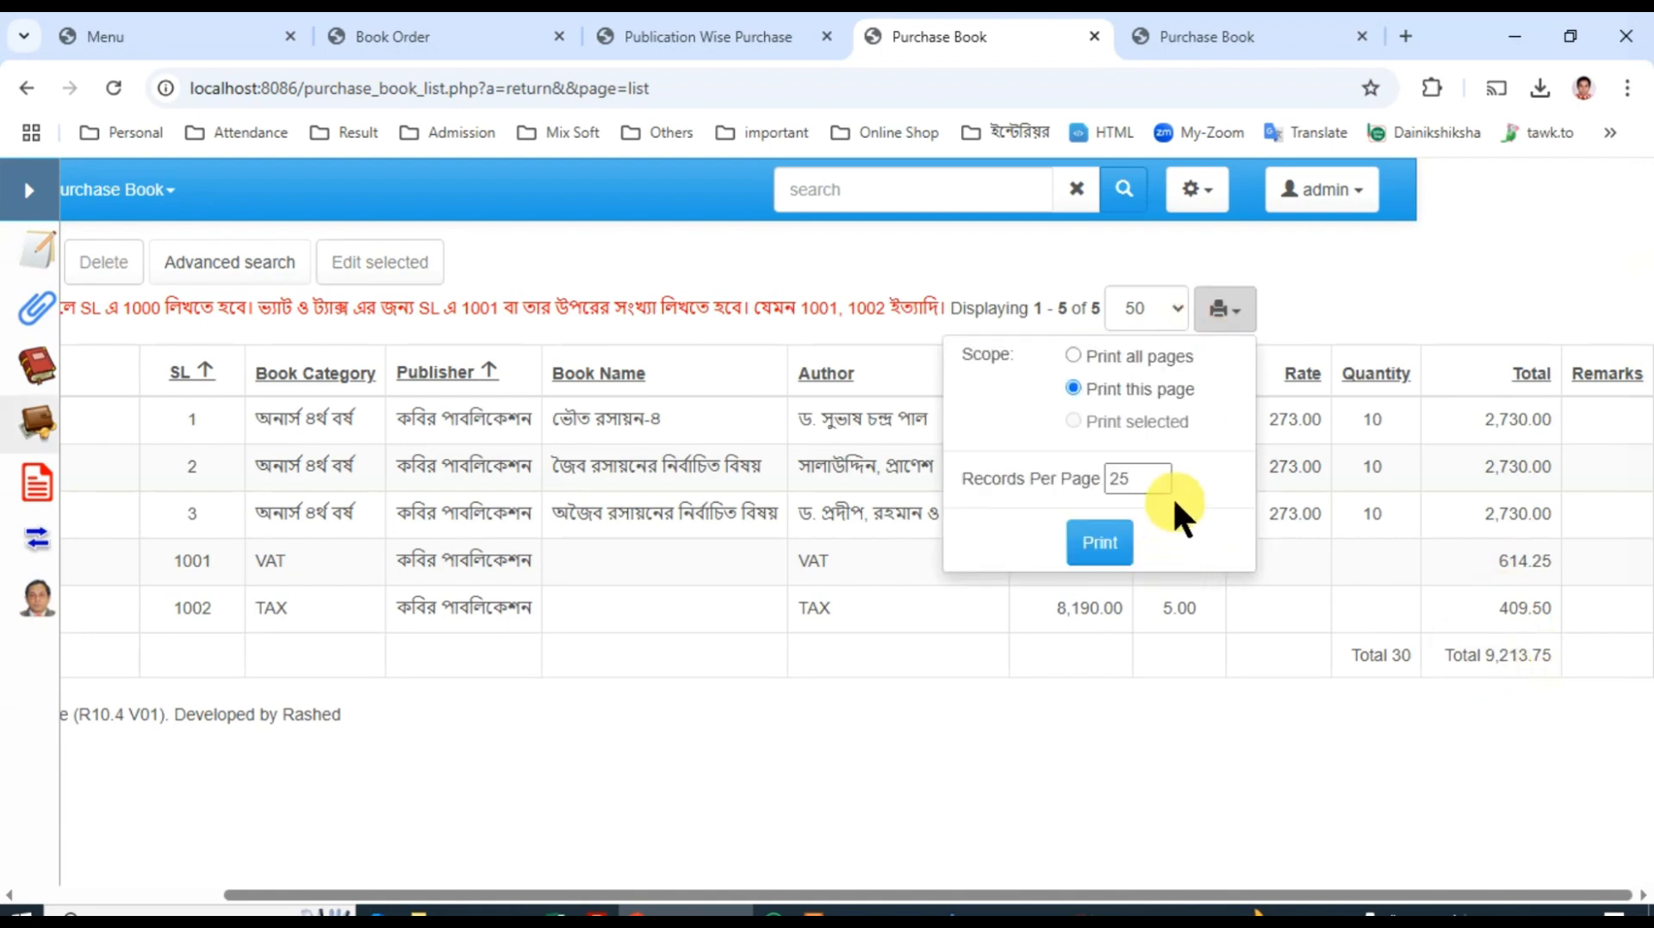
click(1099, 543)
click(1210, 39)
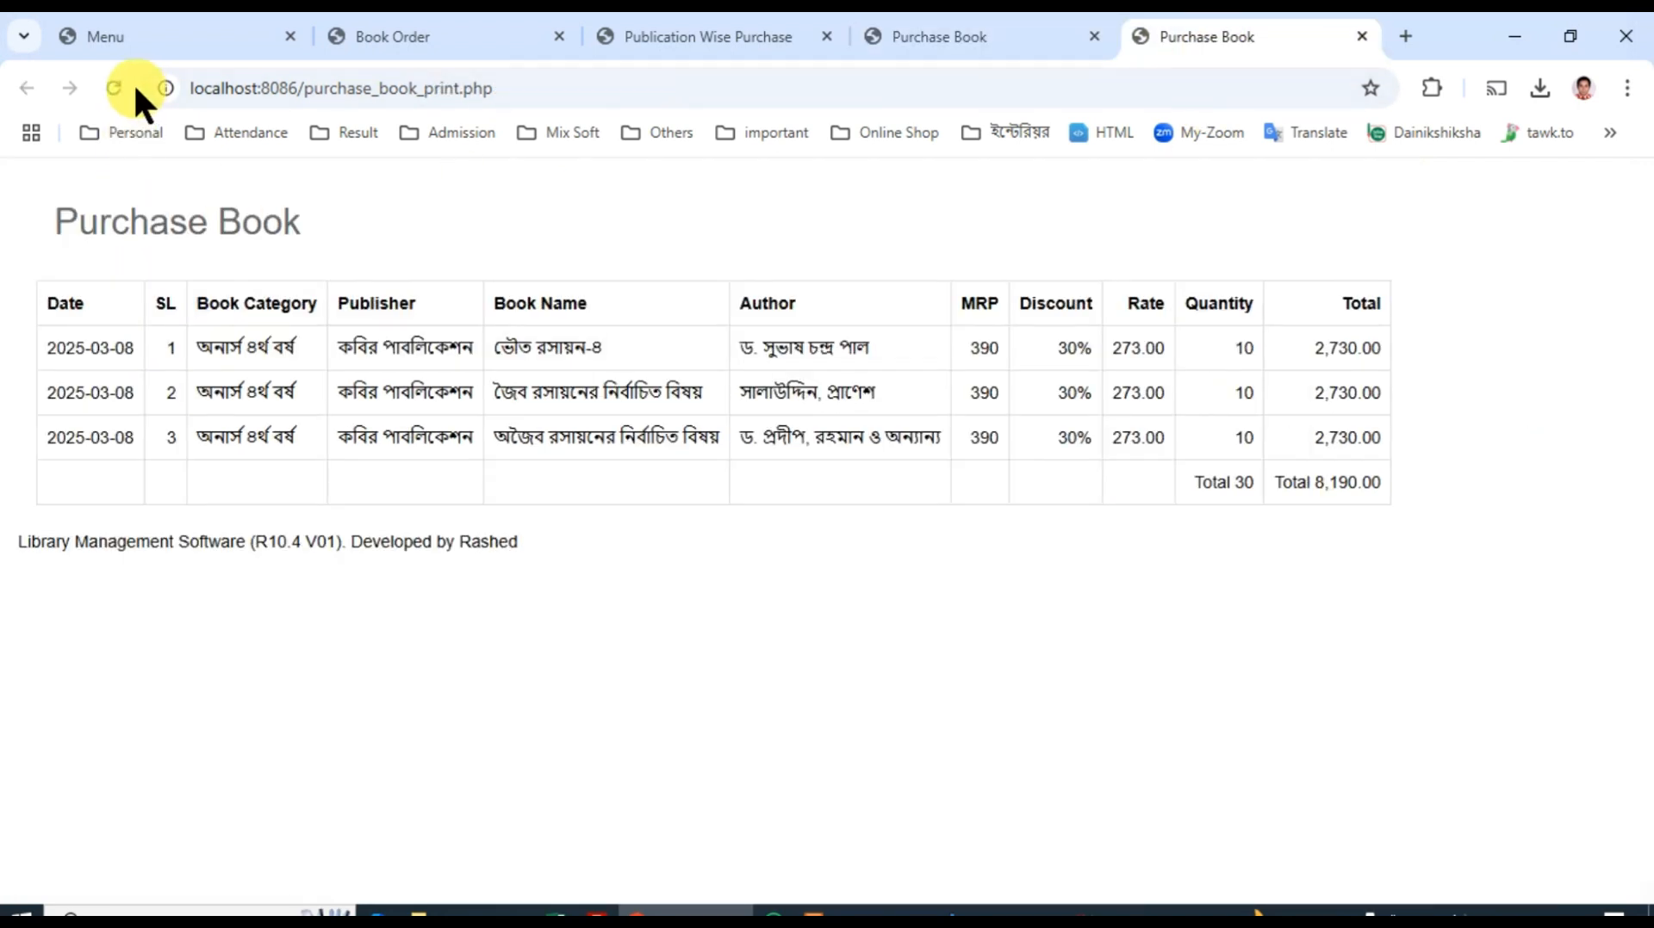
key(F5)
click(892, 293)
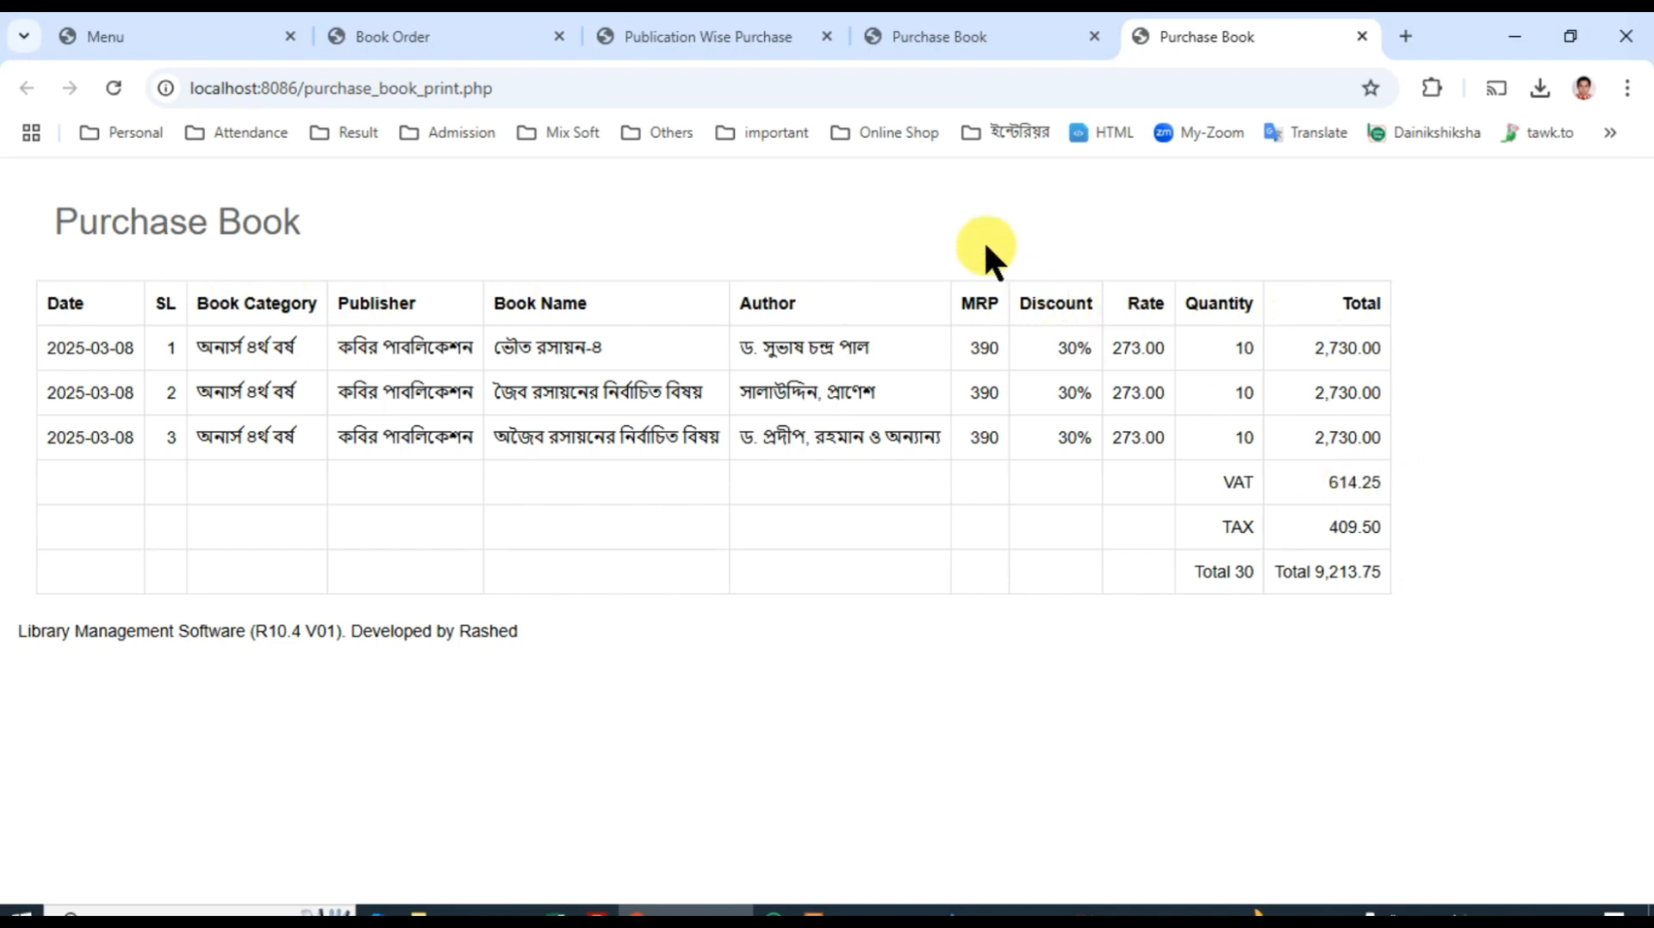
Step: Leave the print view and list the available Book Purchase Report types from the main navigation
click(912, 35)
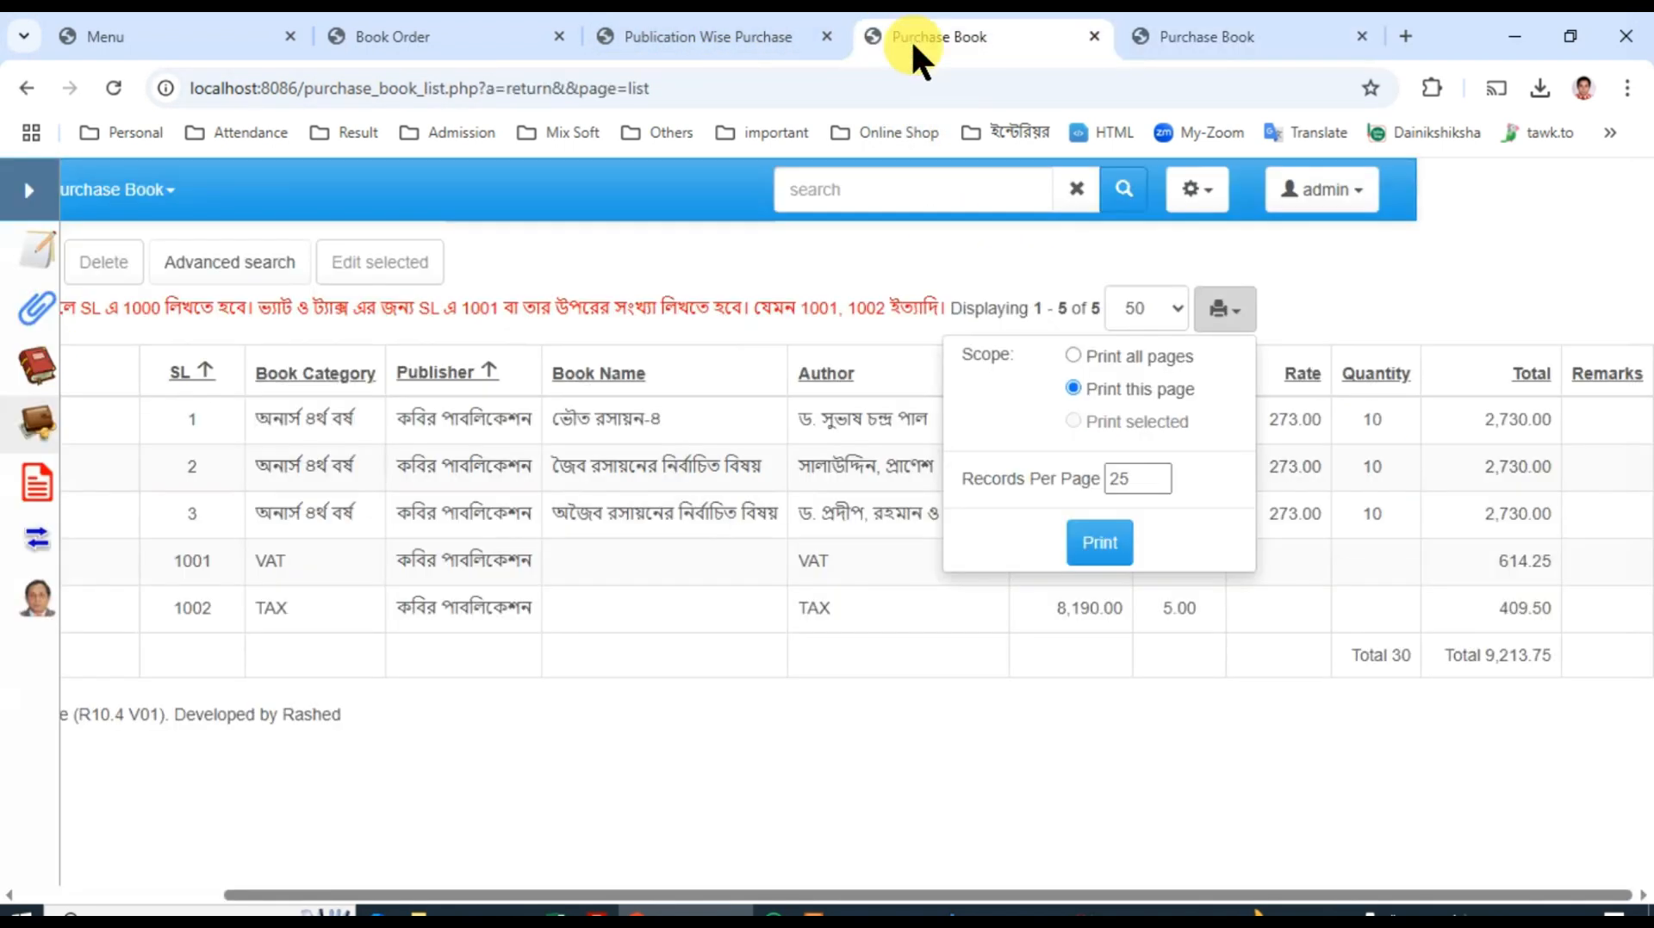
click(29, 190)
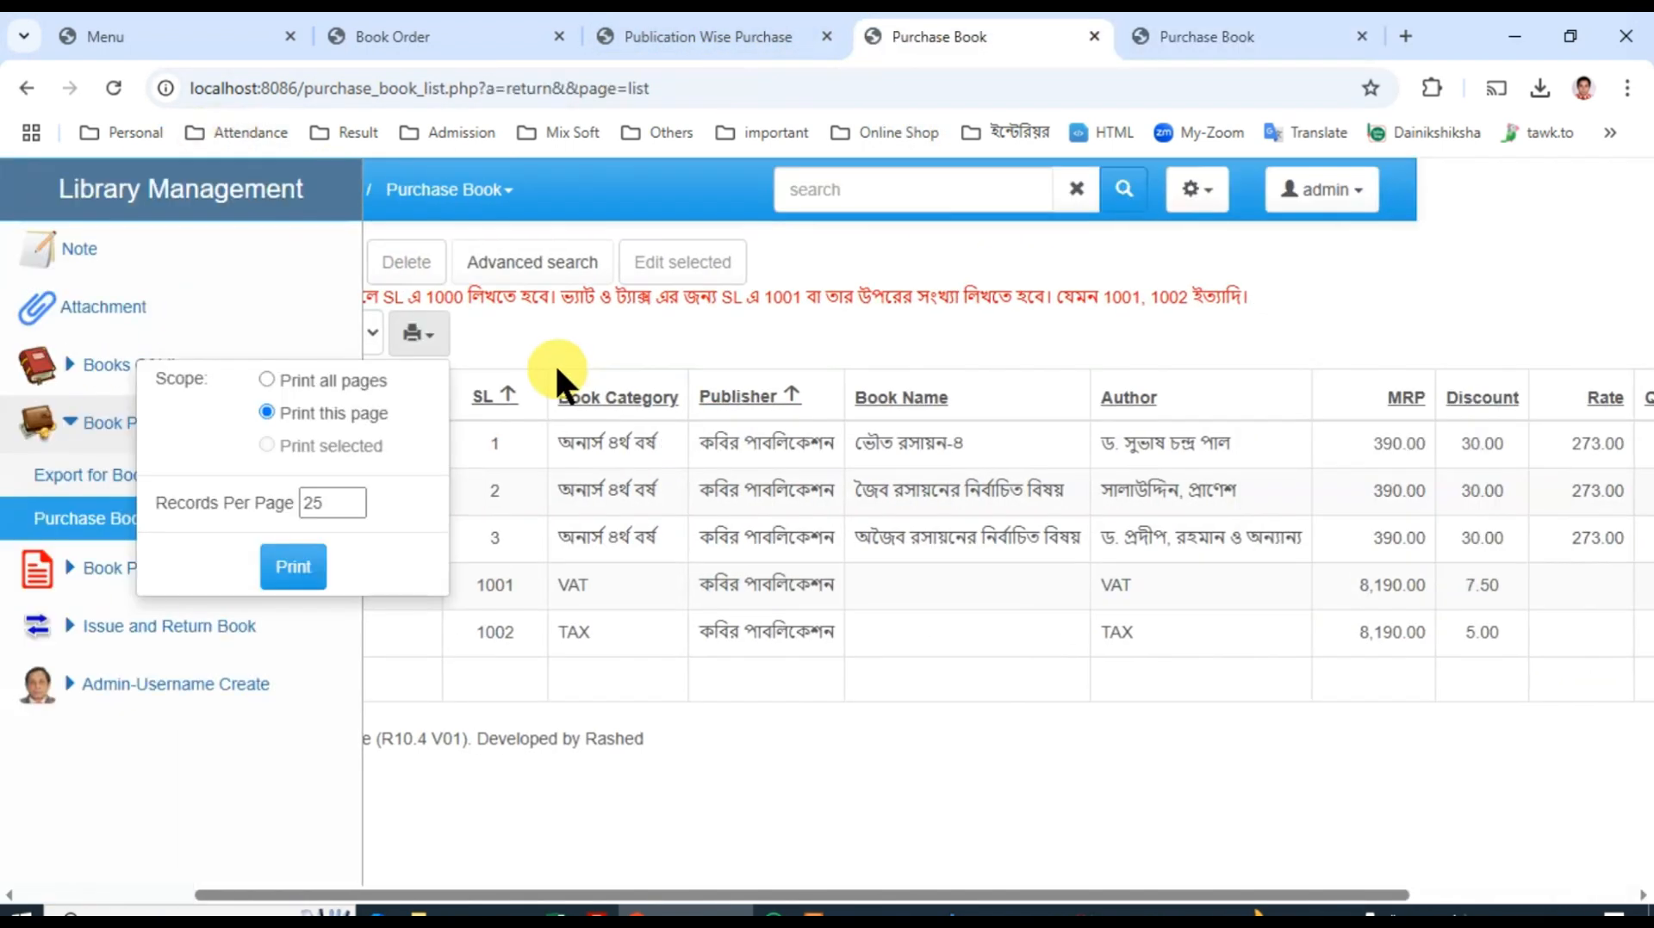
click(746, 332)
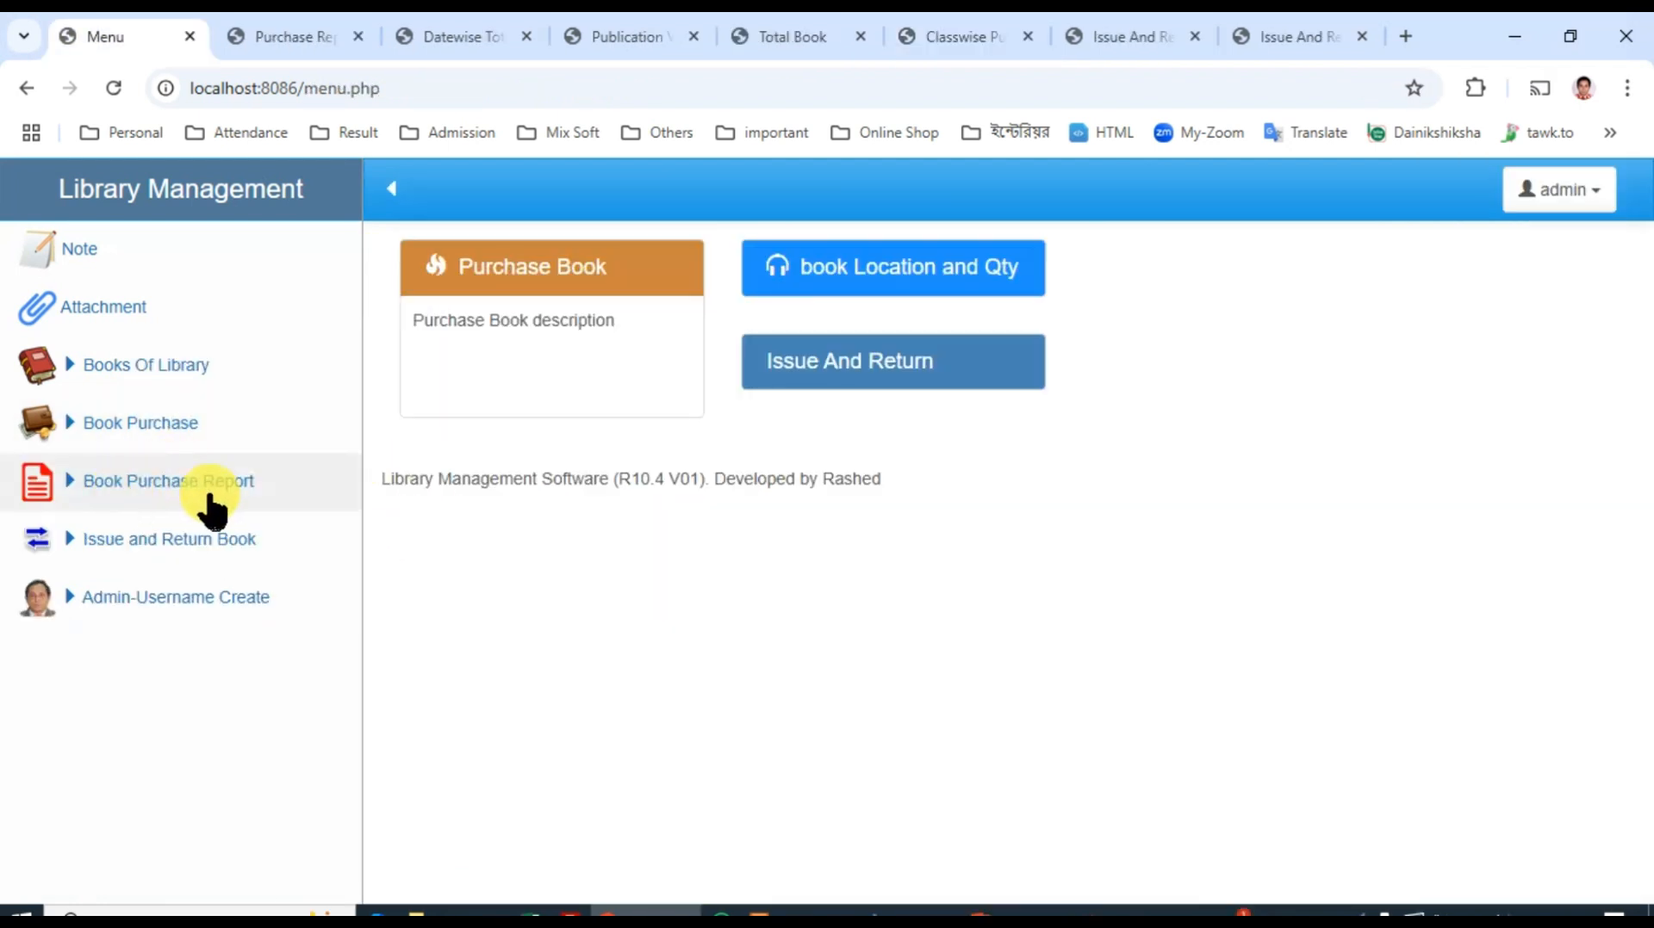
click(145, 480)
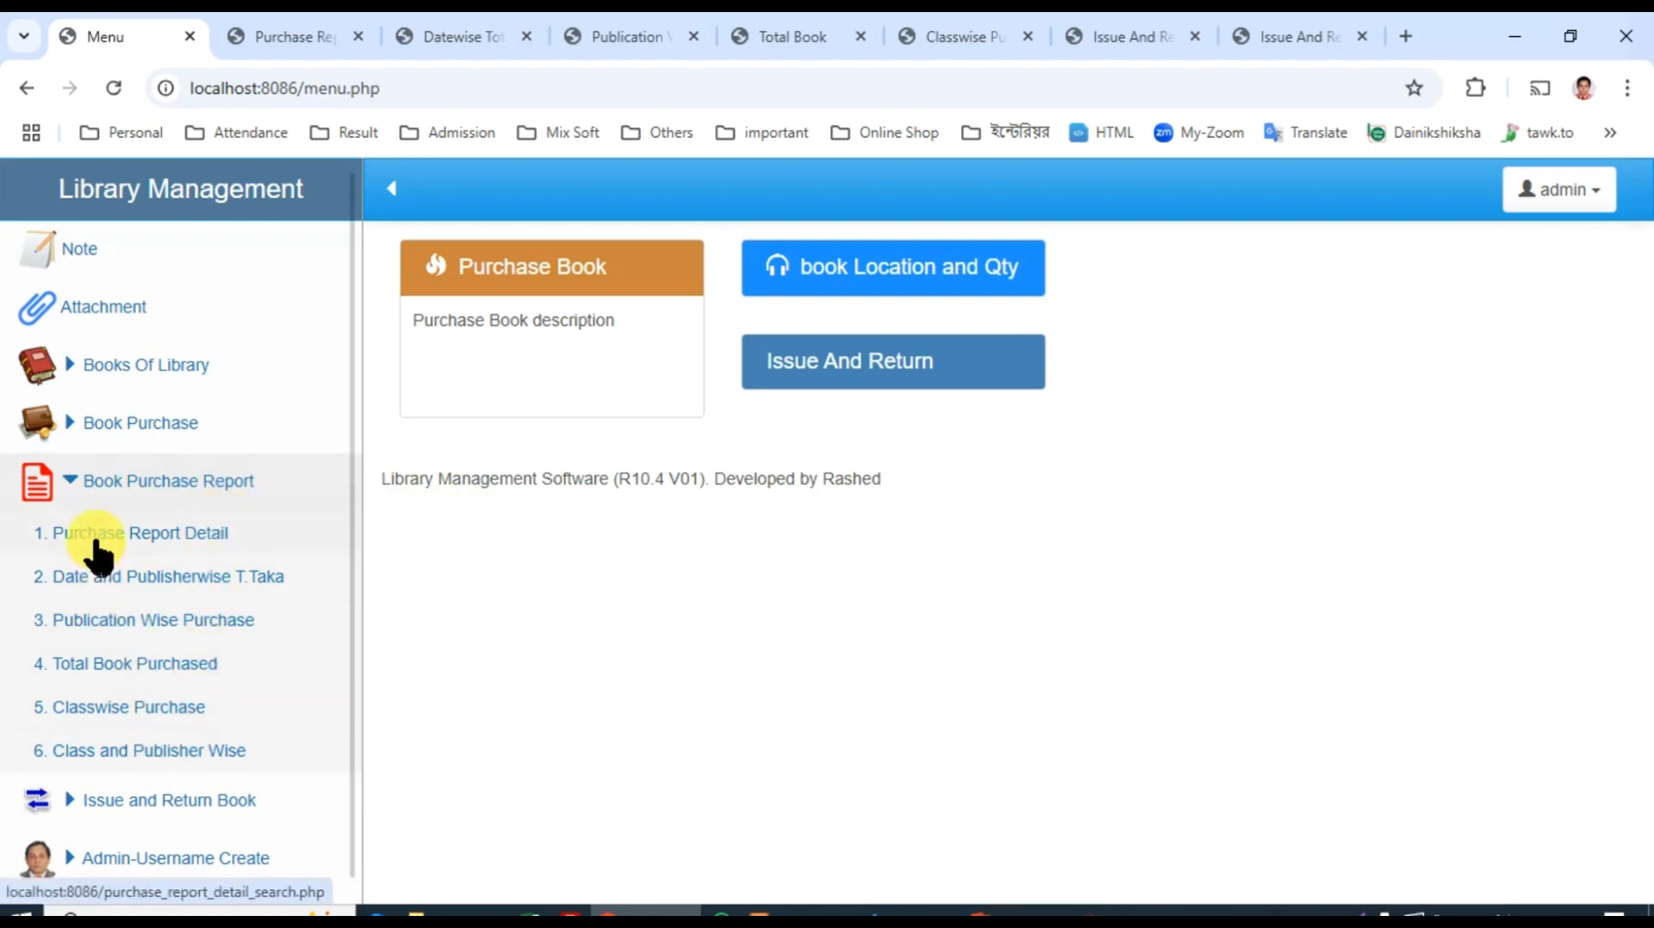
Step: Open the Purchase Report Detail report and look through the purchases grouped by date and publisher
click(297, 32)
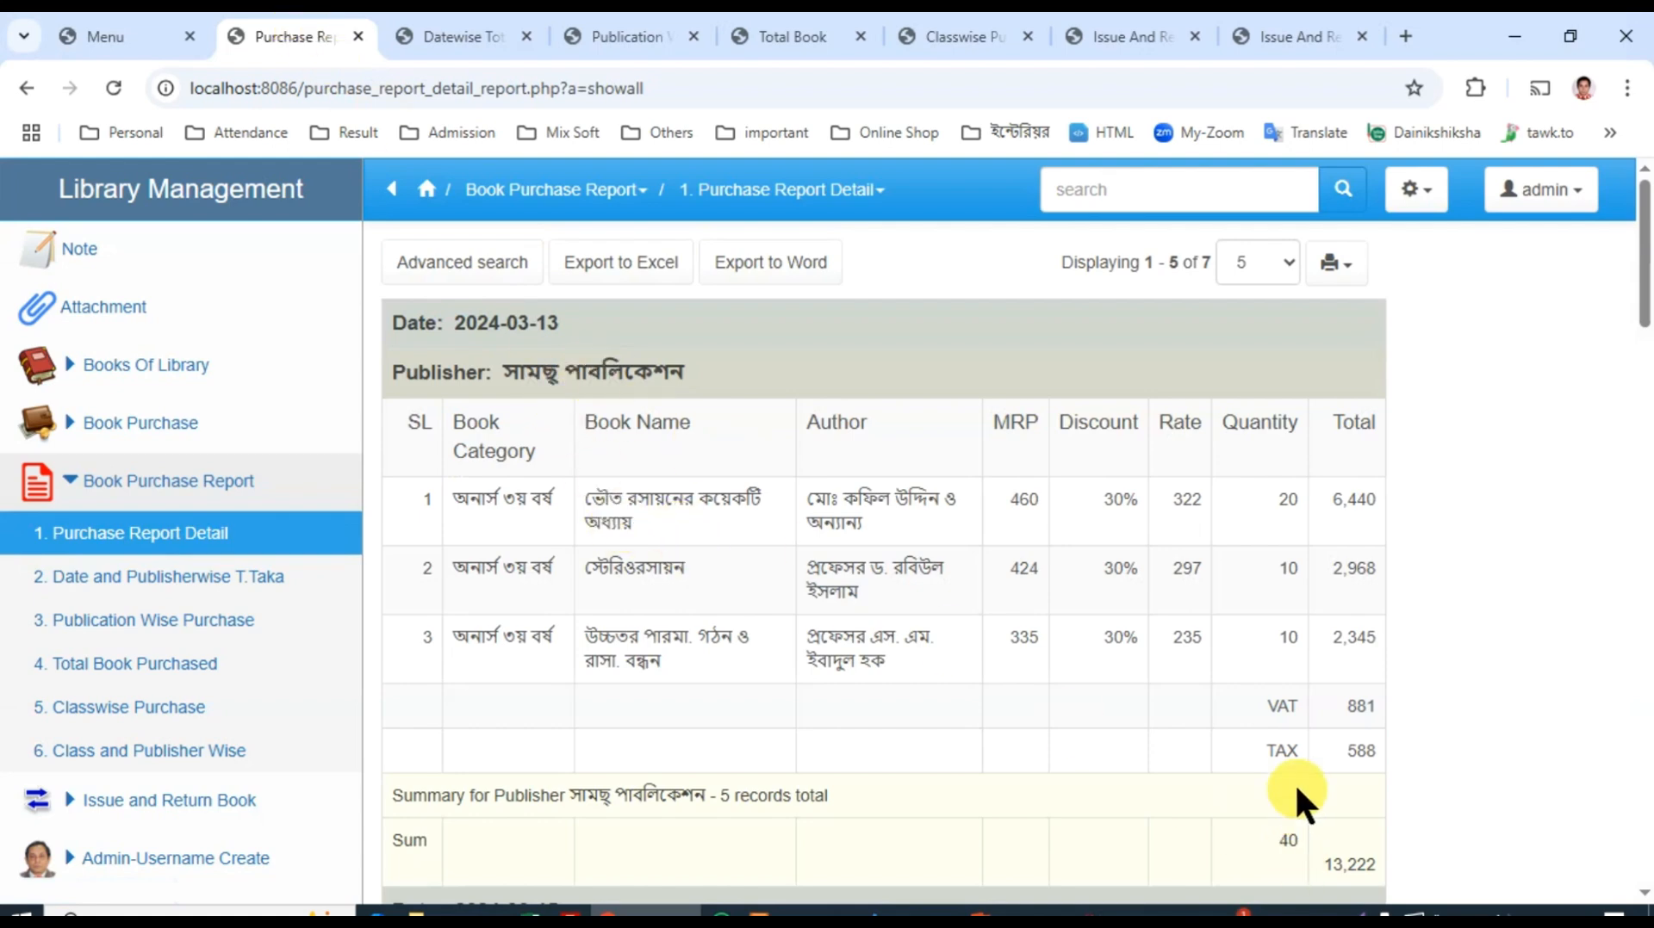
scroll(1283, 822, down, 10)
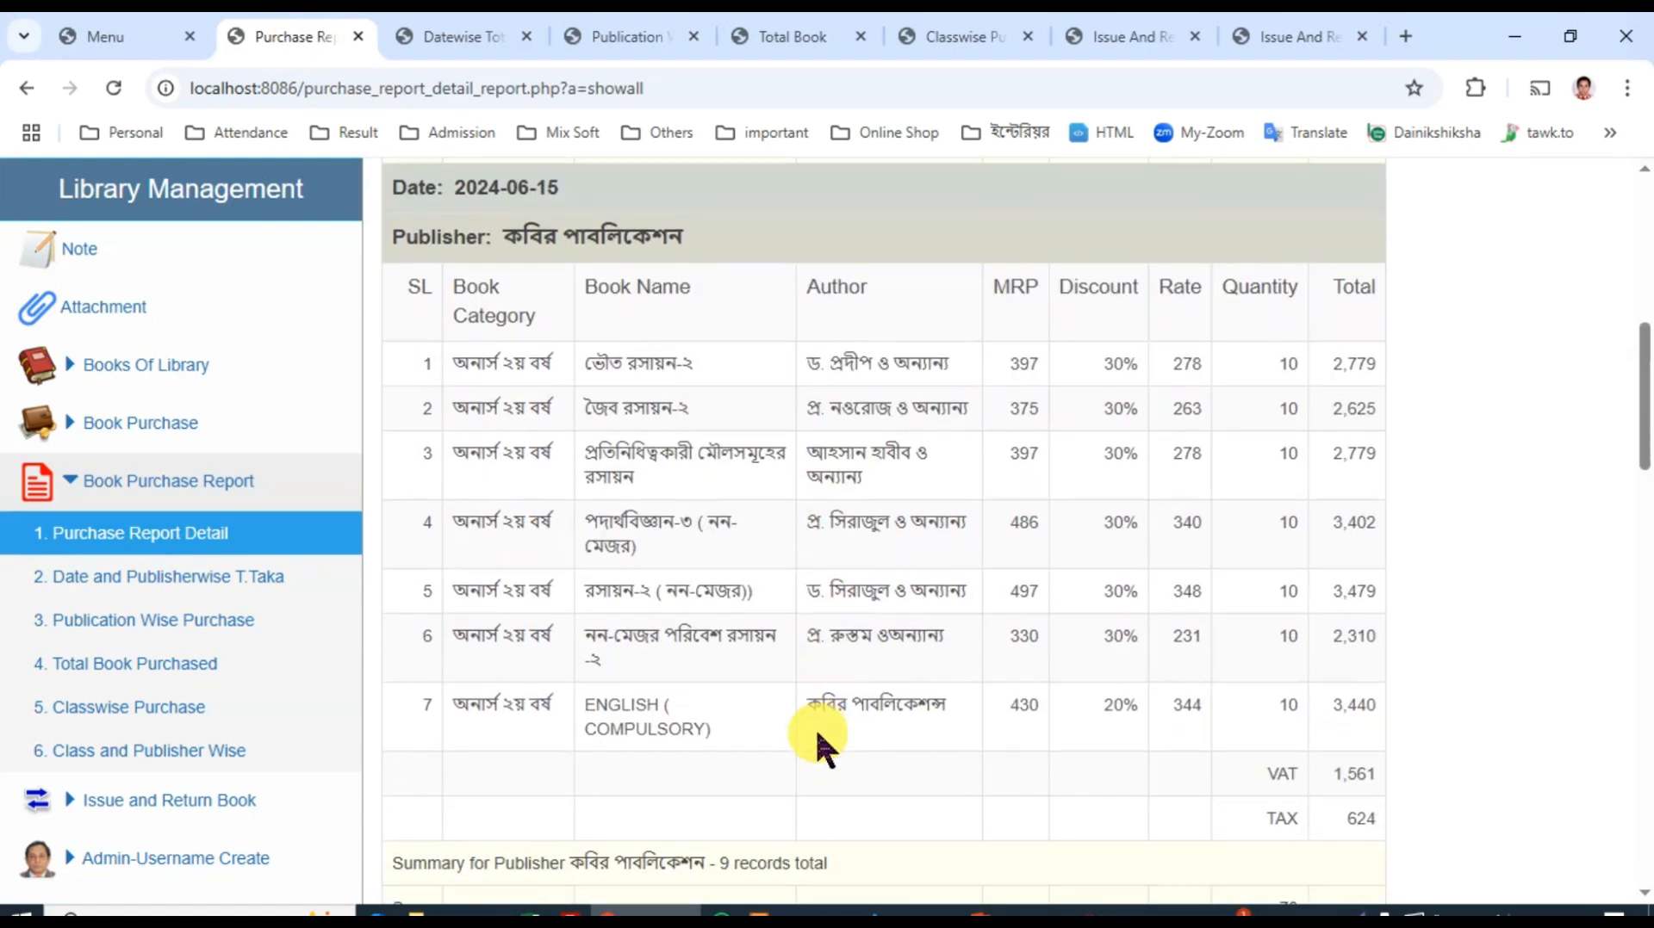
scroll(815, 727, down, 9)
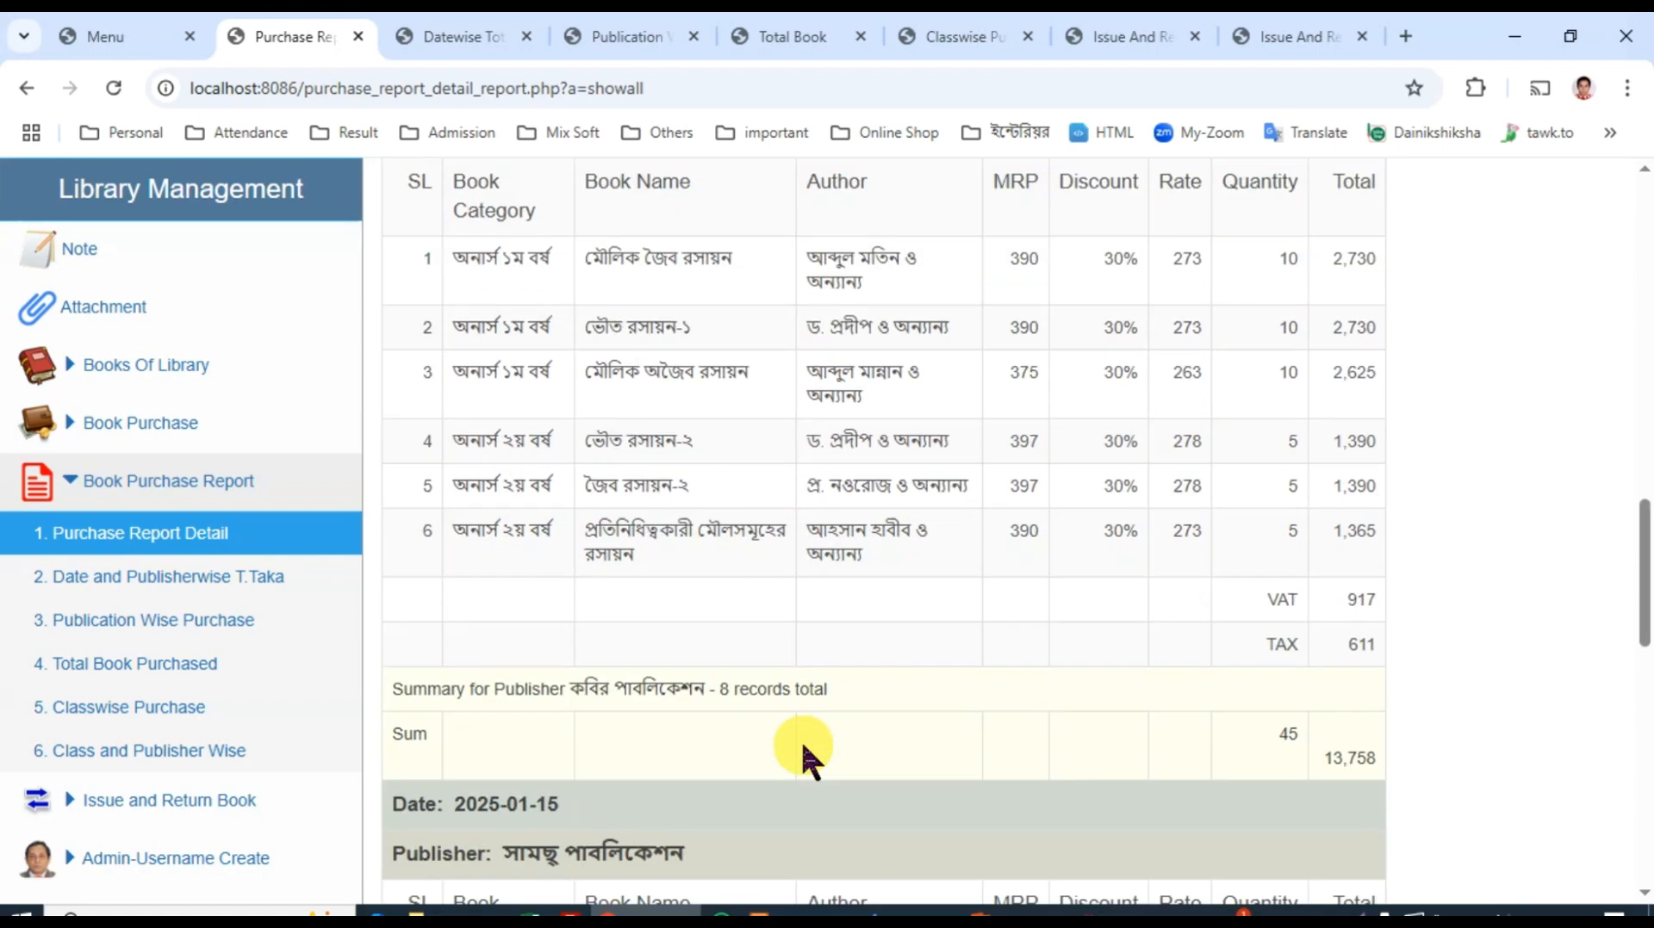
scroll(801, 746, up, 20)
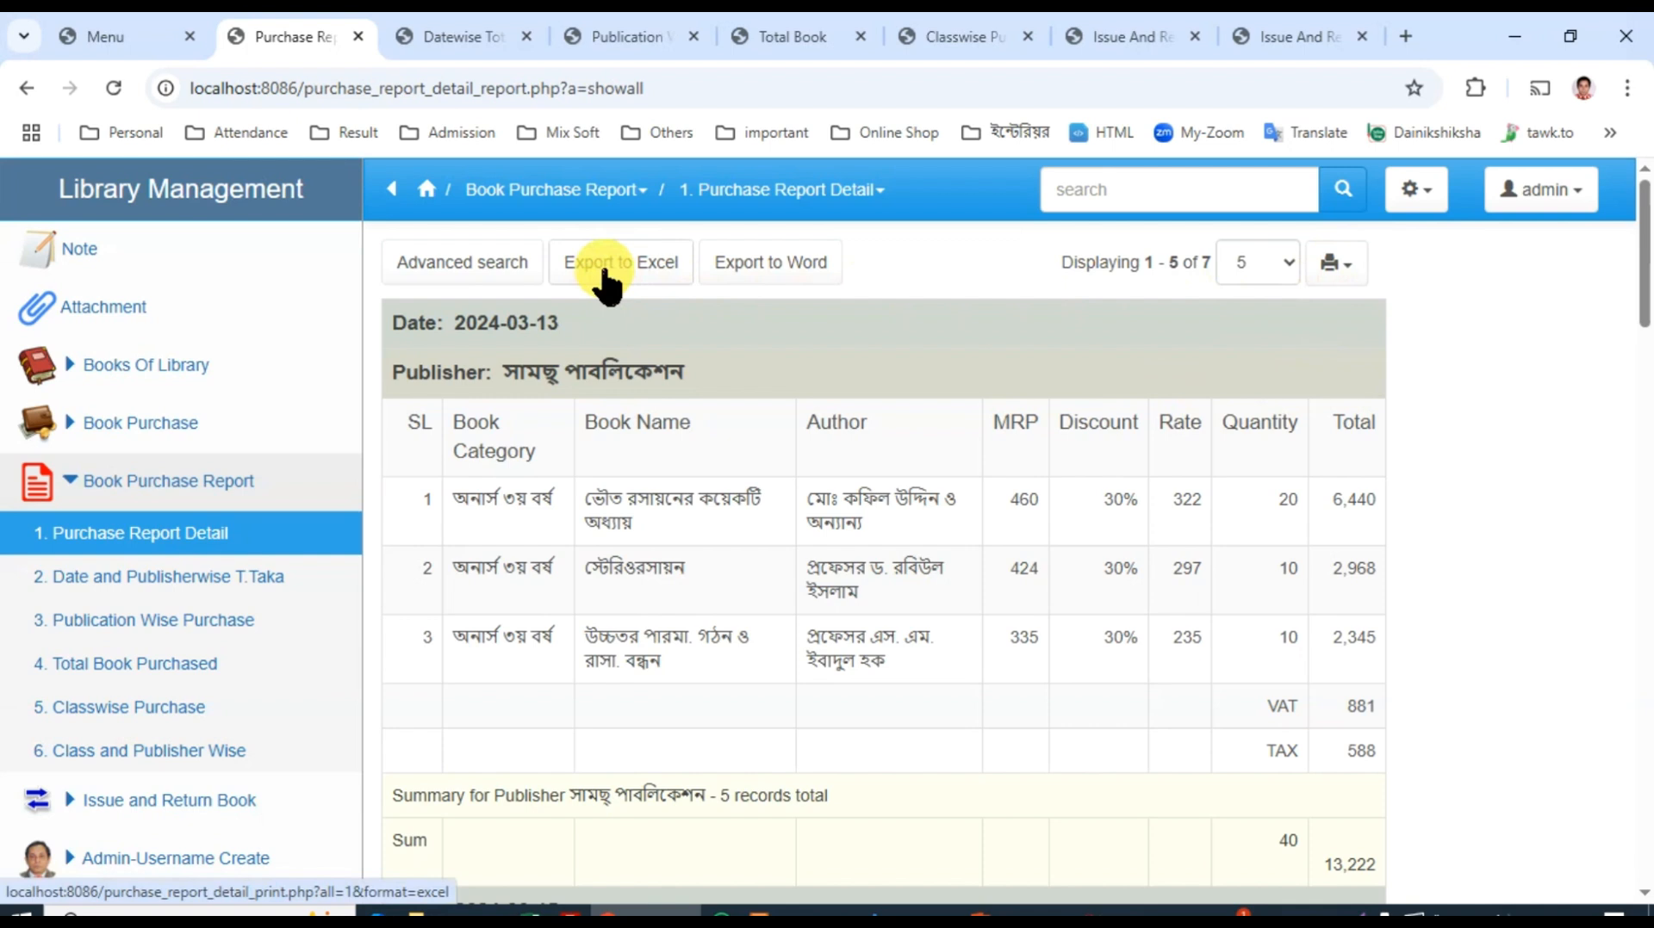
Step: Search the Date and Publisherwise T.Taka report for purchases between 2024-07-01 and 2025-06-30
click(465, 34)
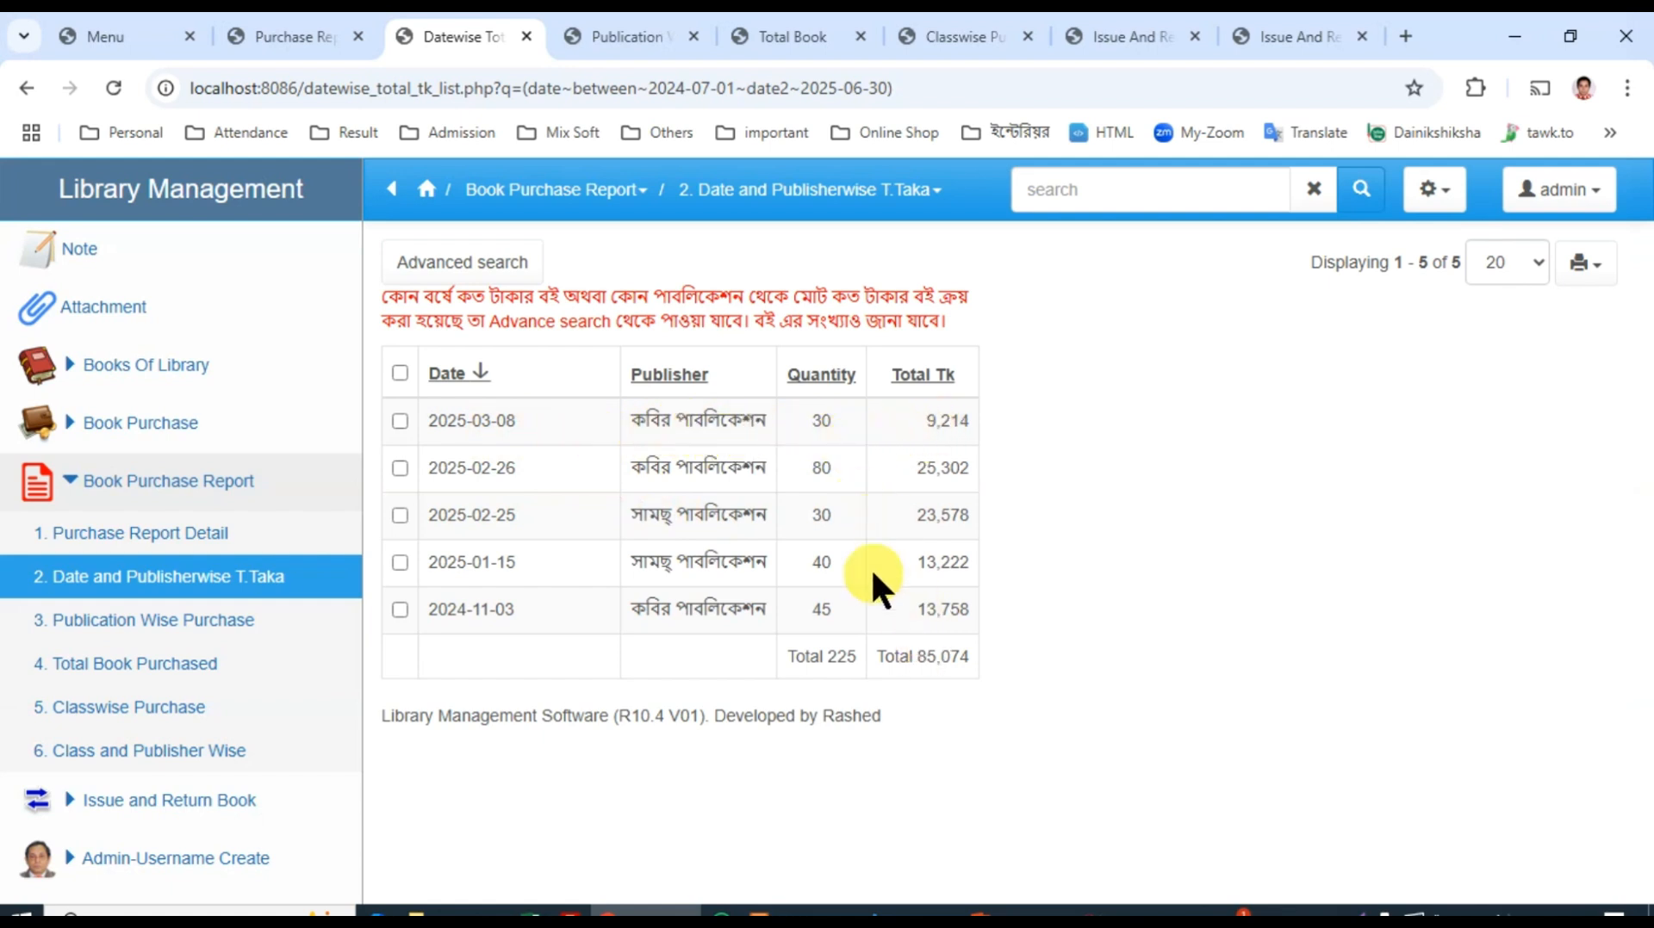
click(450, 263)
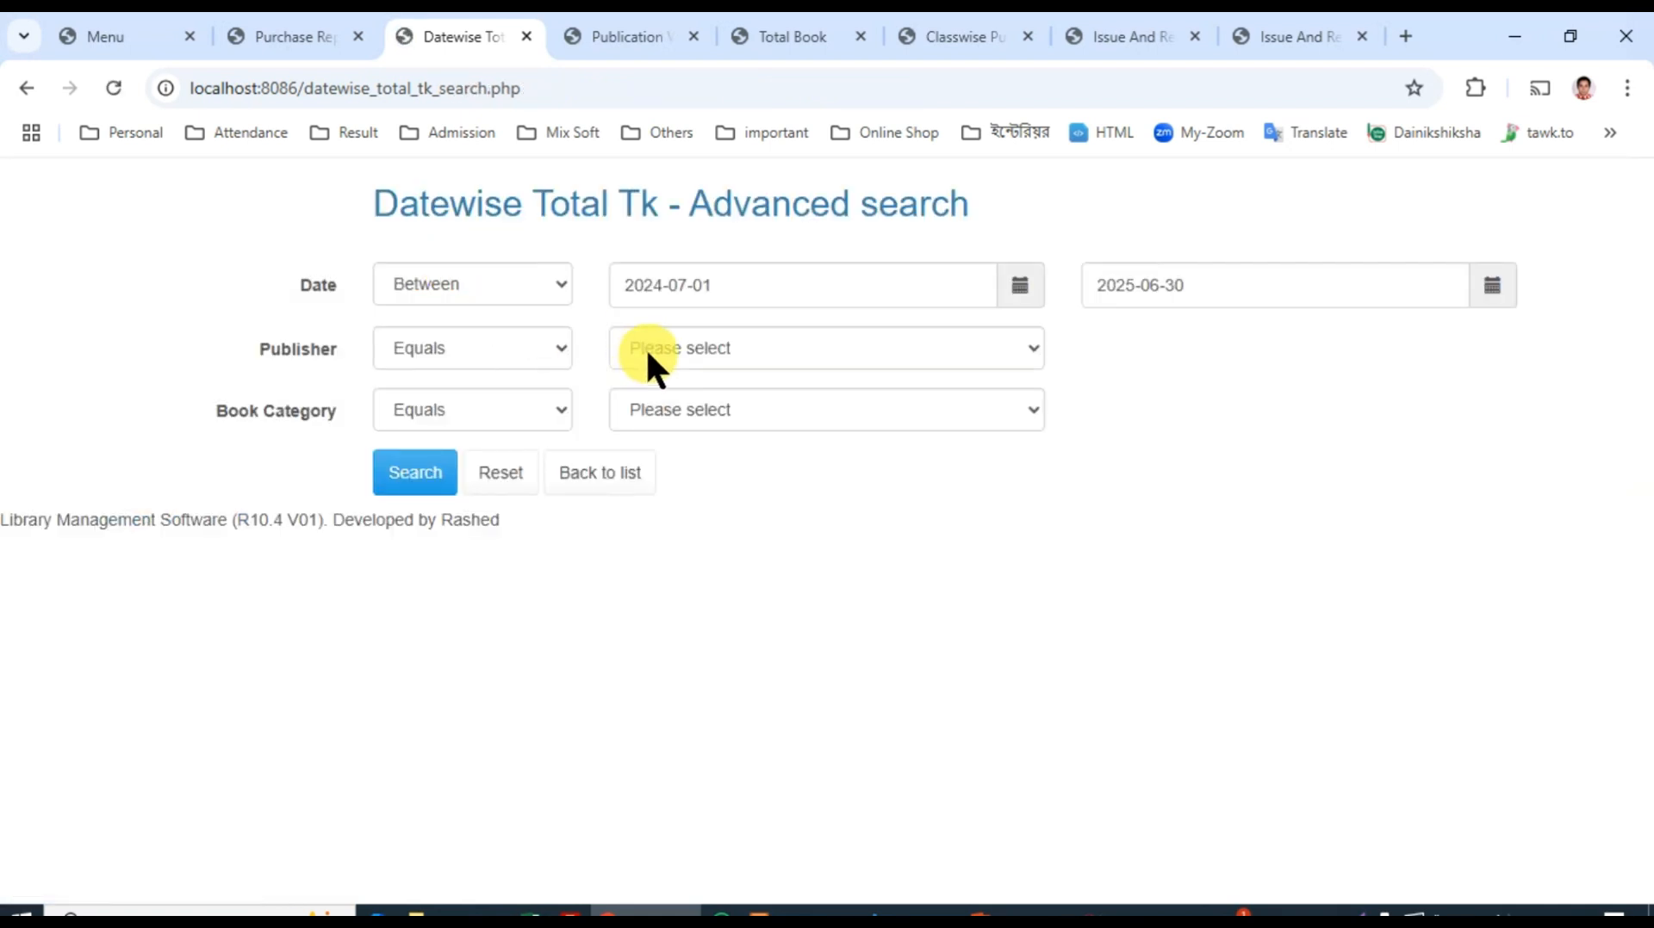
click(402, 476)
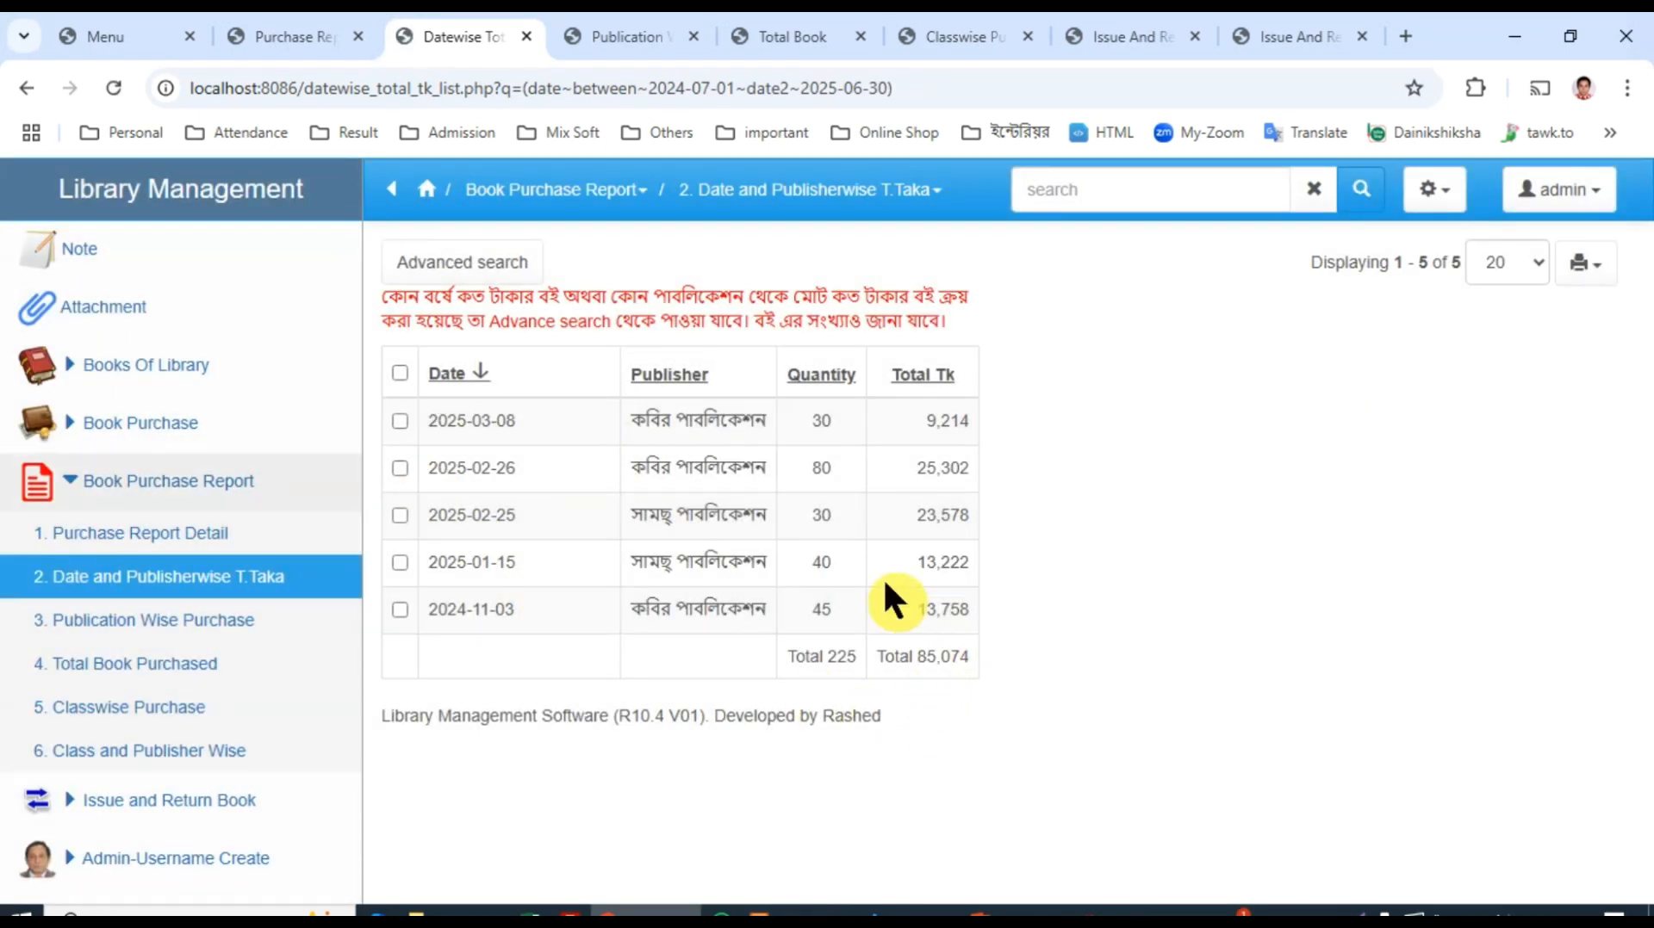
Step: Open the Publication Wise Purchase report and examine each publisher's purchases by date and book category
click(628, 34)
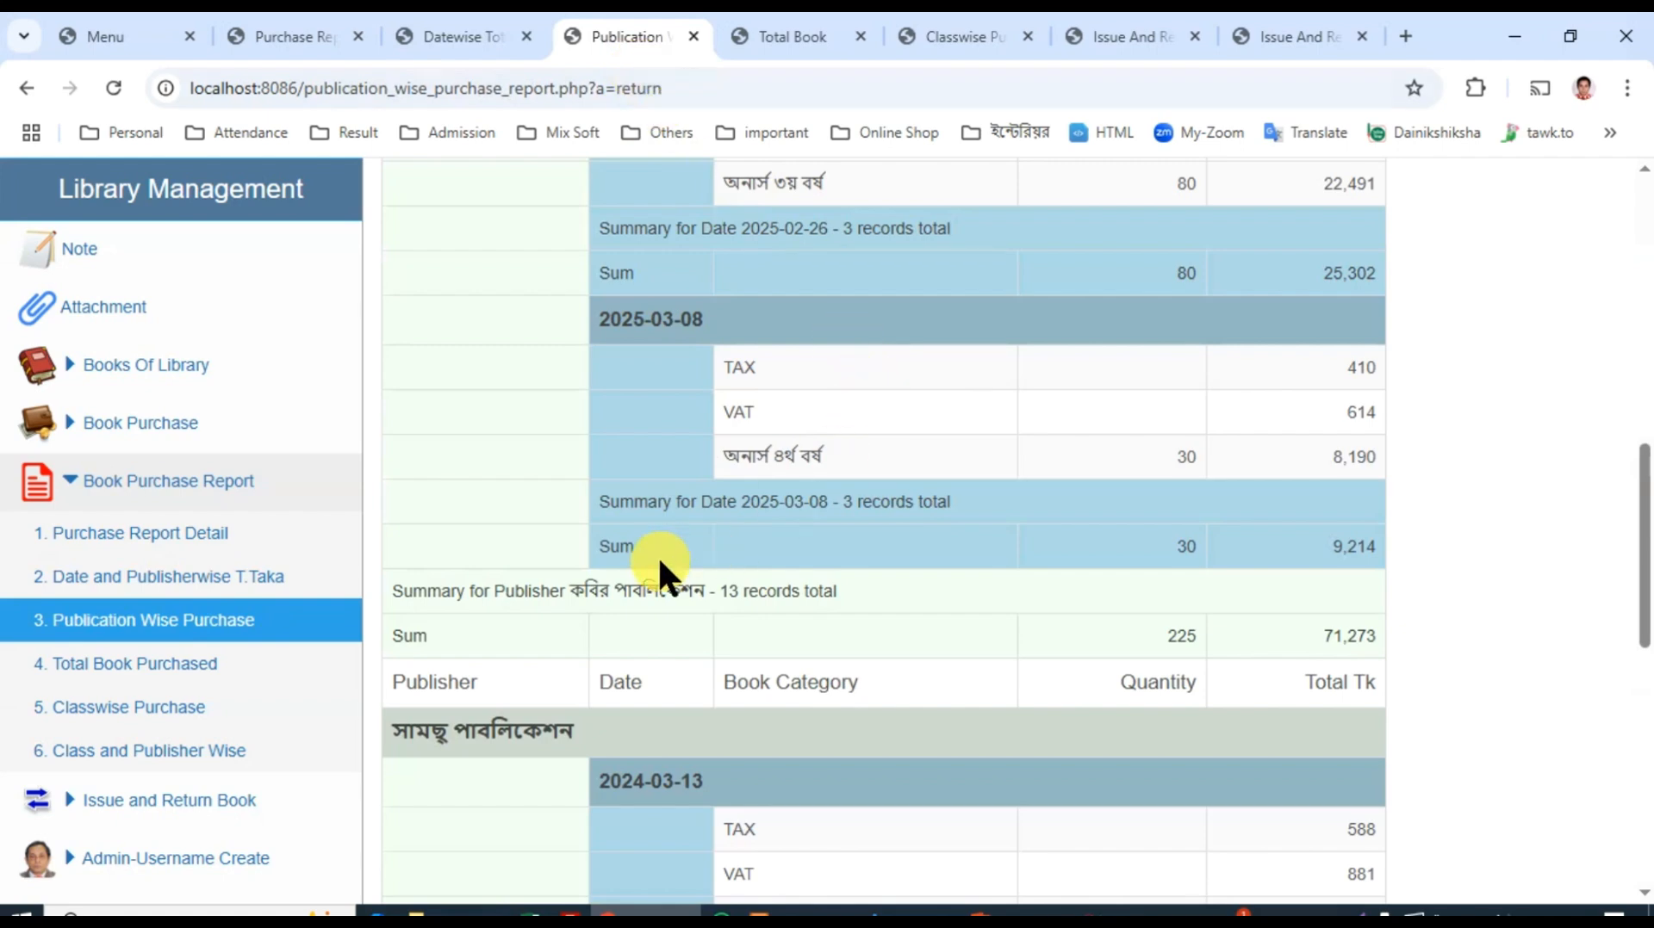
scroll(658, 555, up, 15)
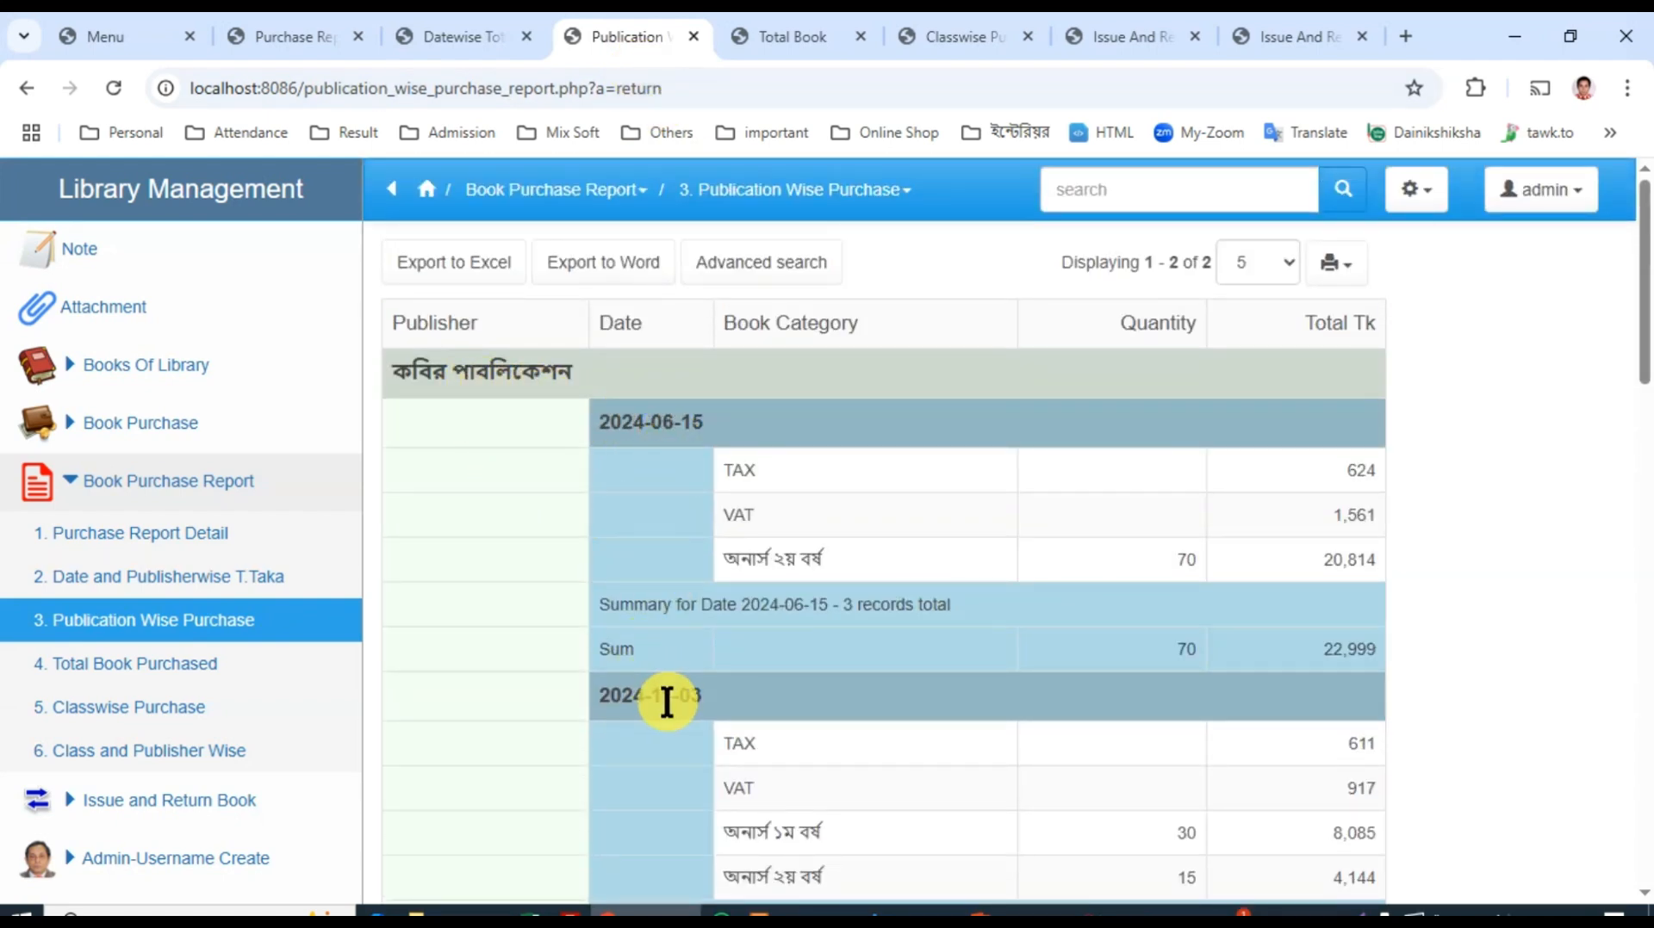
scroll(661, 701, down, 8)
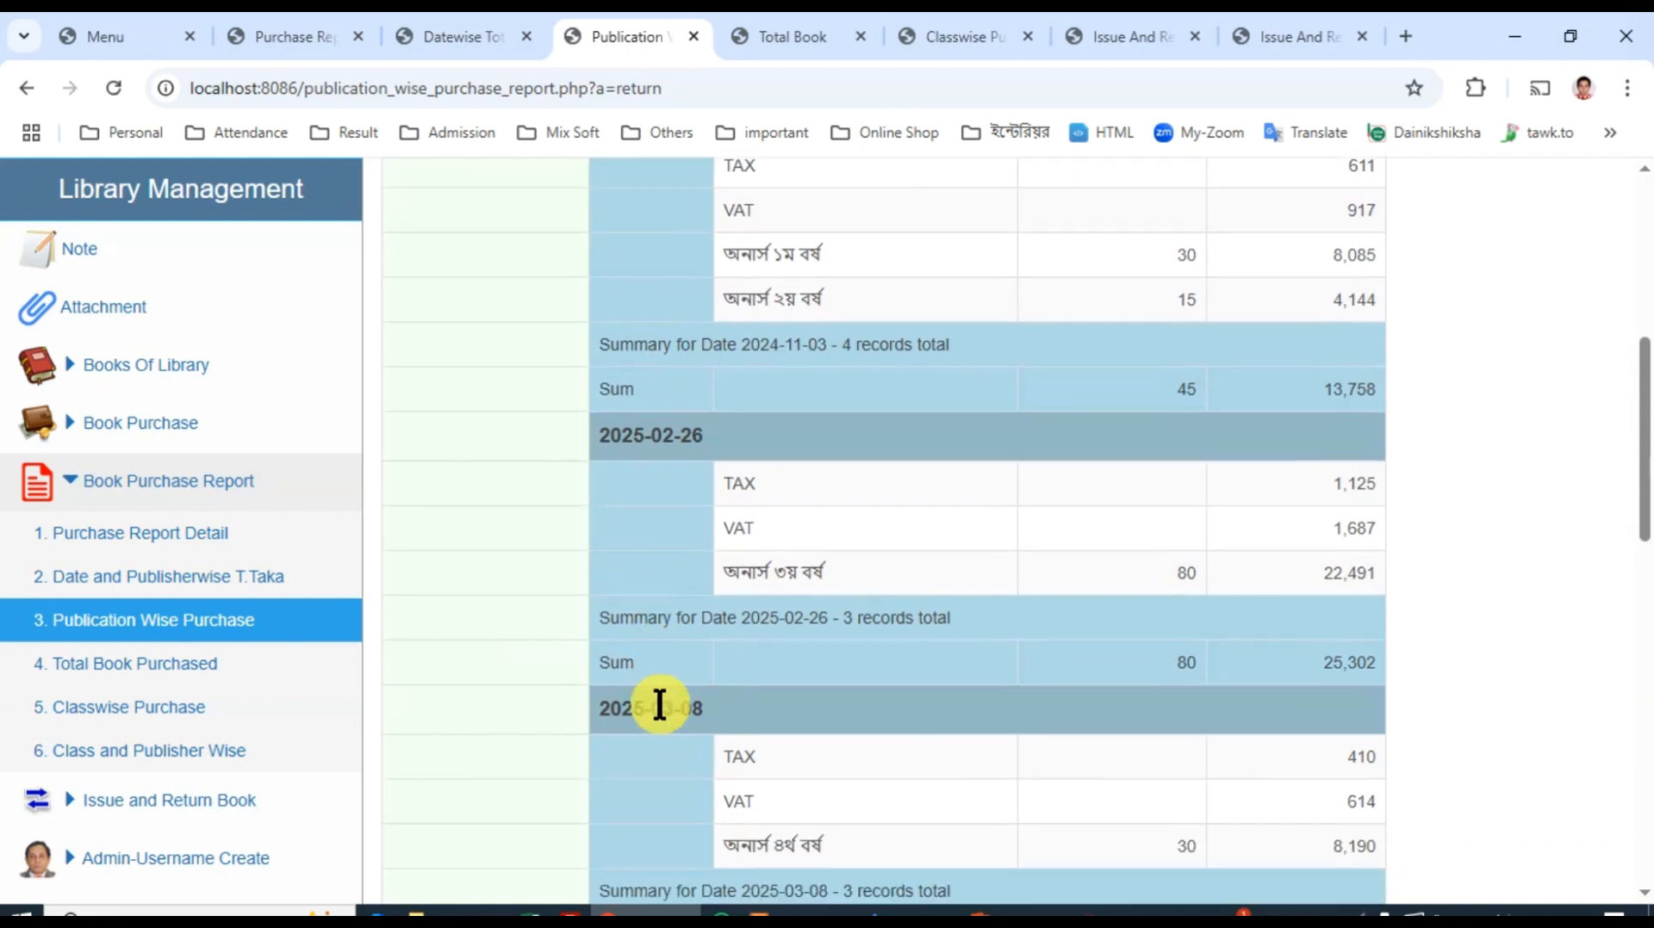
scroll(675, 708, down, 1)
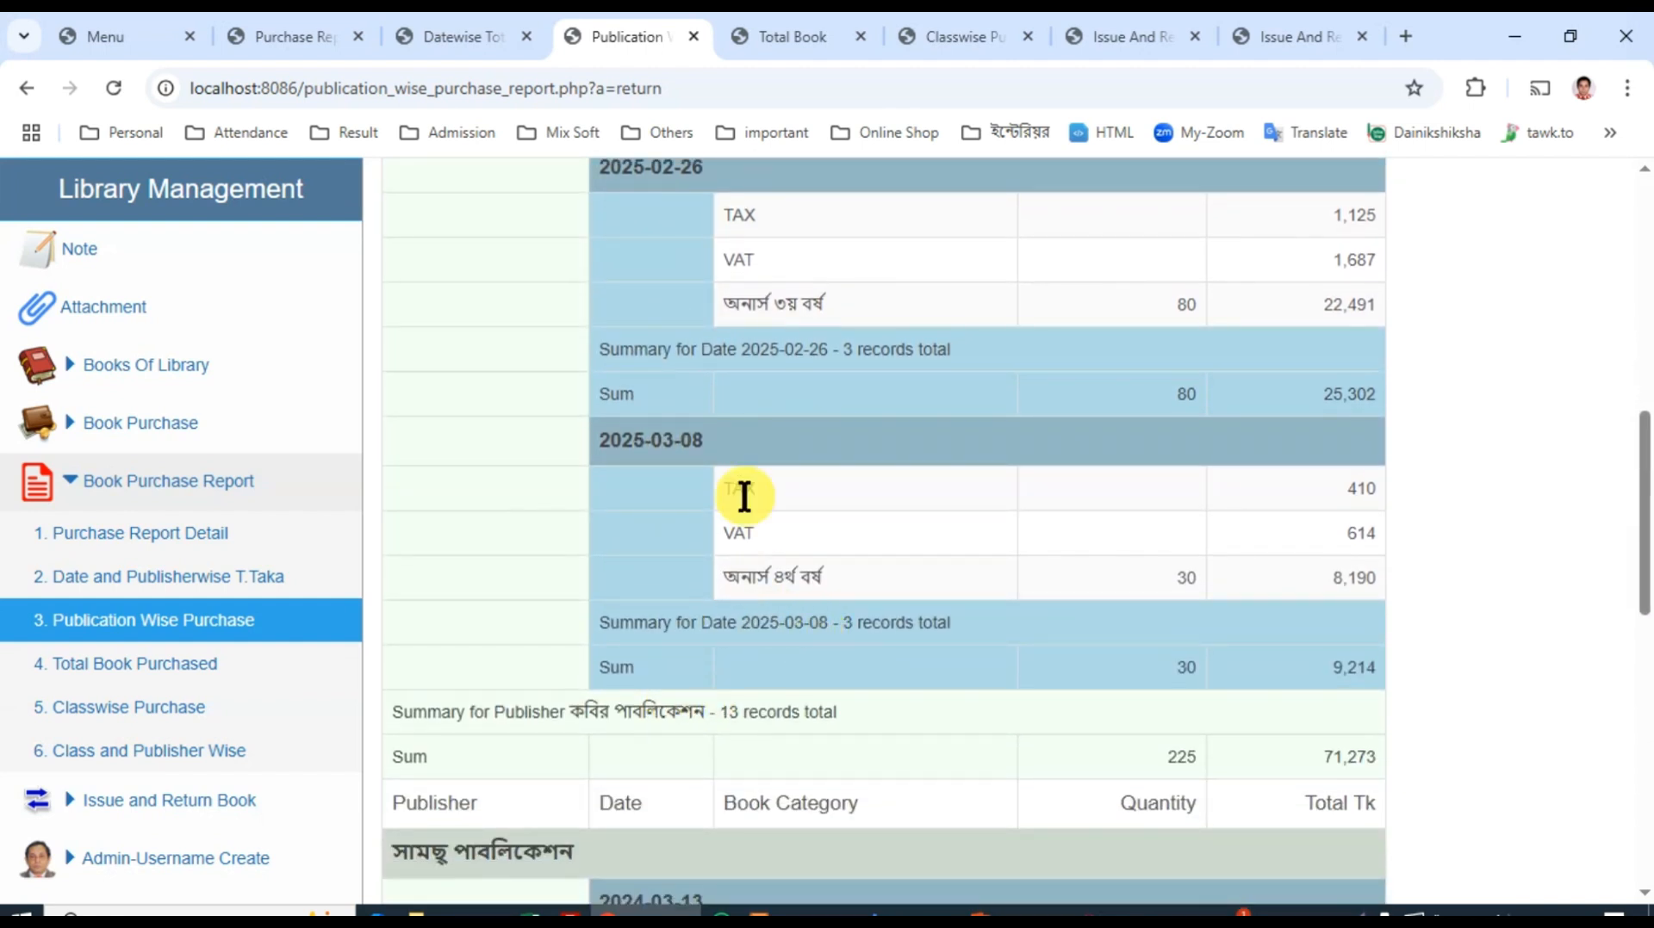
Step: View the Total Book Purchased report and the Classwise Purchase report
click(780, 34)
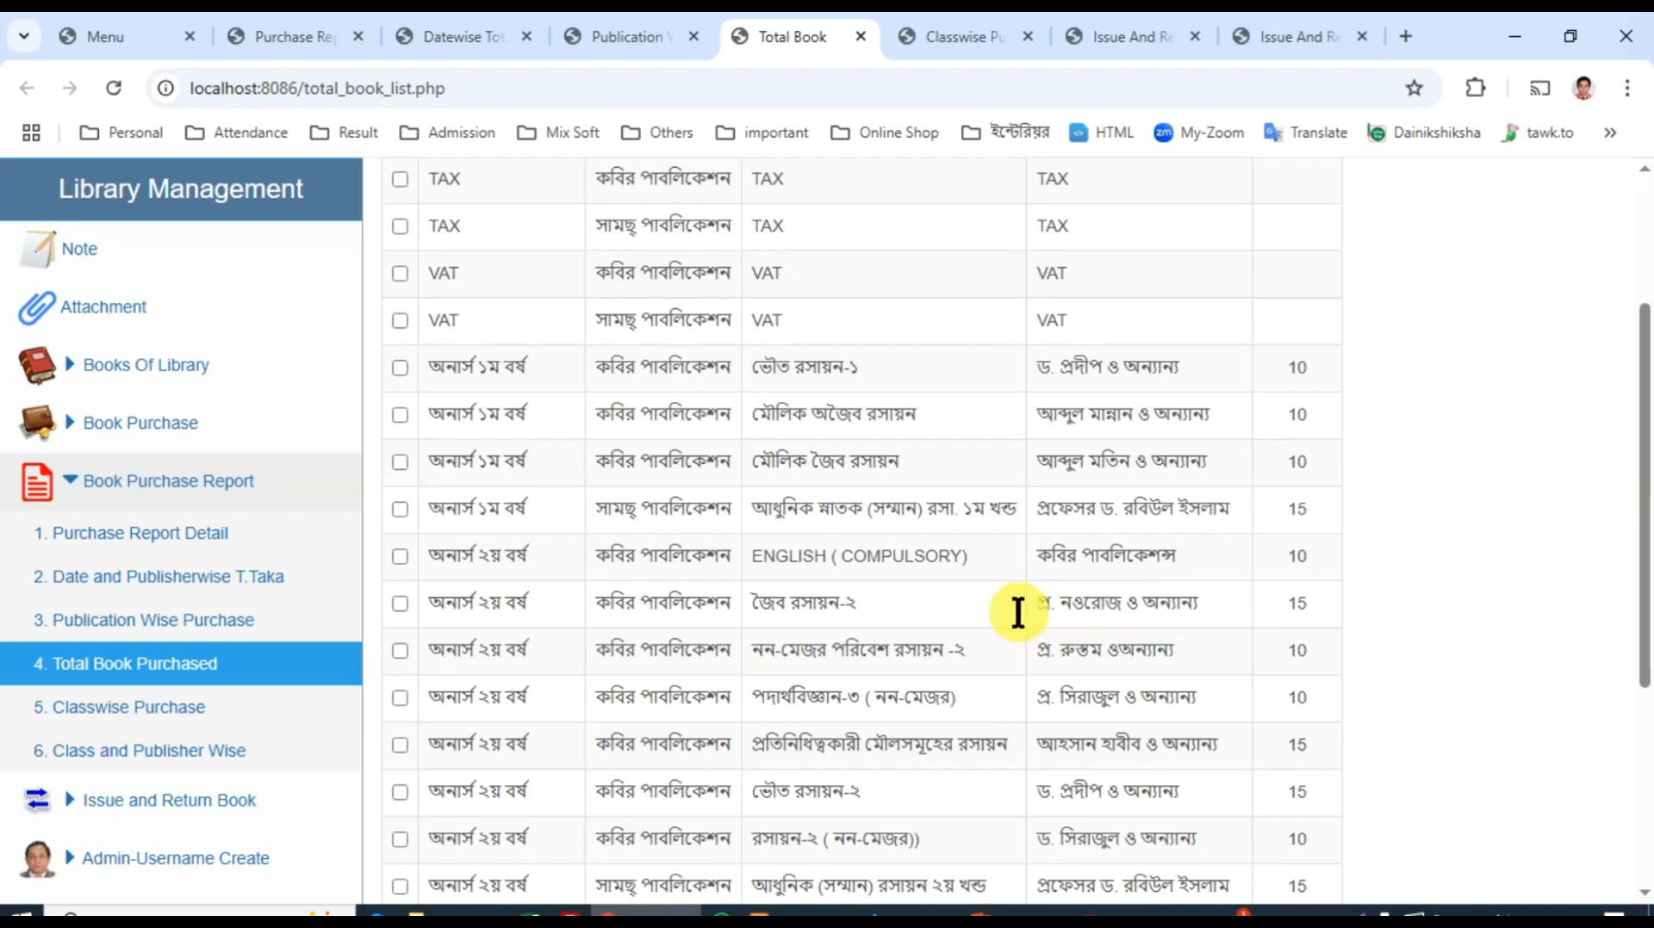
click(955, 26)
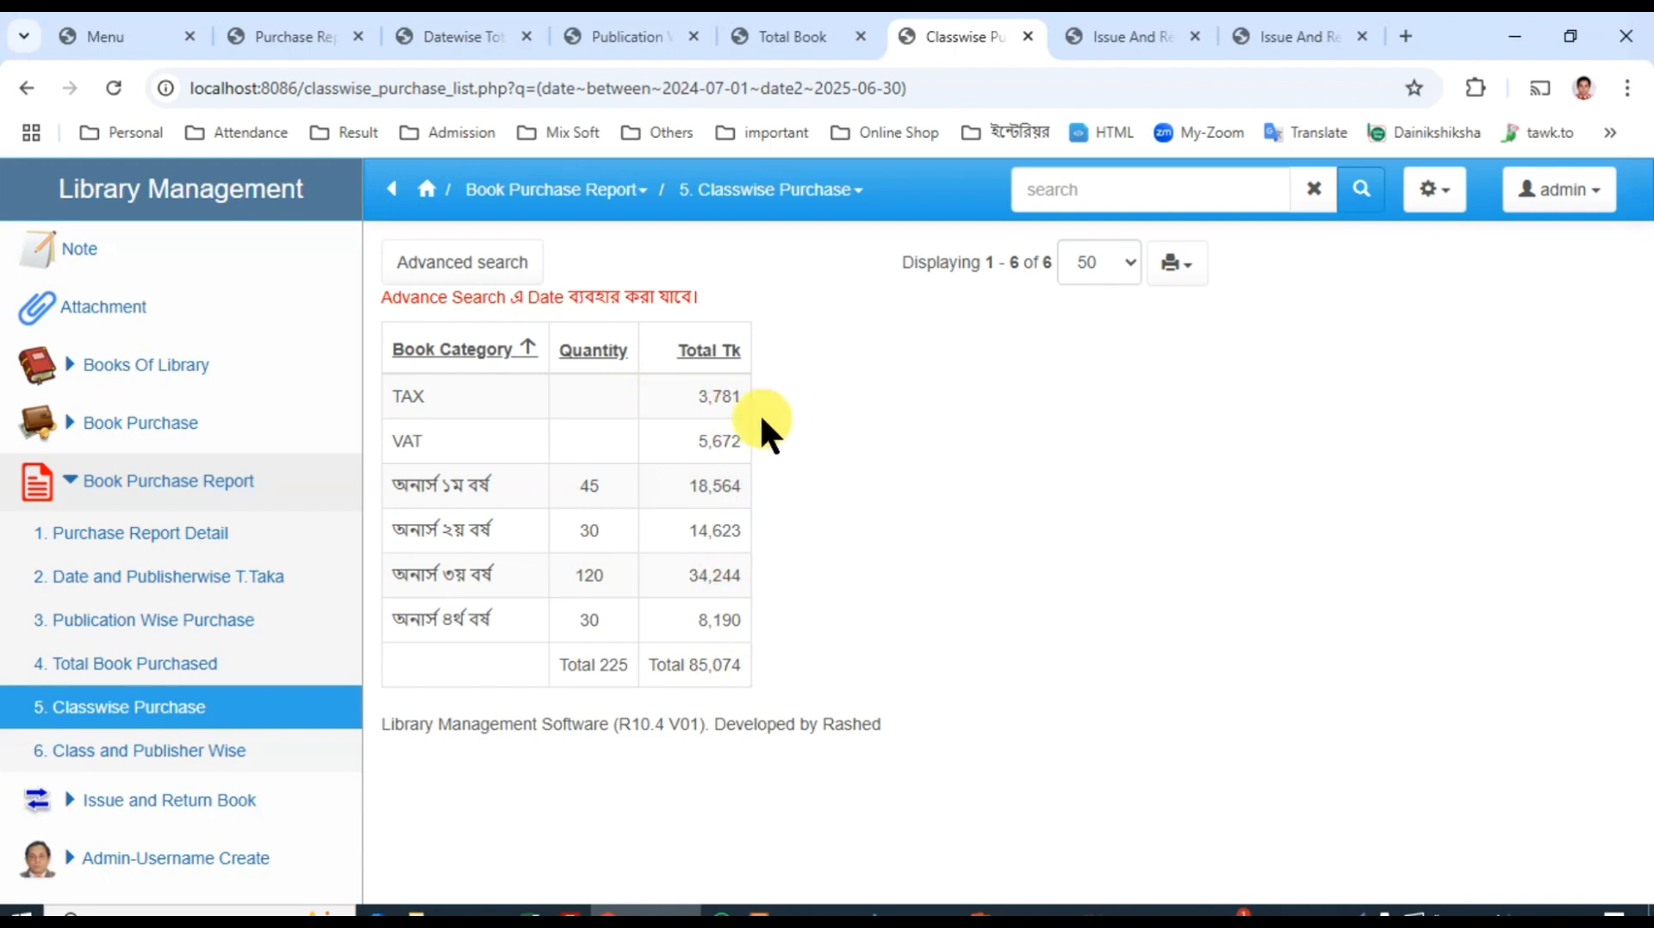
Step: Run an advanced search of the Classwise Purchase report for dates between 2024-07-01 and 2025-06-30
click(471, 266)
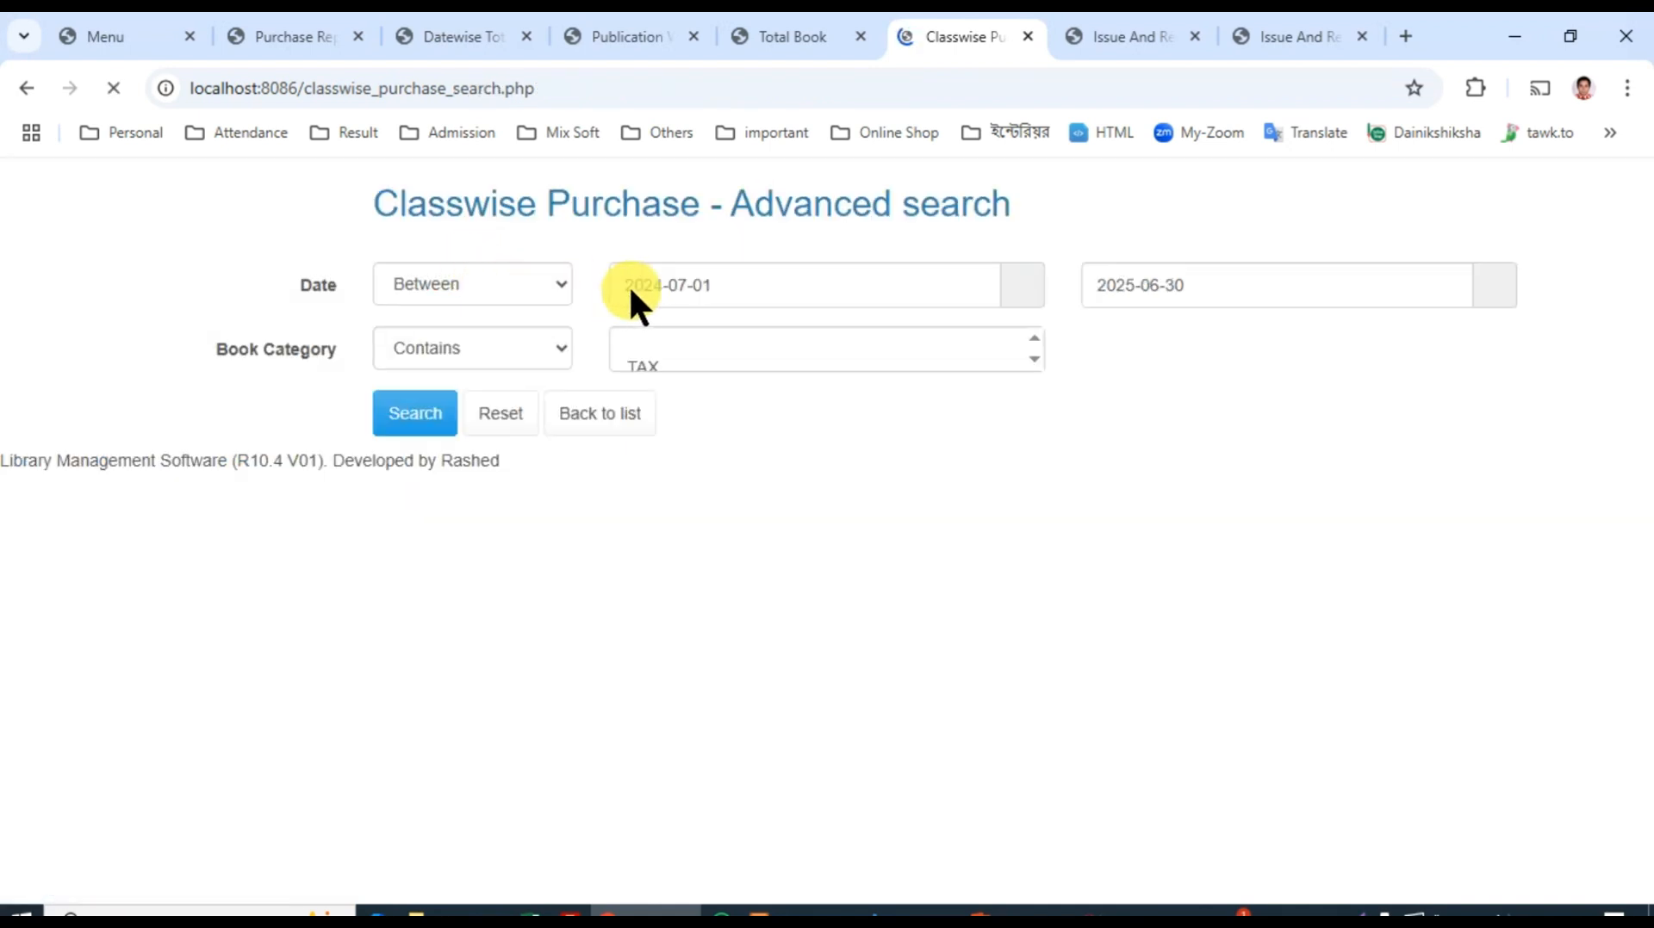
click(398, 438)
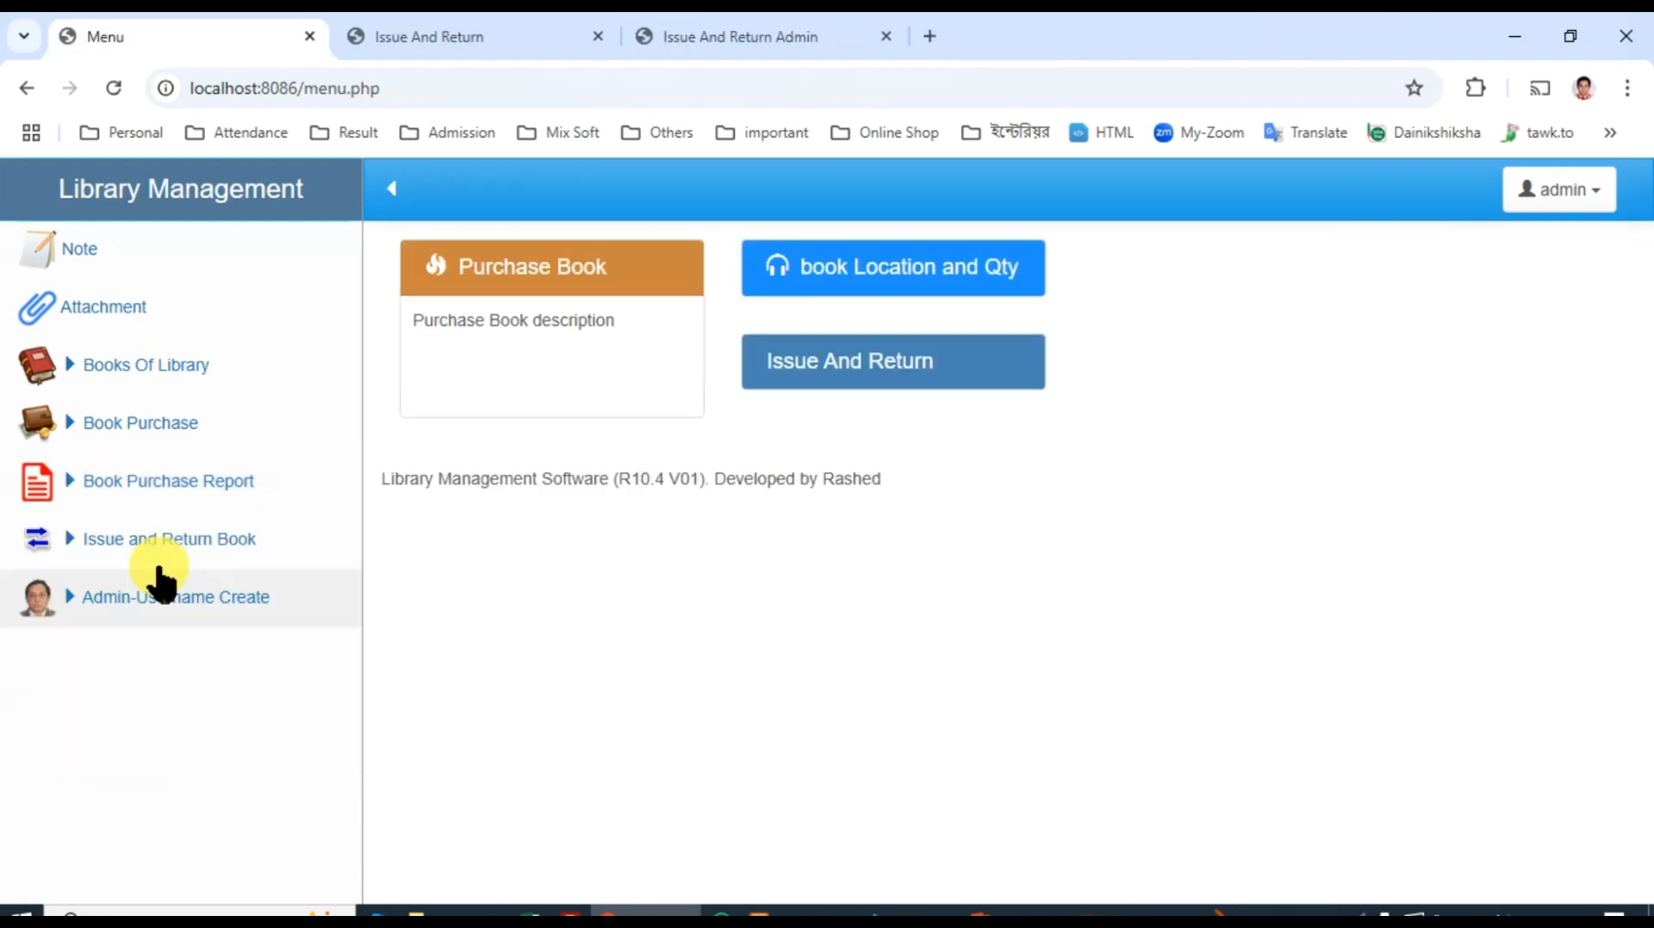
Step: Open the operator's Issue And Return list of books lent to students
click(124, 558)
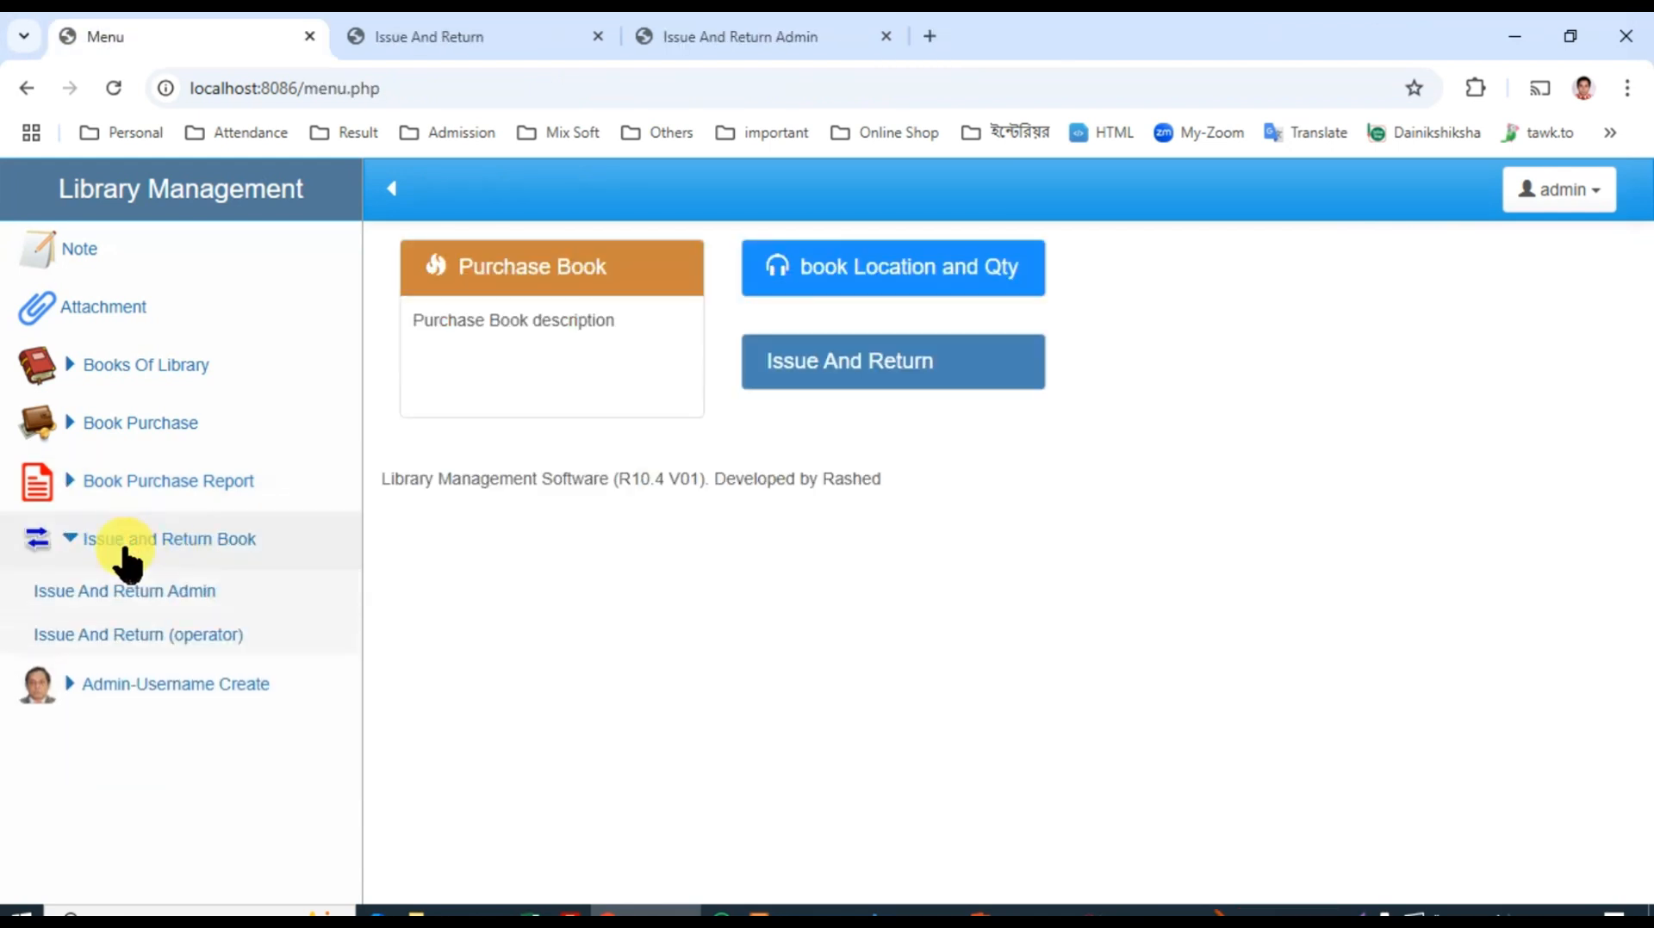
click(450, 34)
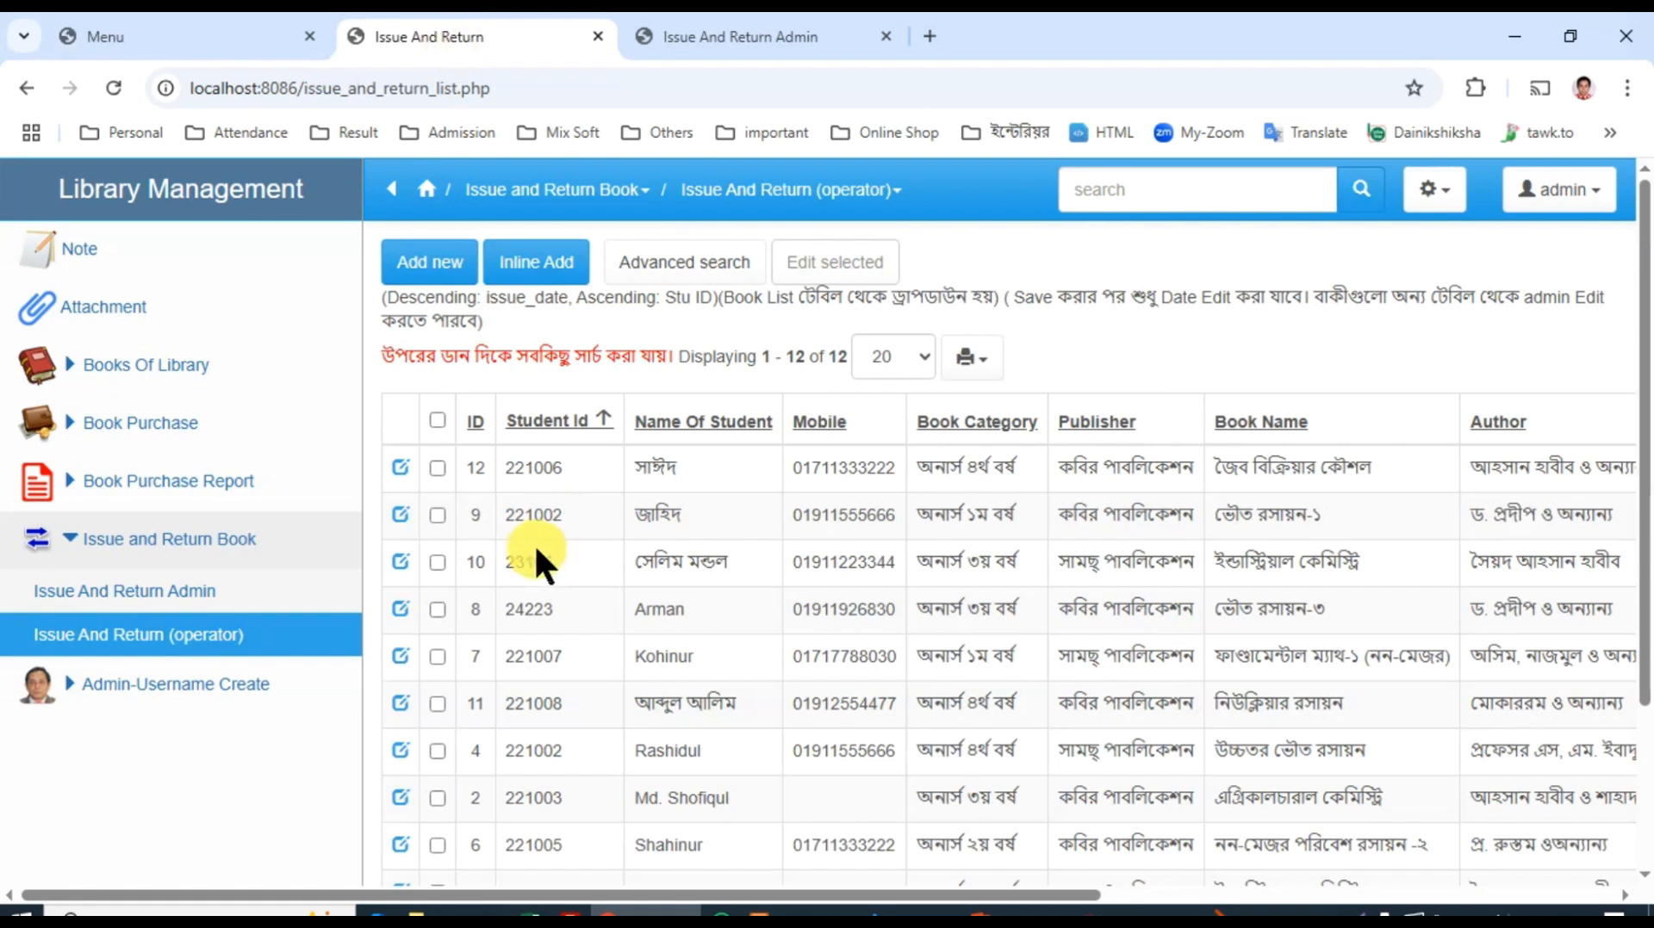
click(544, 260)
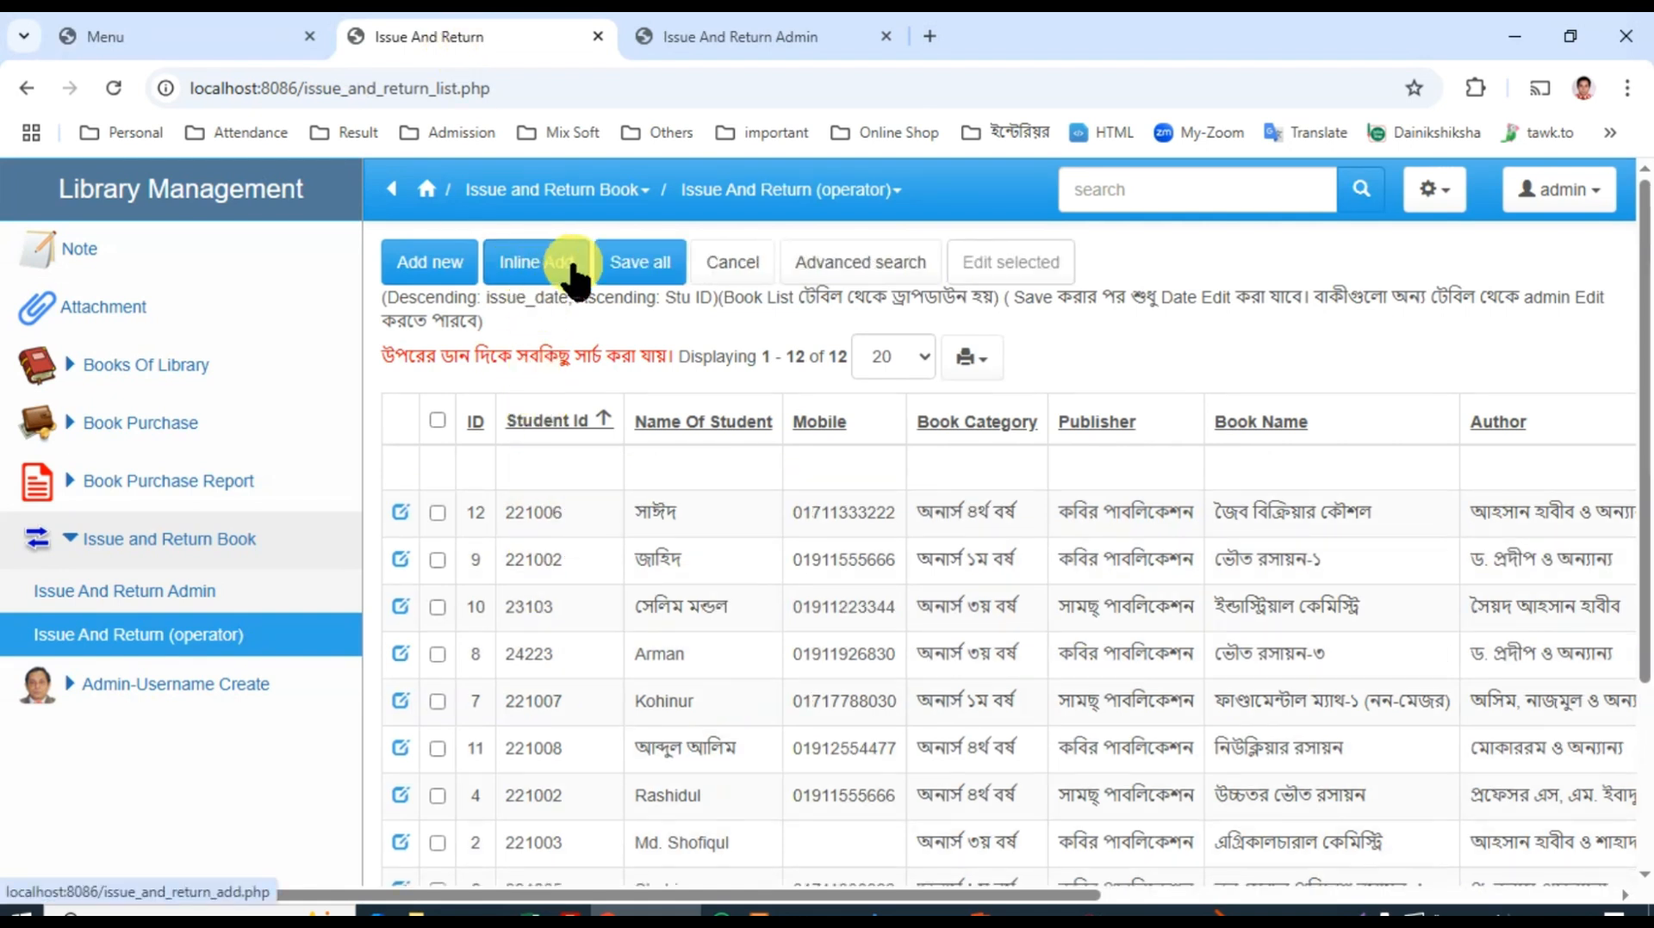
drag(646, 894, 813, 894)
click(921, 478)
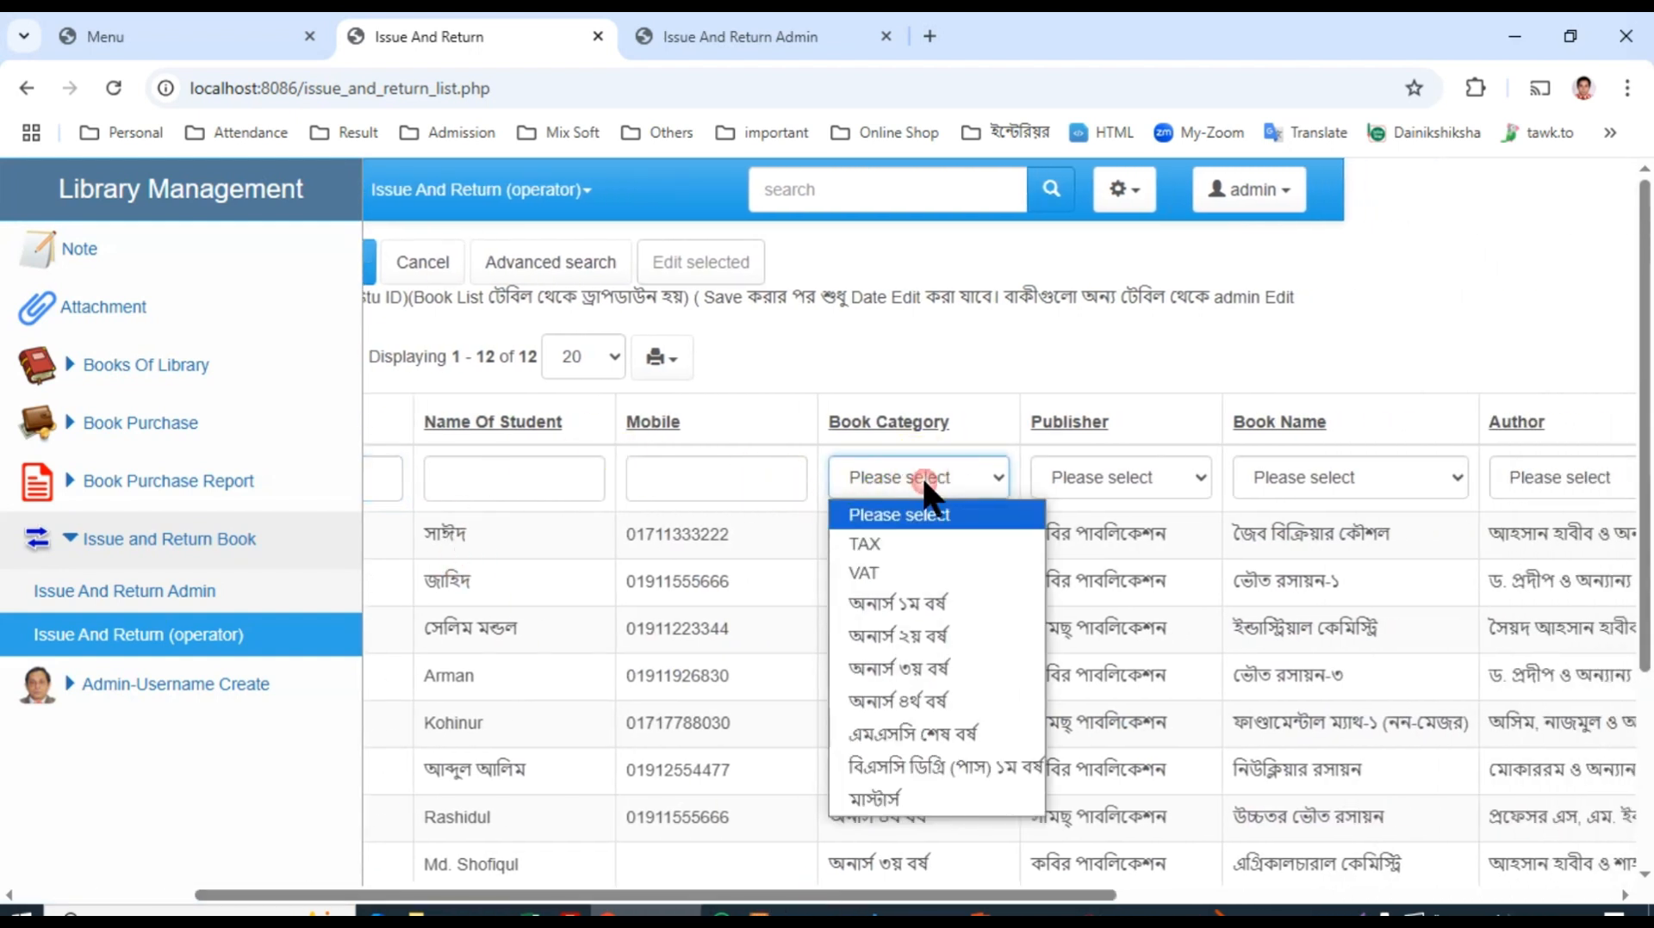
click(913, 603)
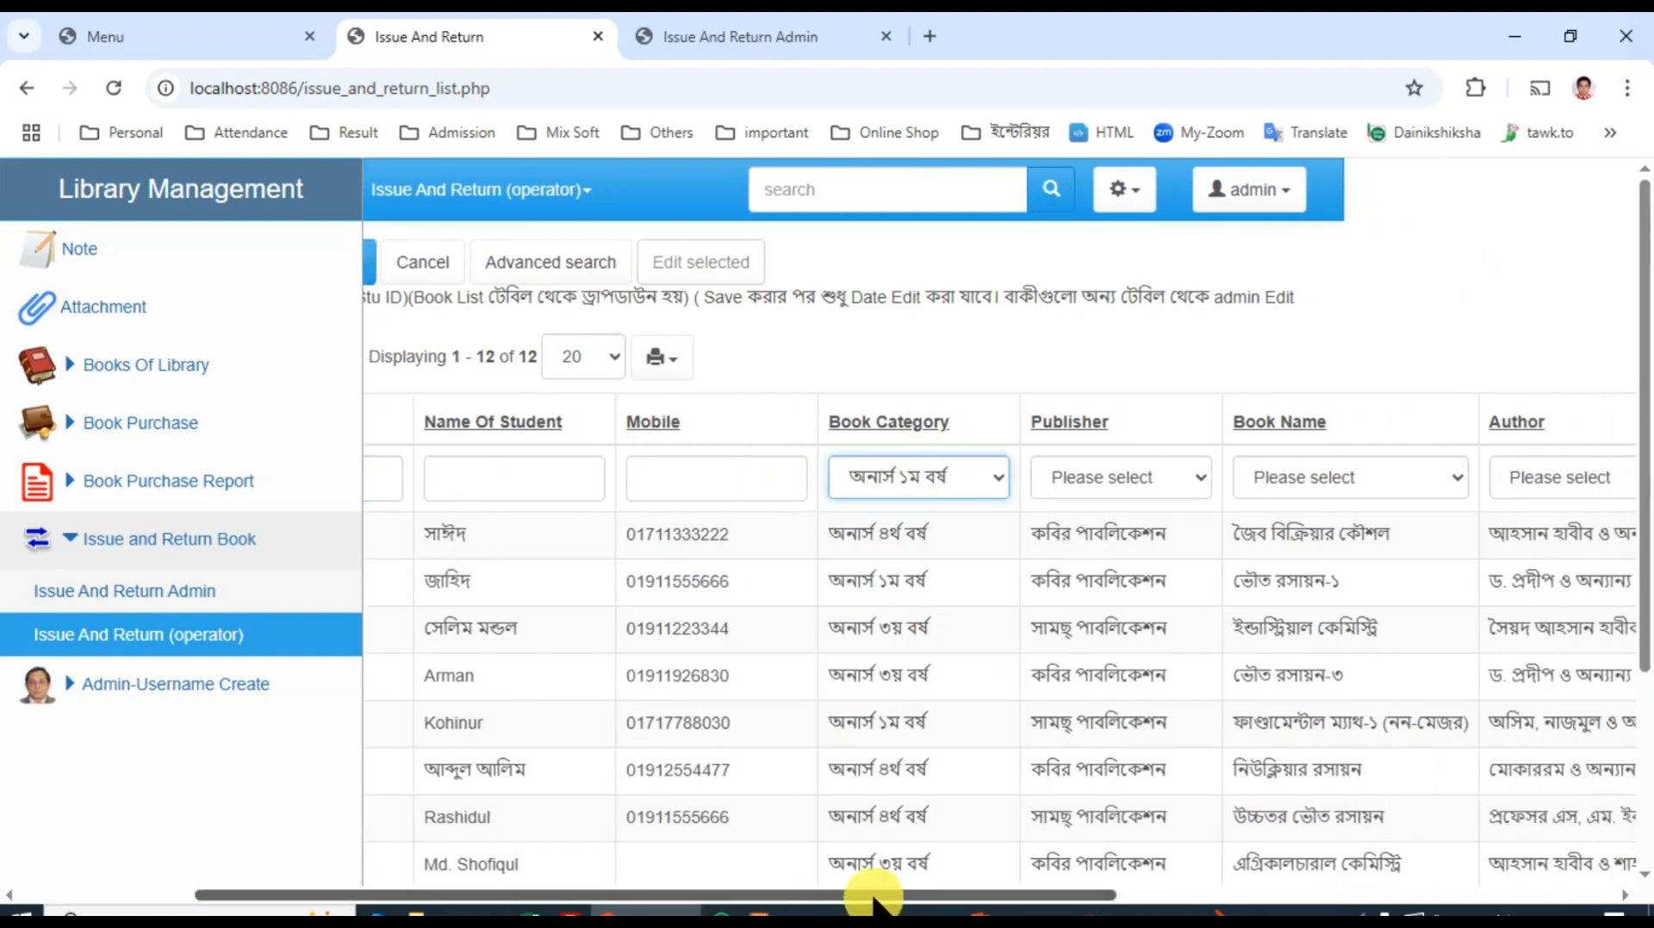
drag(872, 896, 1337, 895)
click(1249, 478)
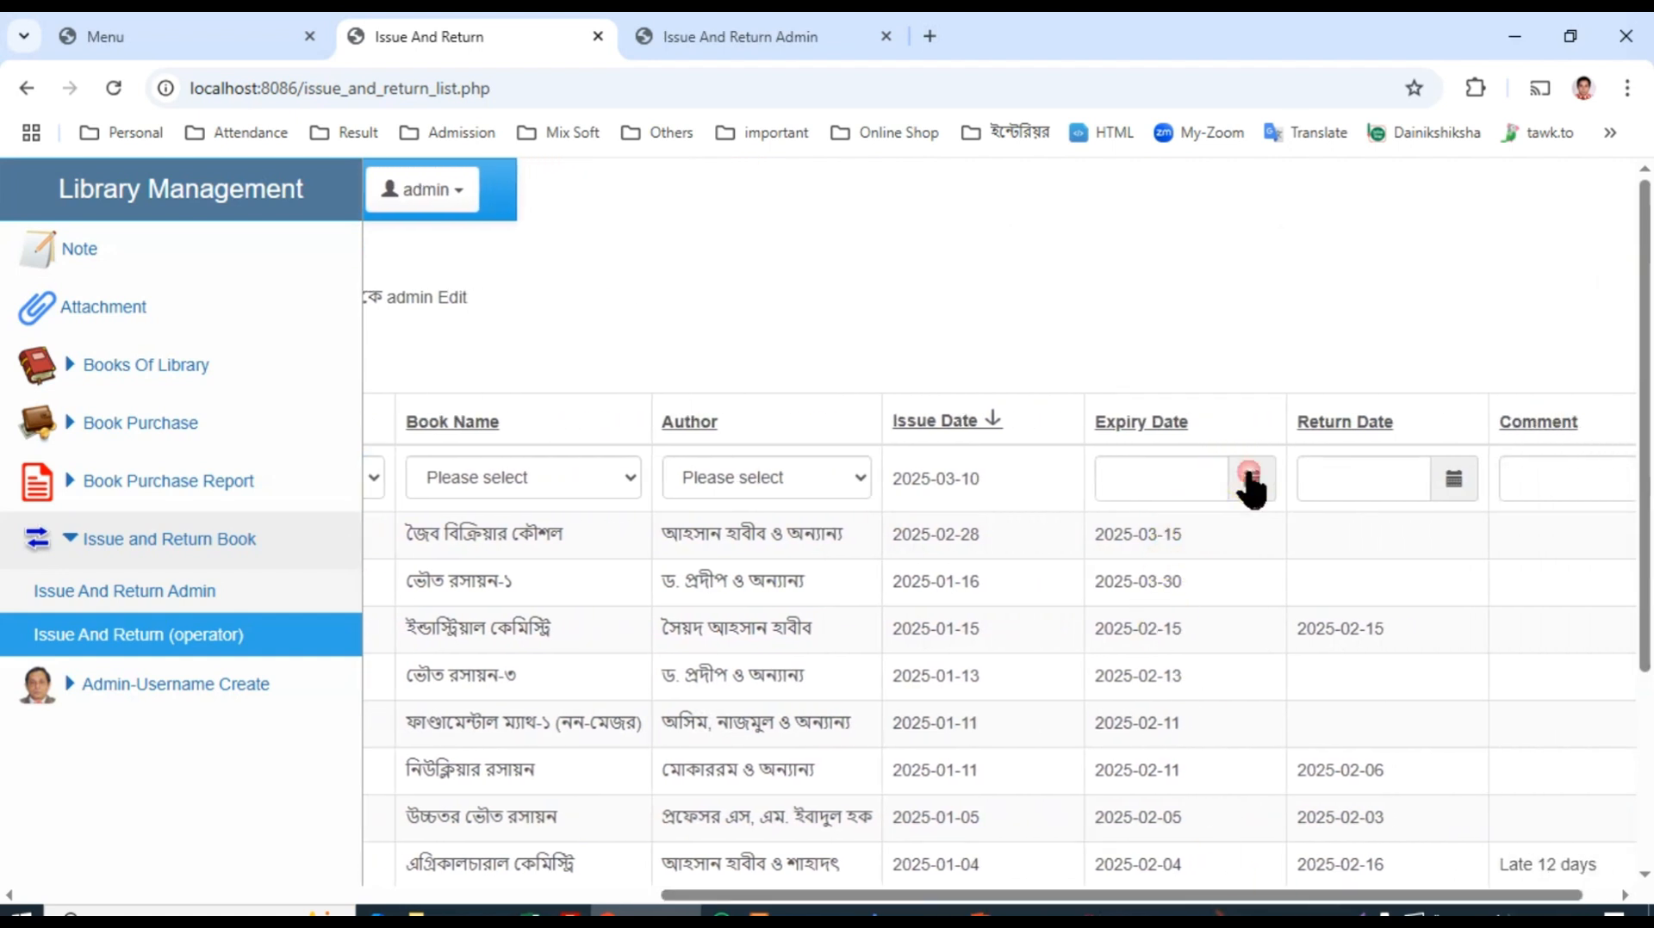
click(989, 678)
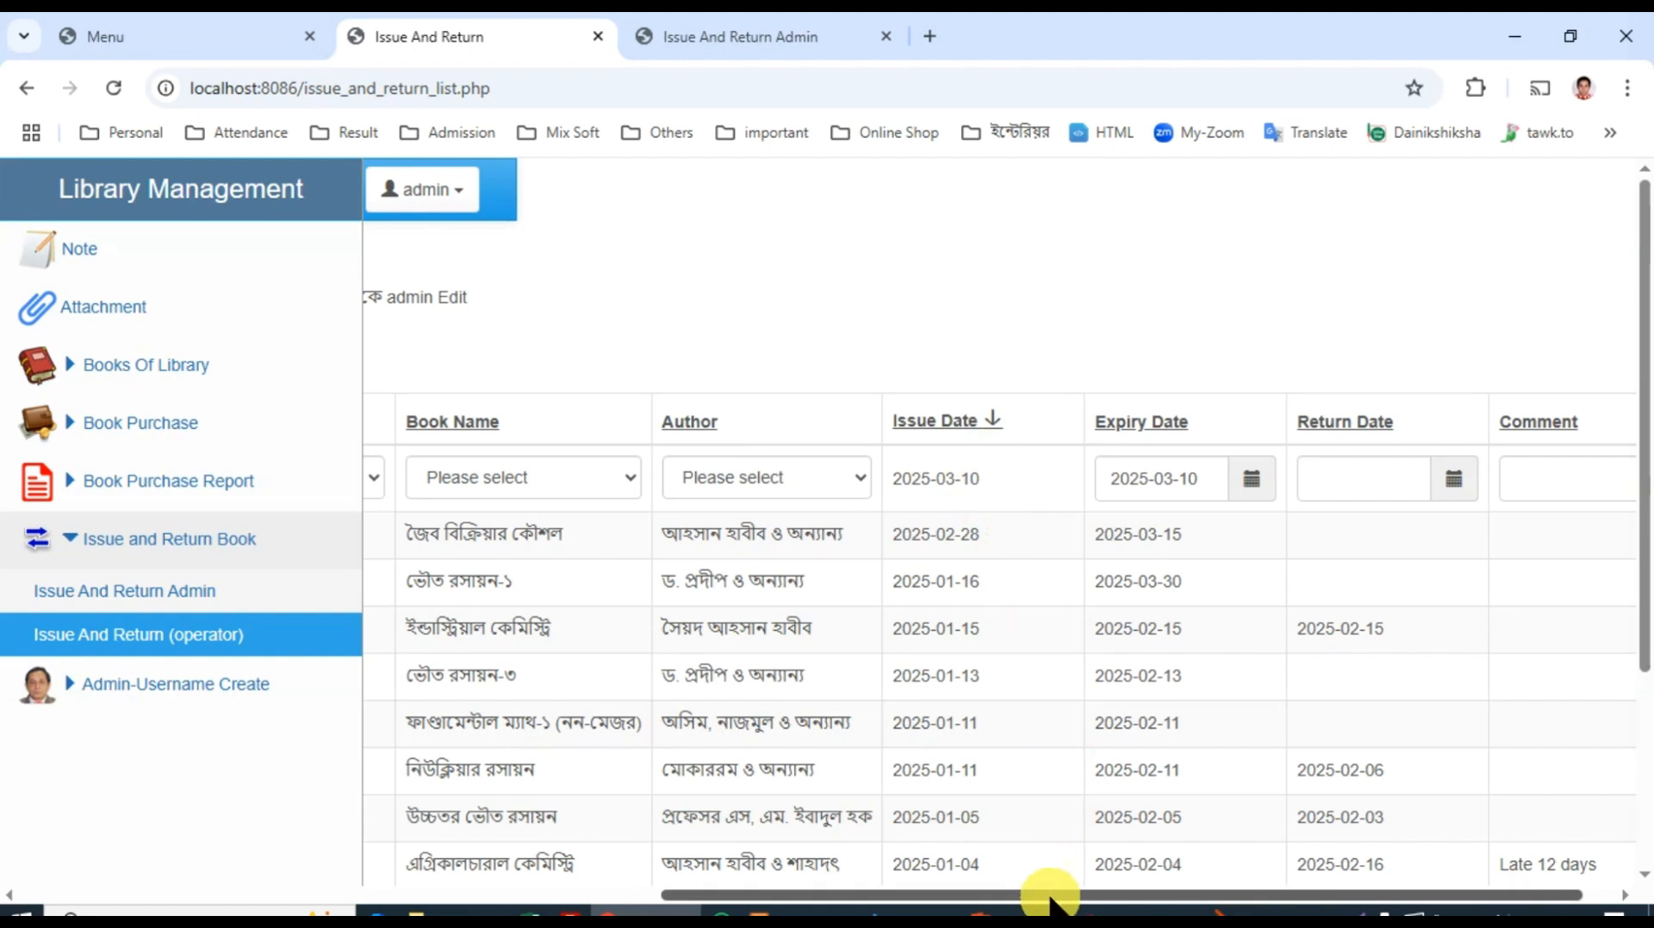
drag(1052, 896, 379, 896)
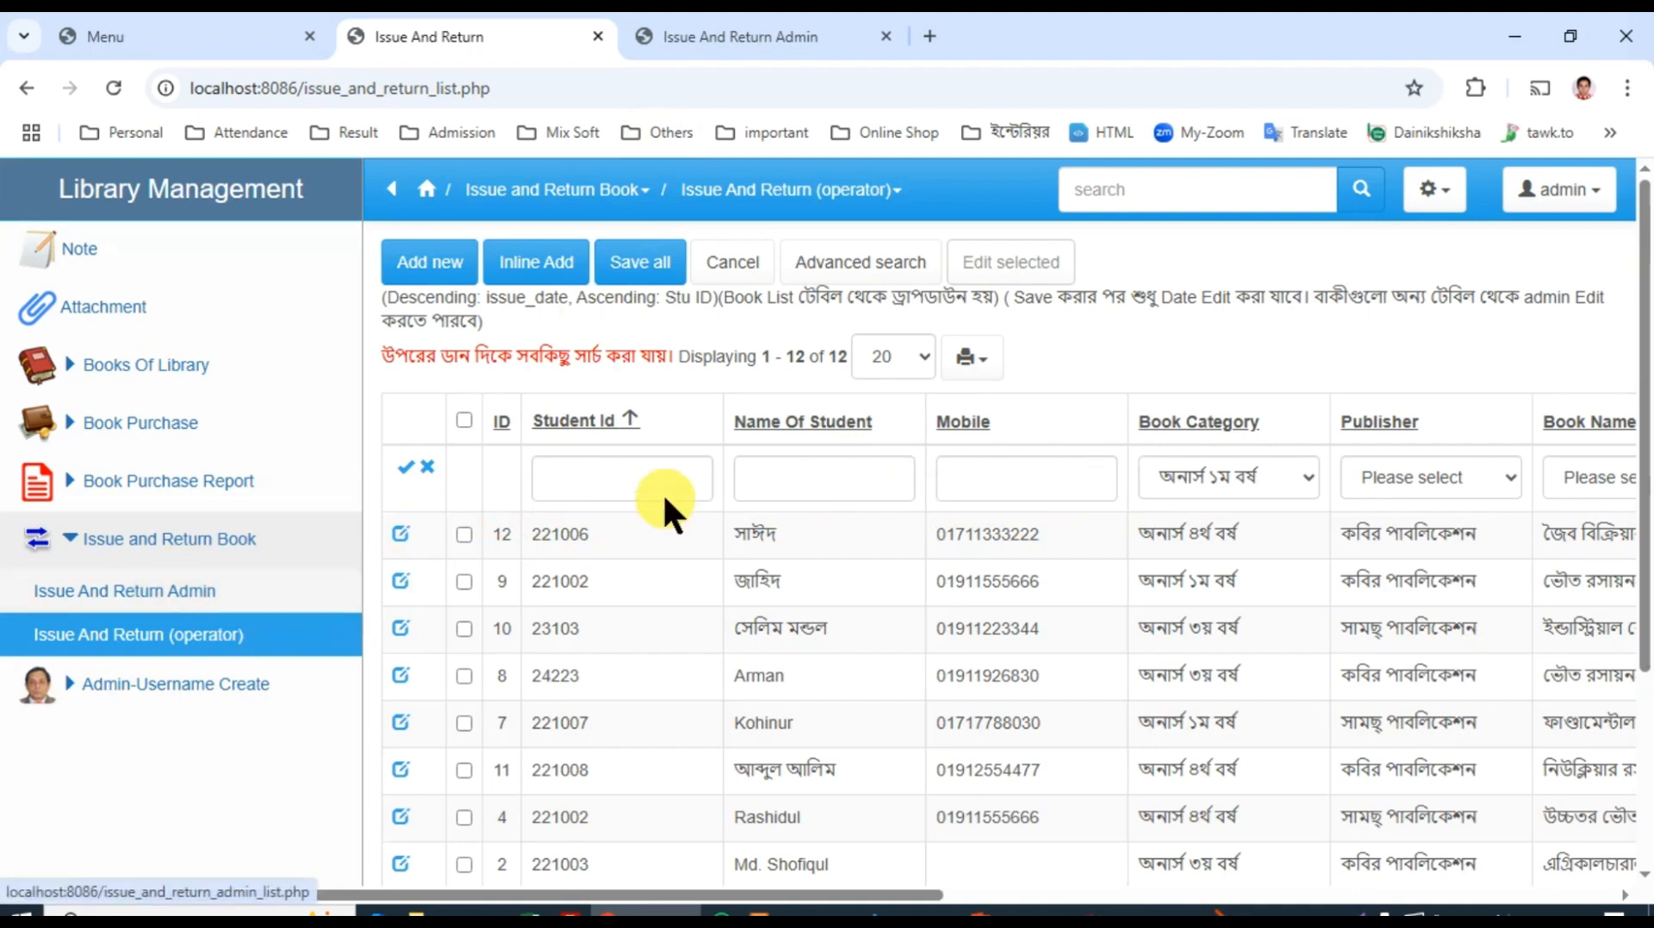
click(426, 470)
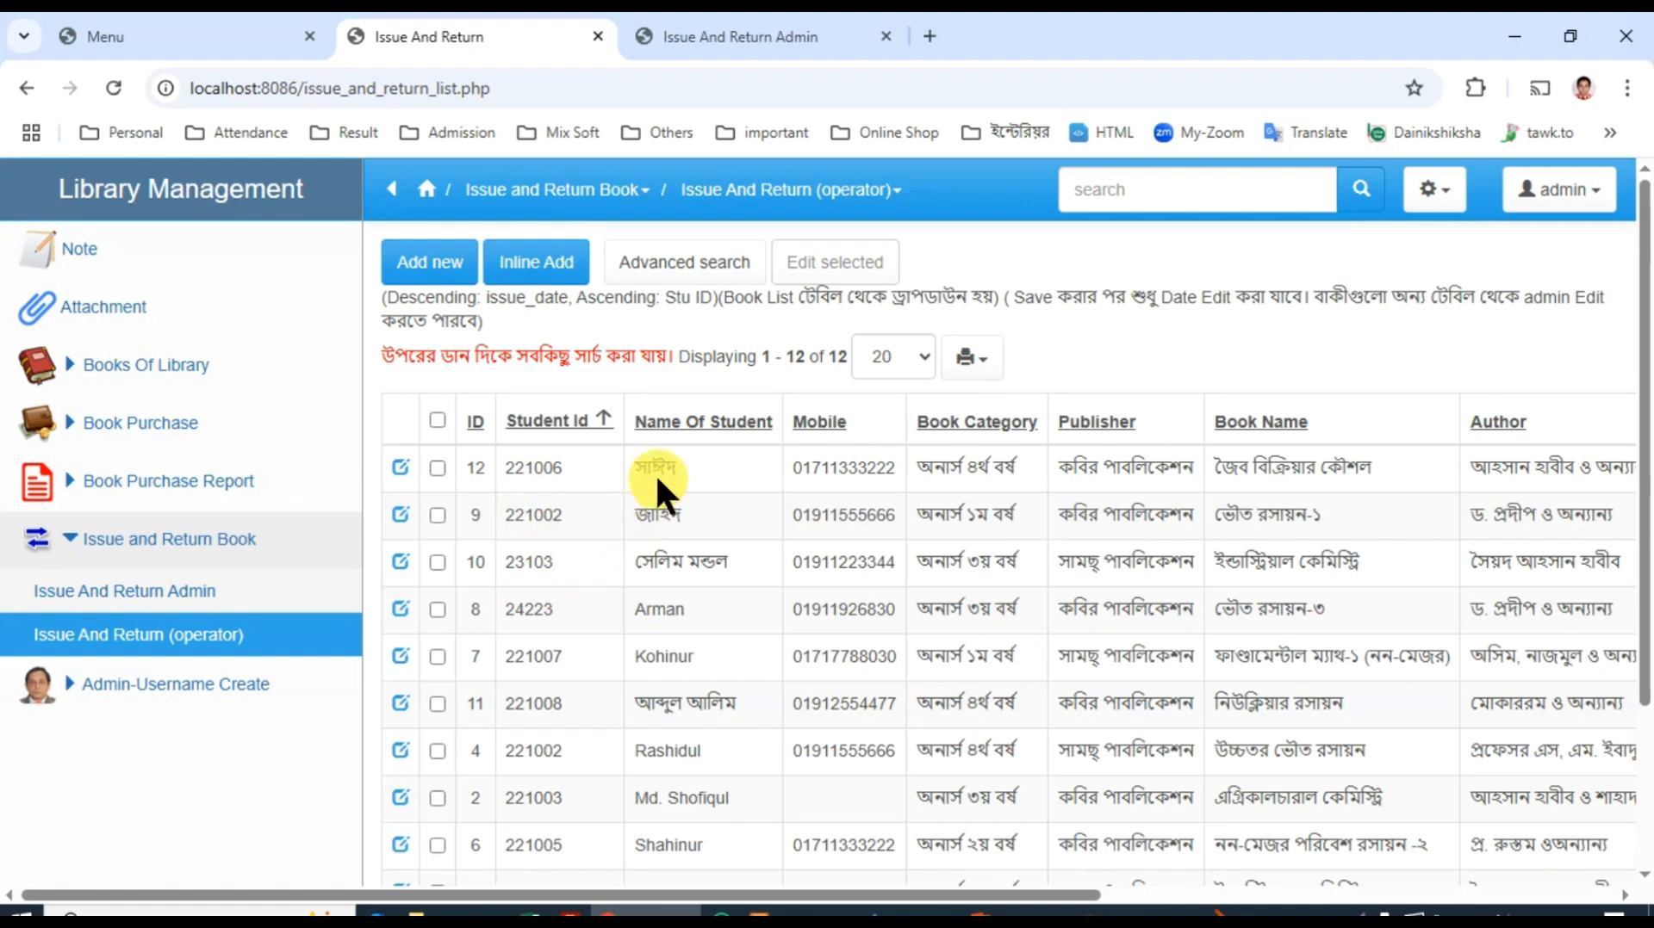
Step: Set the return date of the issued book জৈব বিক্রিয়ার কৌশল to 2025-03-10, save the record and check its dates
click(401, 468)
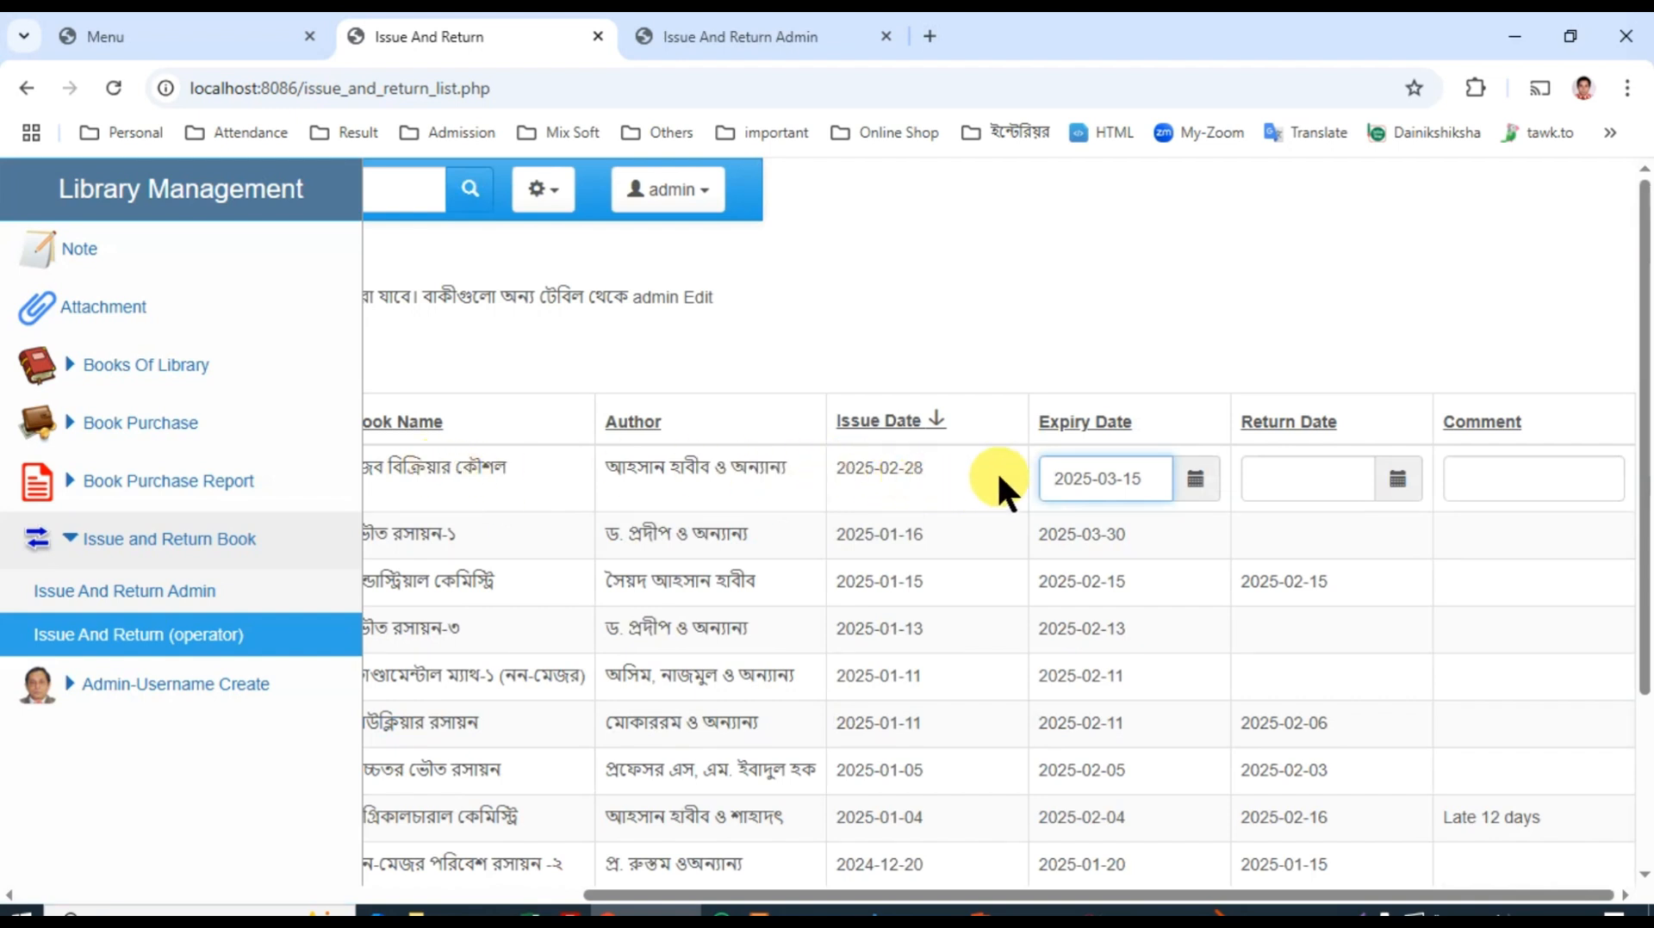
click(1344, 480)
click(1399, 482)
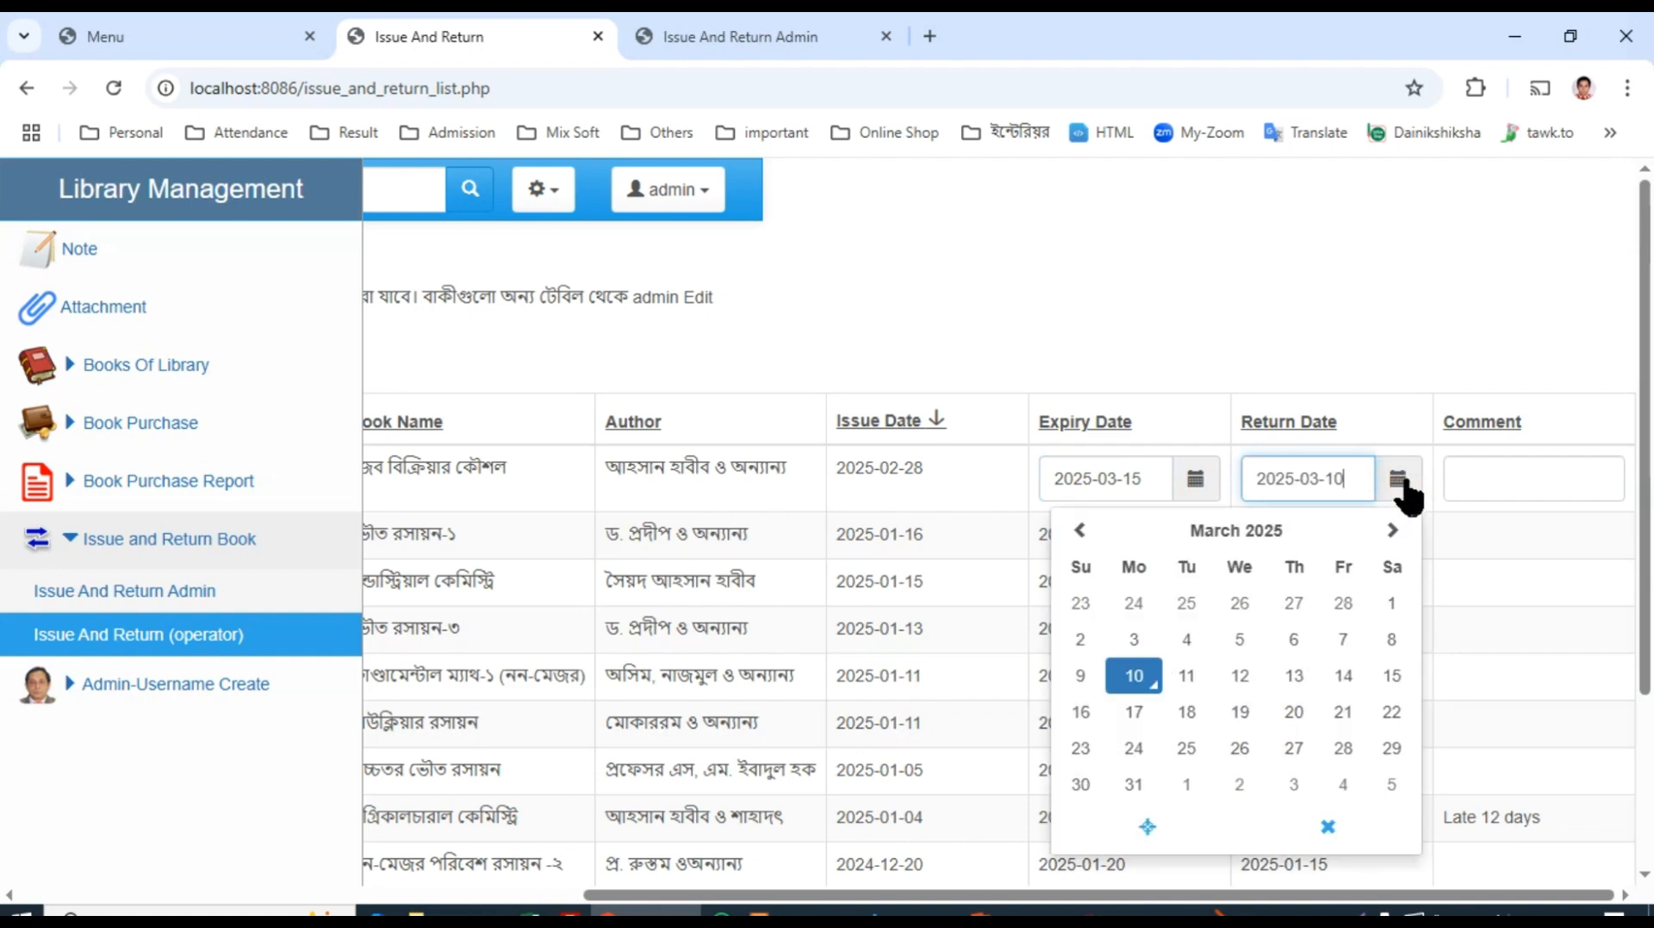
click(1135, 680)
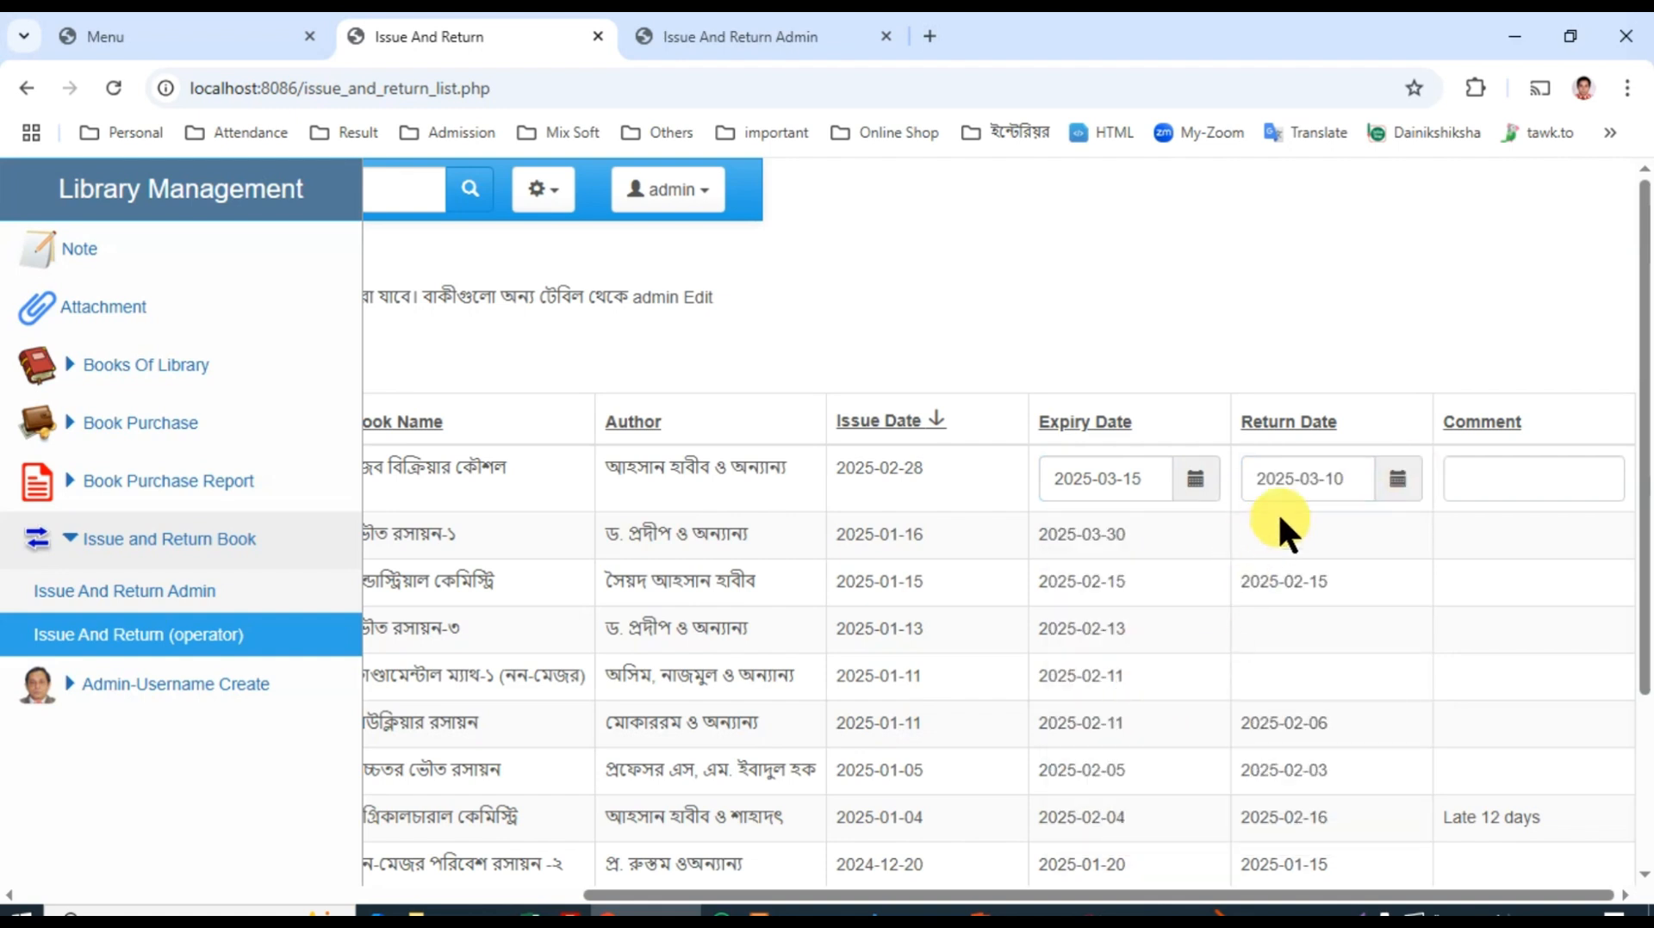
drag(1207, 896, 424, 895)
click(640, 263)
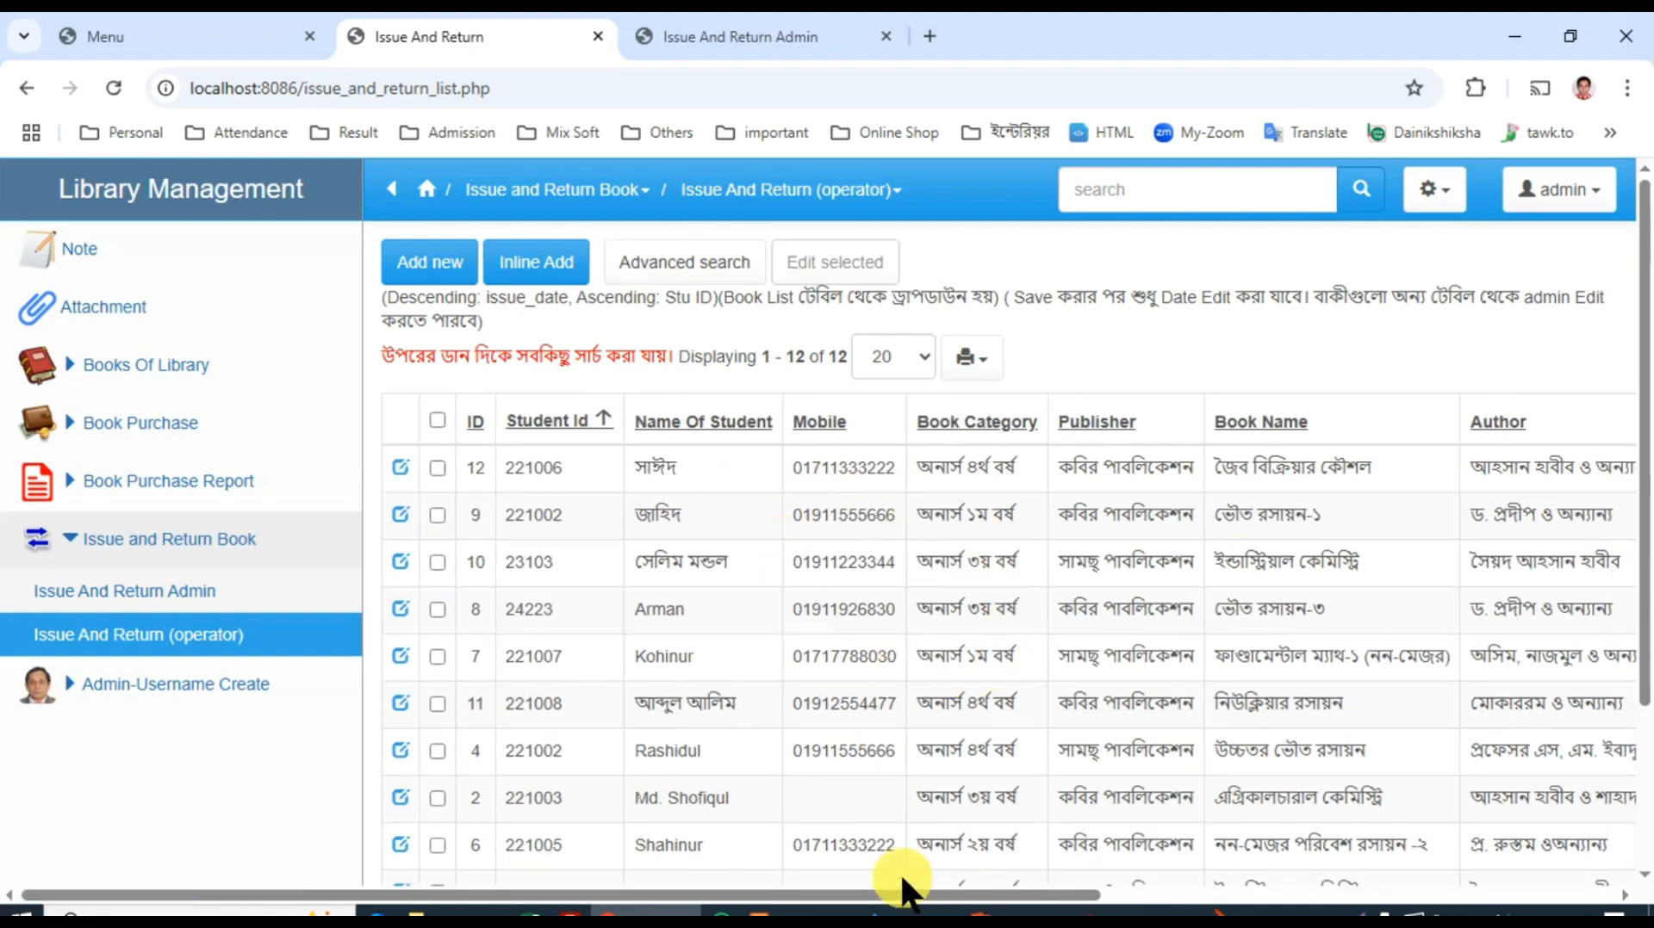
drag(871, 896, 1400, 901)
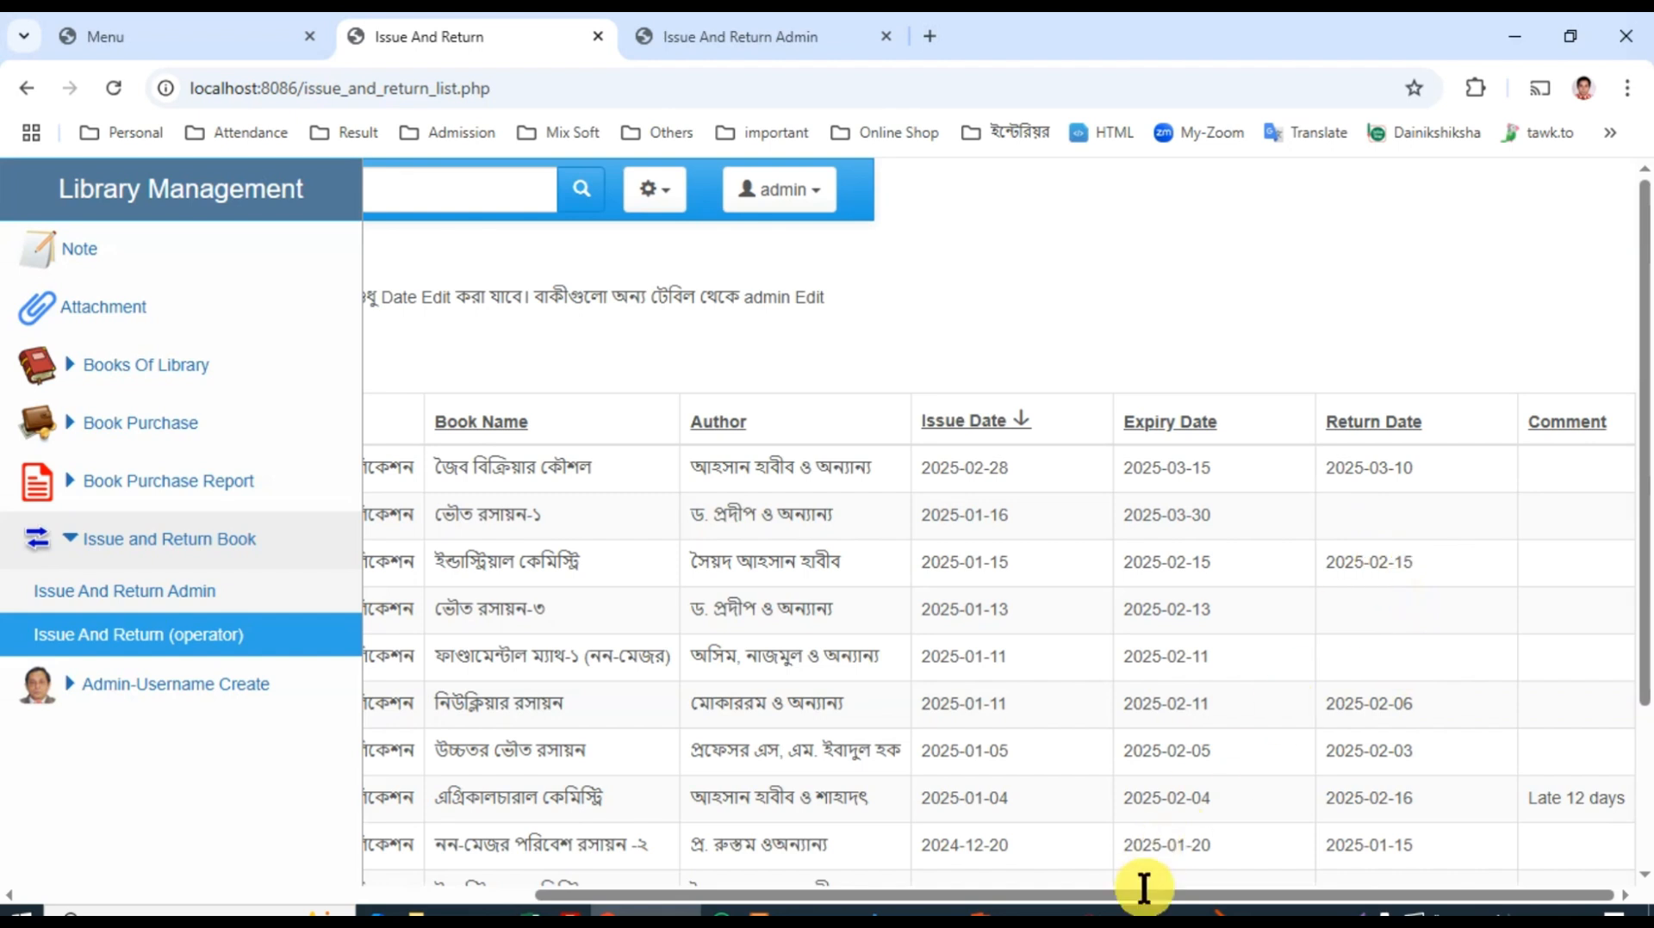
drag(1145, 900, 637, 900)
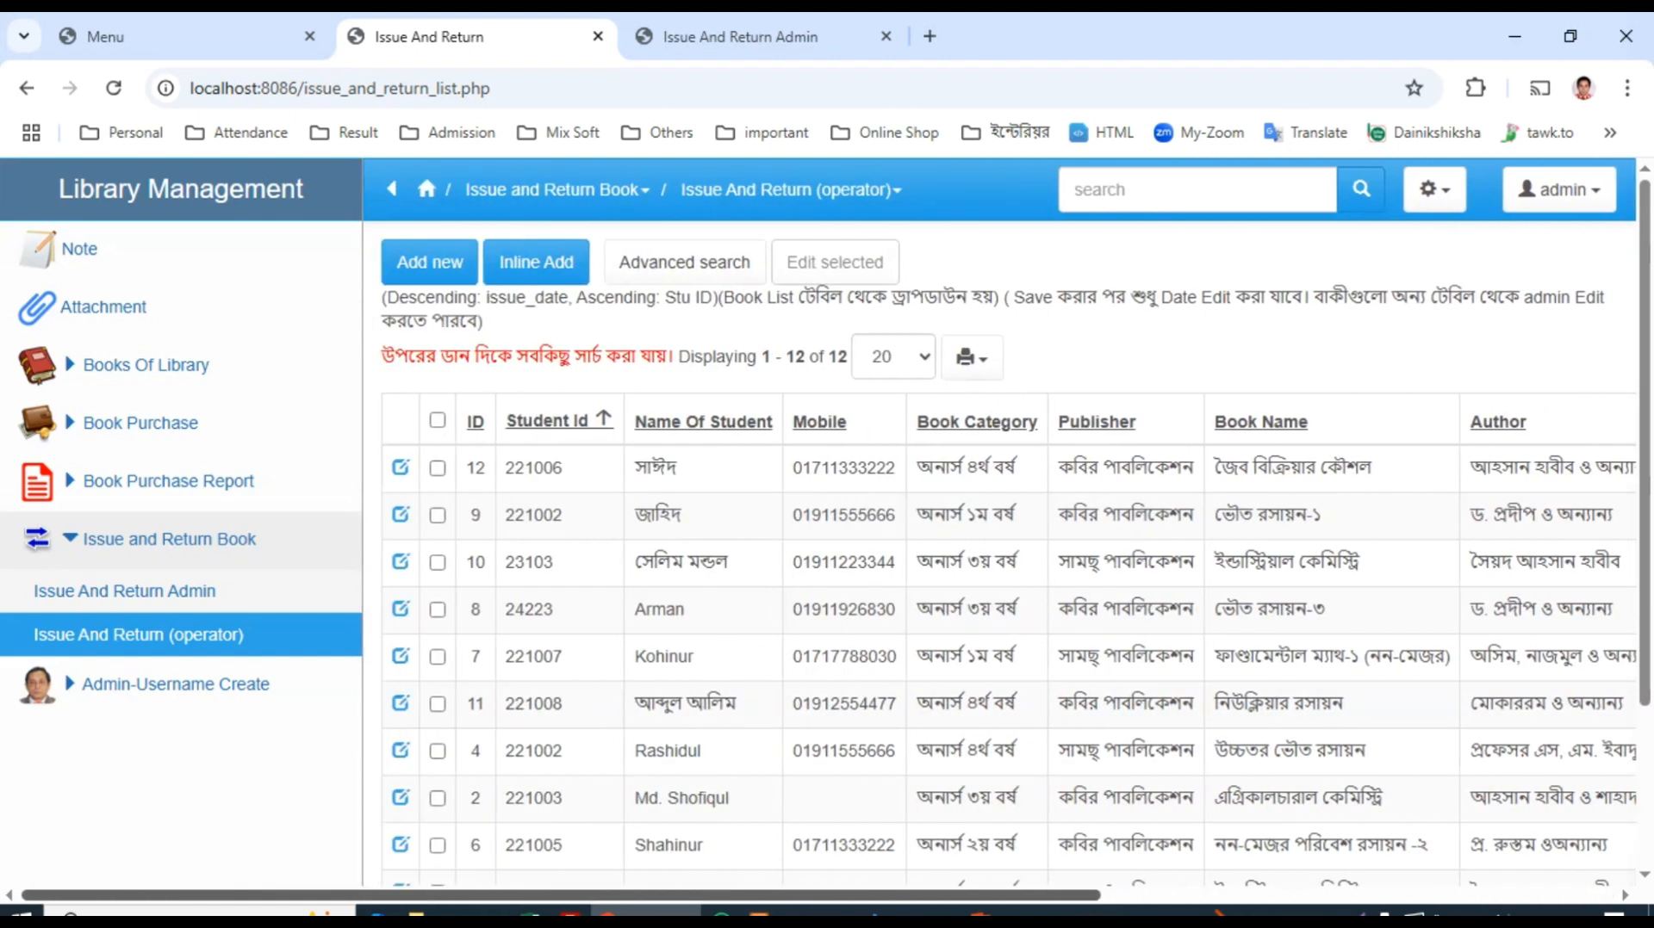
Step: Search the Issue And Return list for books whose Return Date is Empty and look through the matching records
click(698, 260)
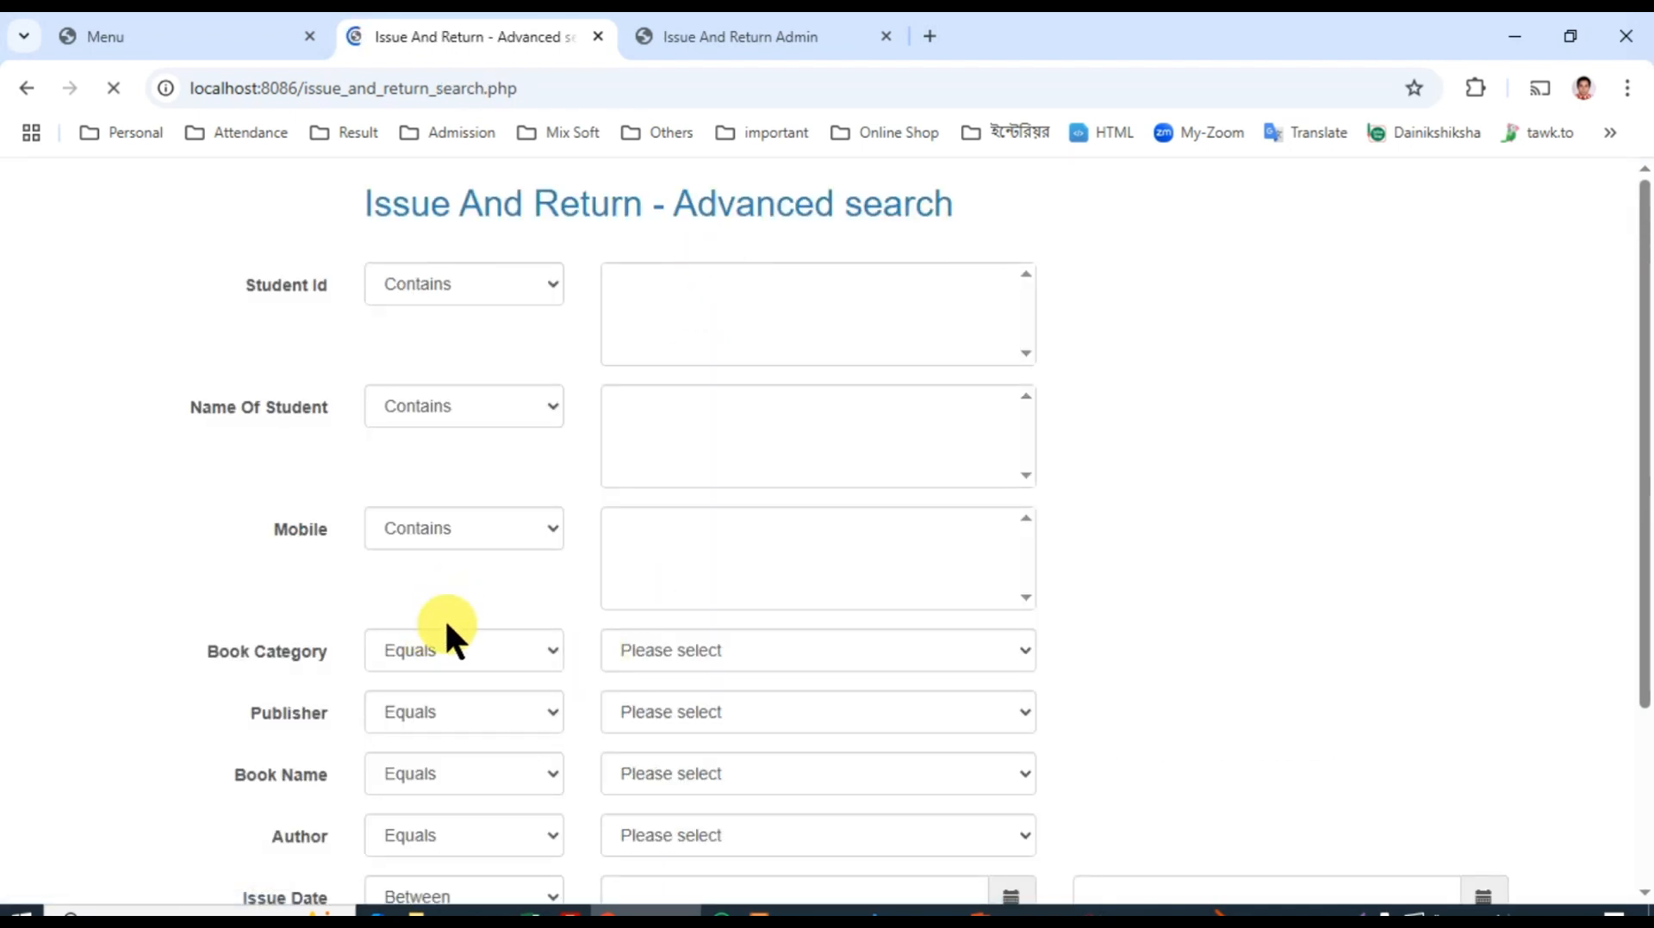
scroll(446, 627, down, 3)
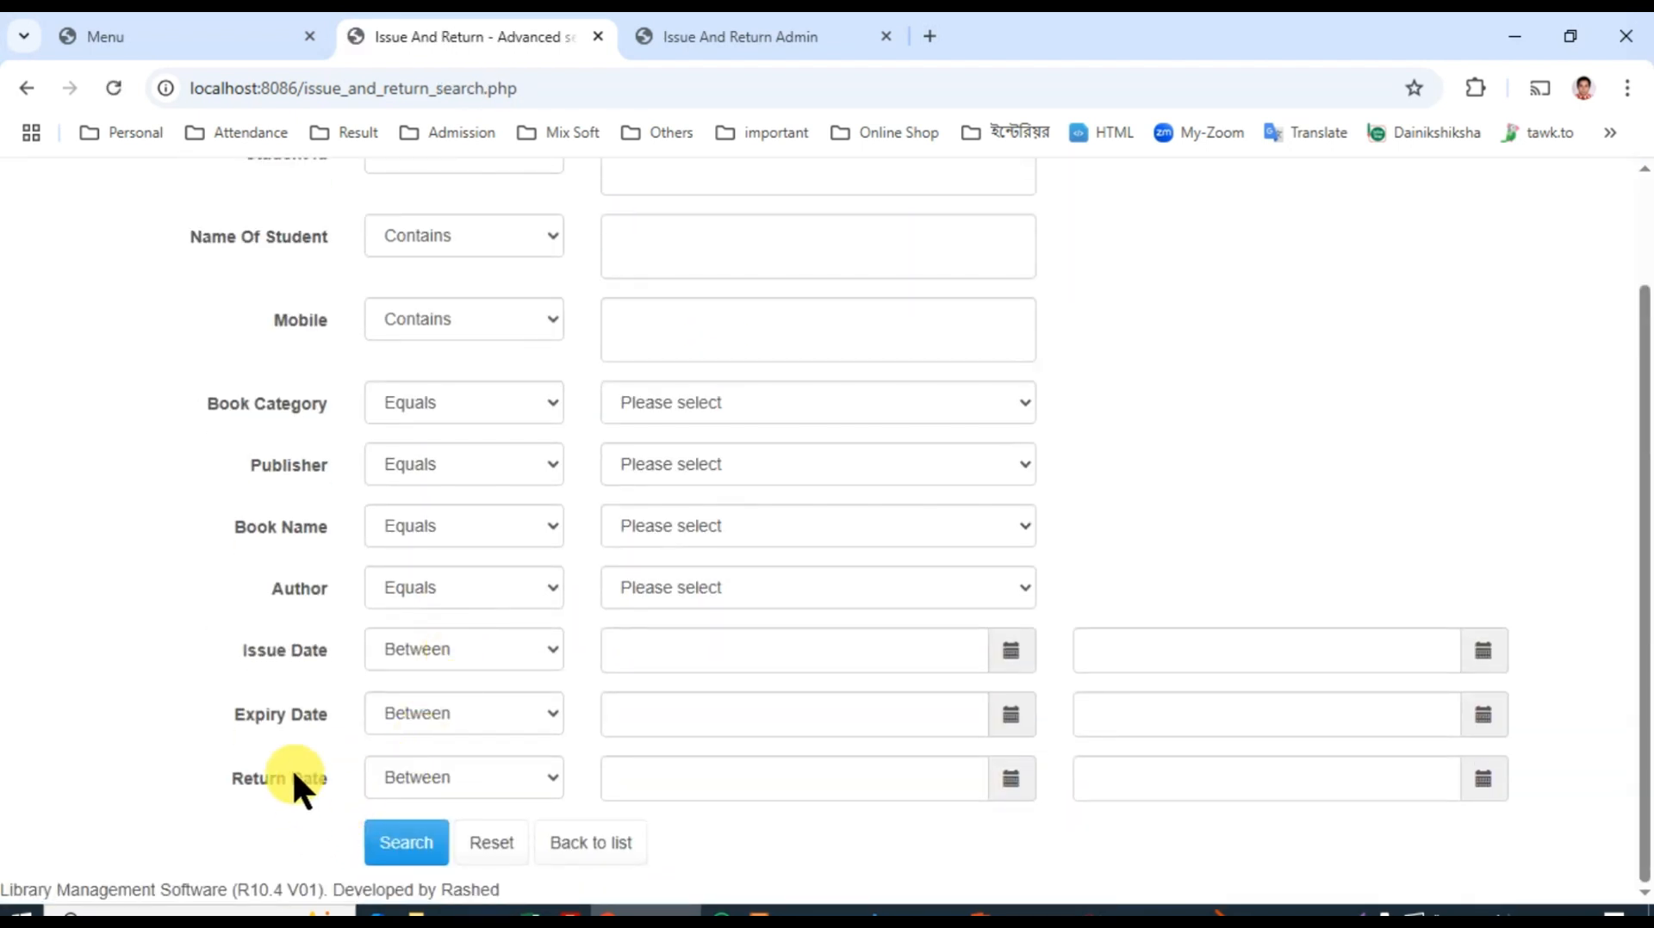
click(434, 775)
click(415, 712)
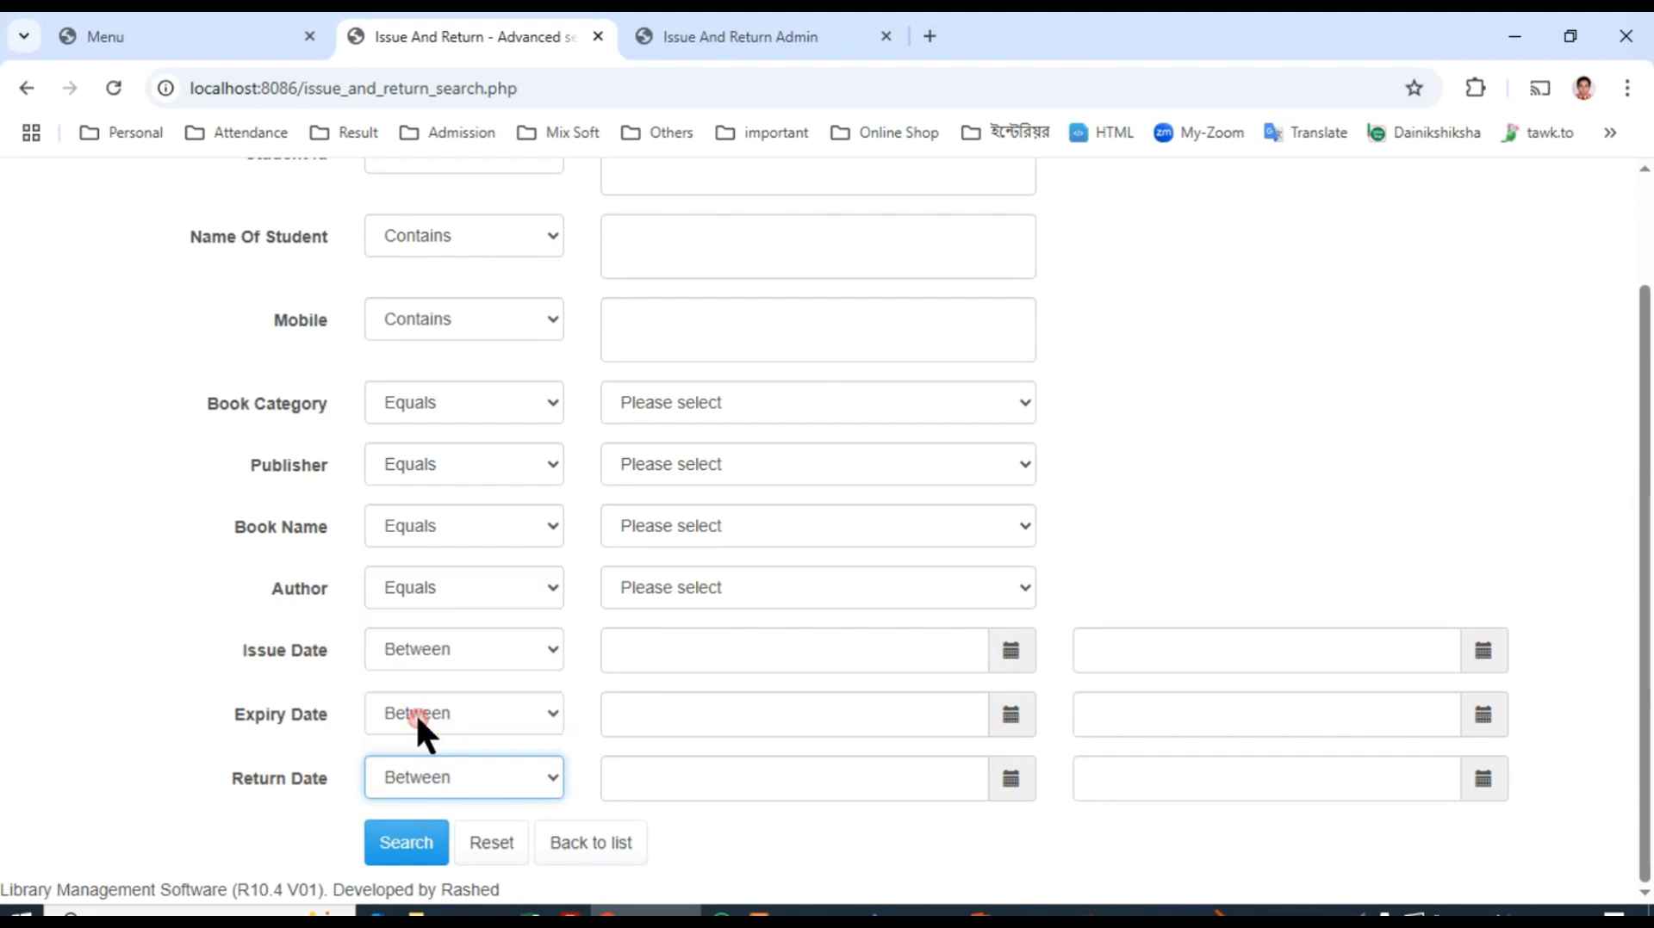
click(406, 840)
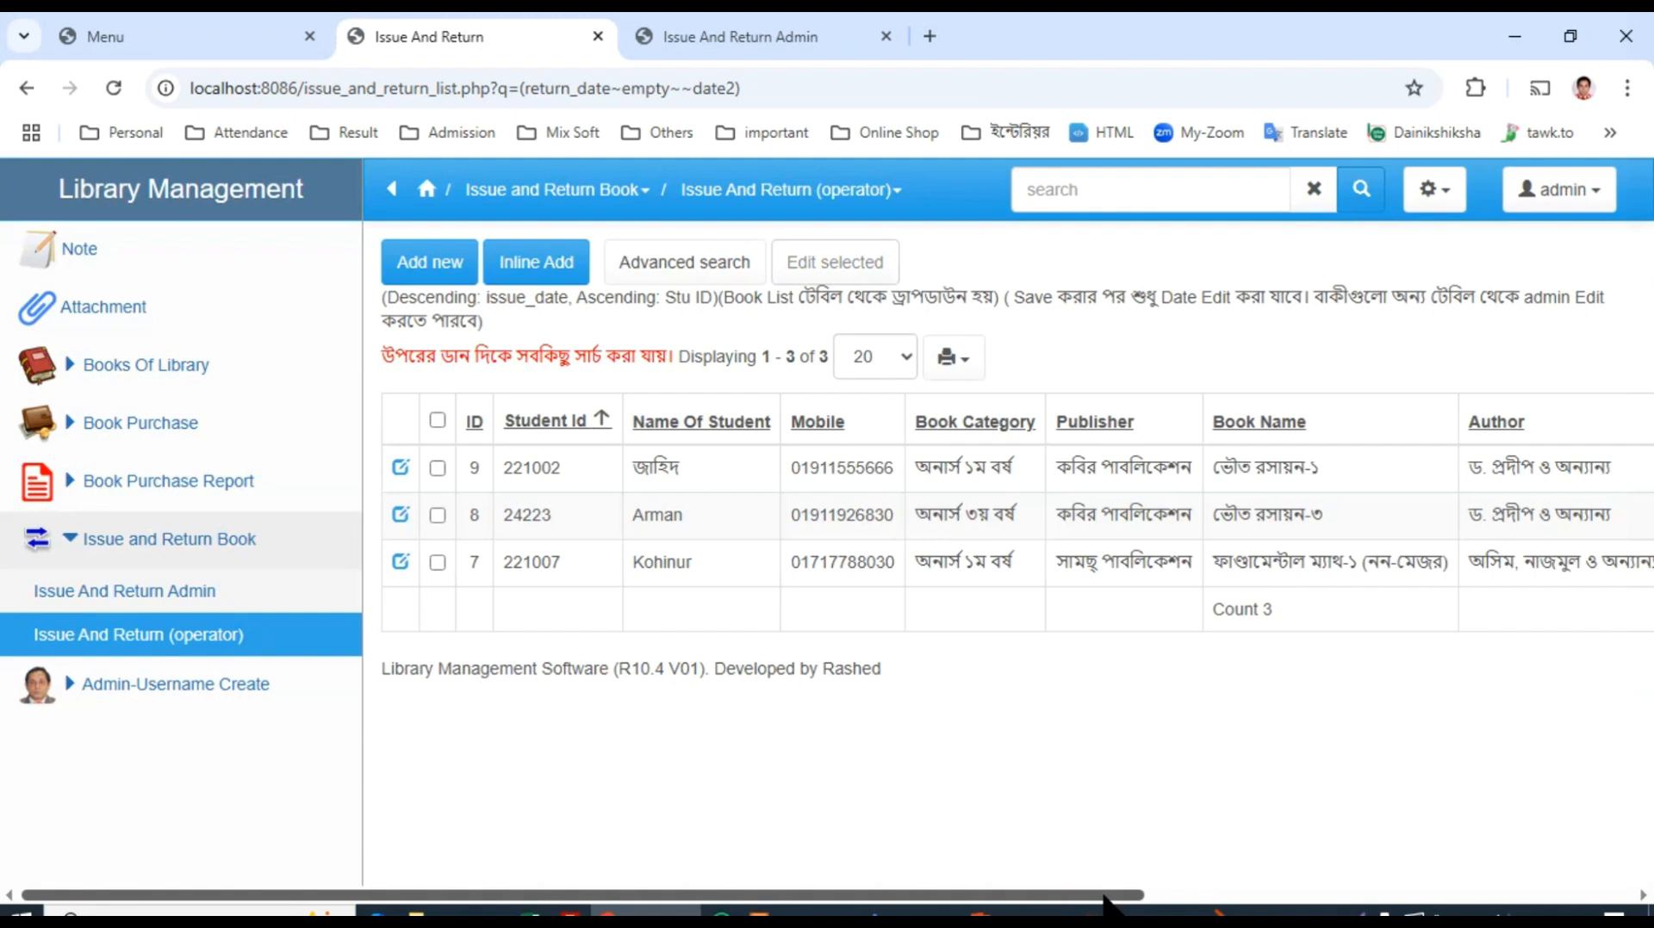
drag(1105, 895, 1536, 896)
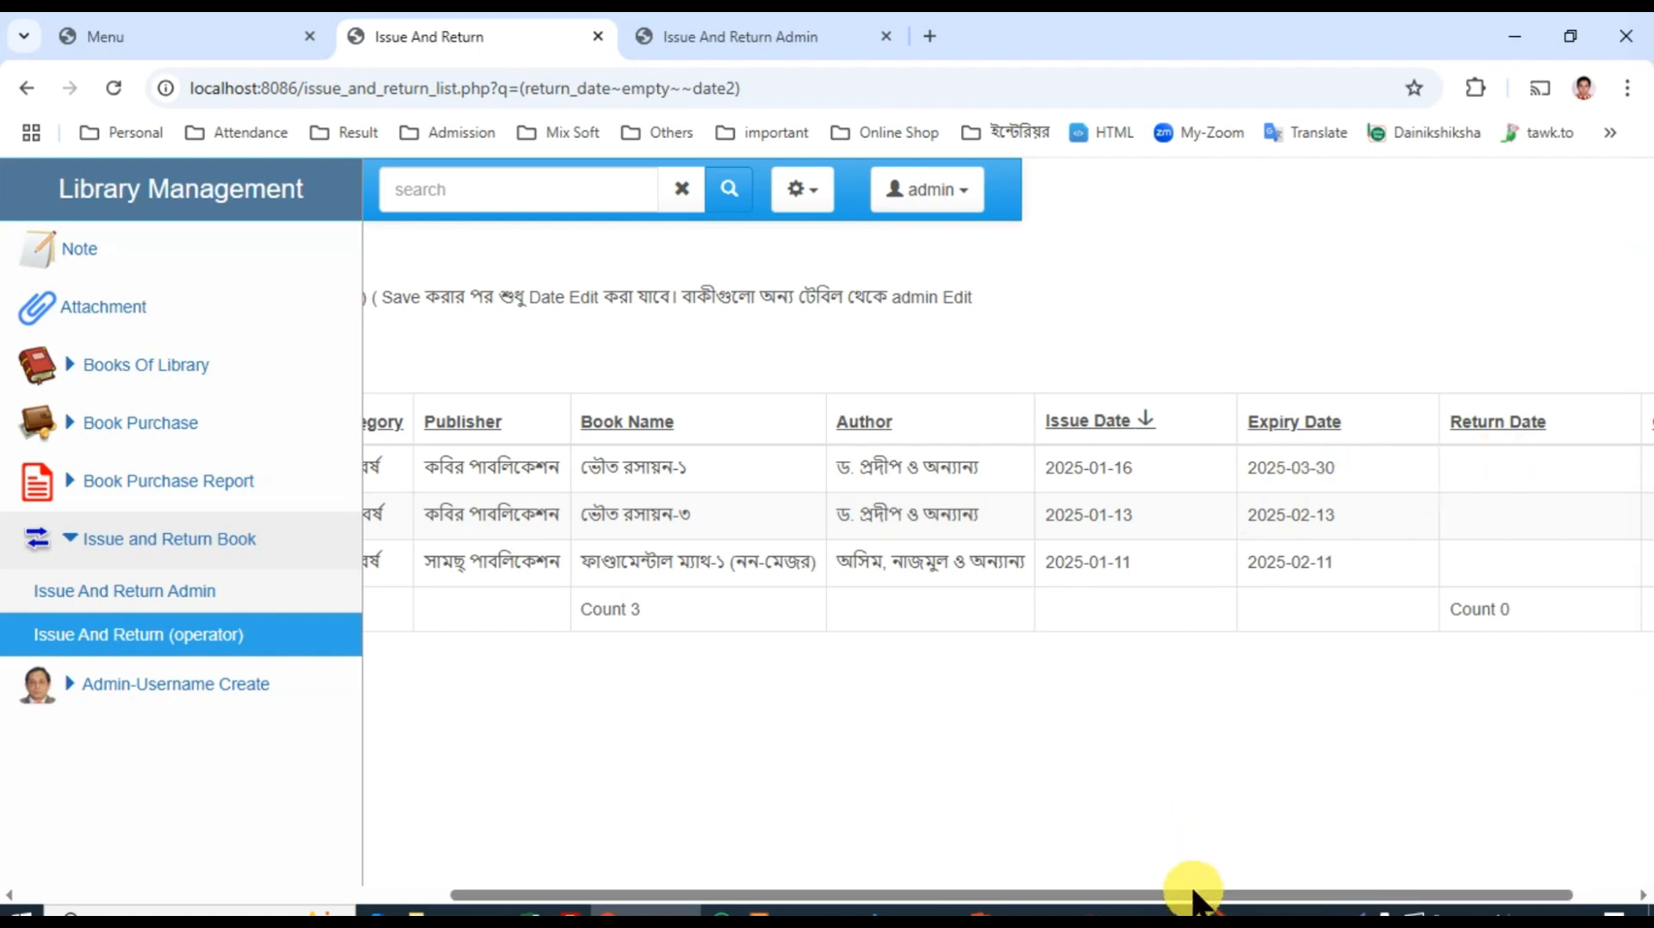
drag(1196, 900, 766, 900)
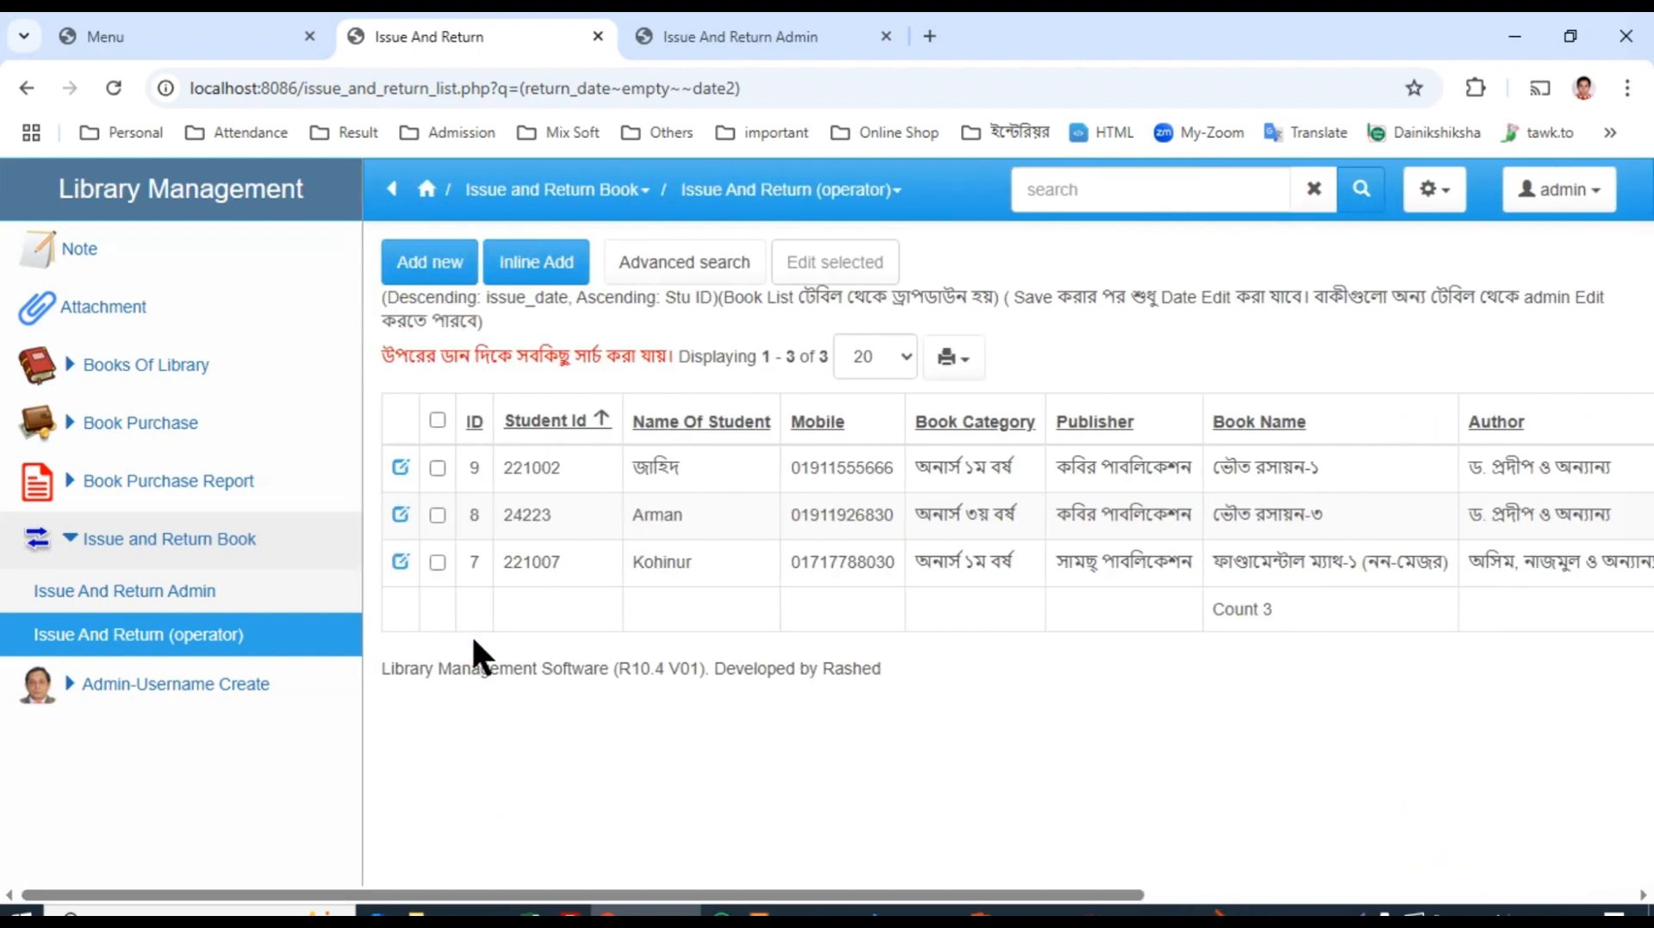
Step: Search for overdue books with Expiry Date less than 2025-03-10 and Return Date Empty, and look through the matching records
click(659, 262)
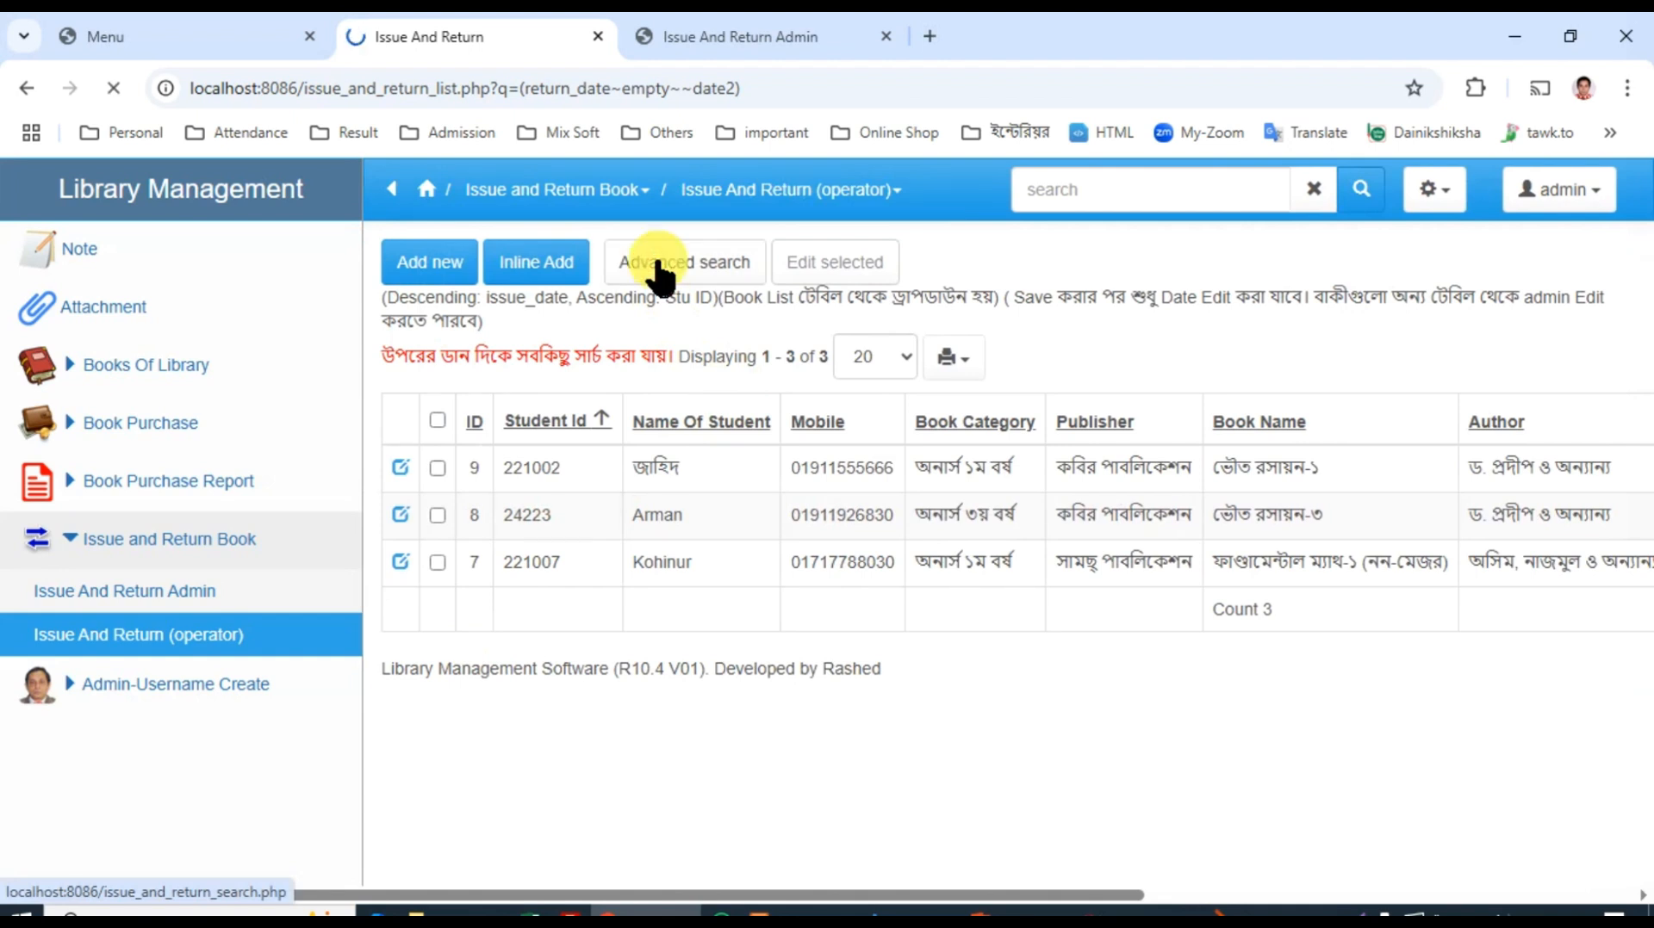
scroll(310, 671, down, 3)
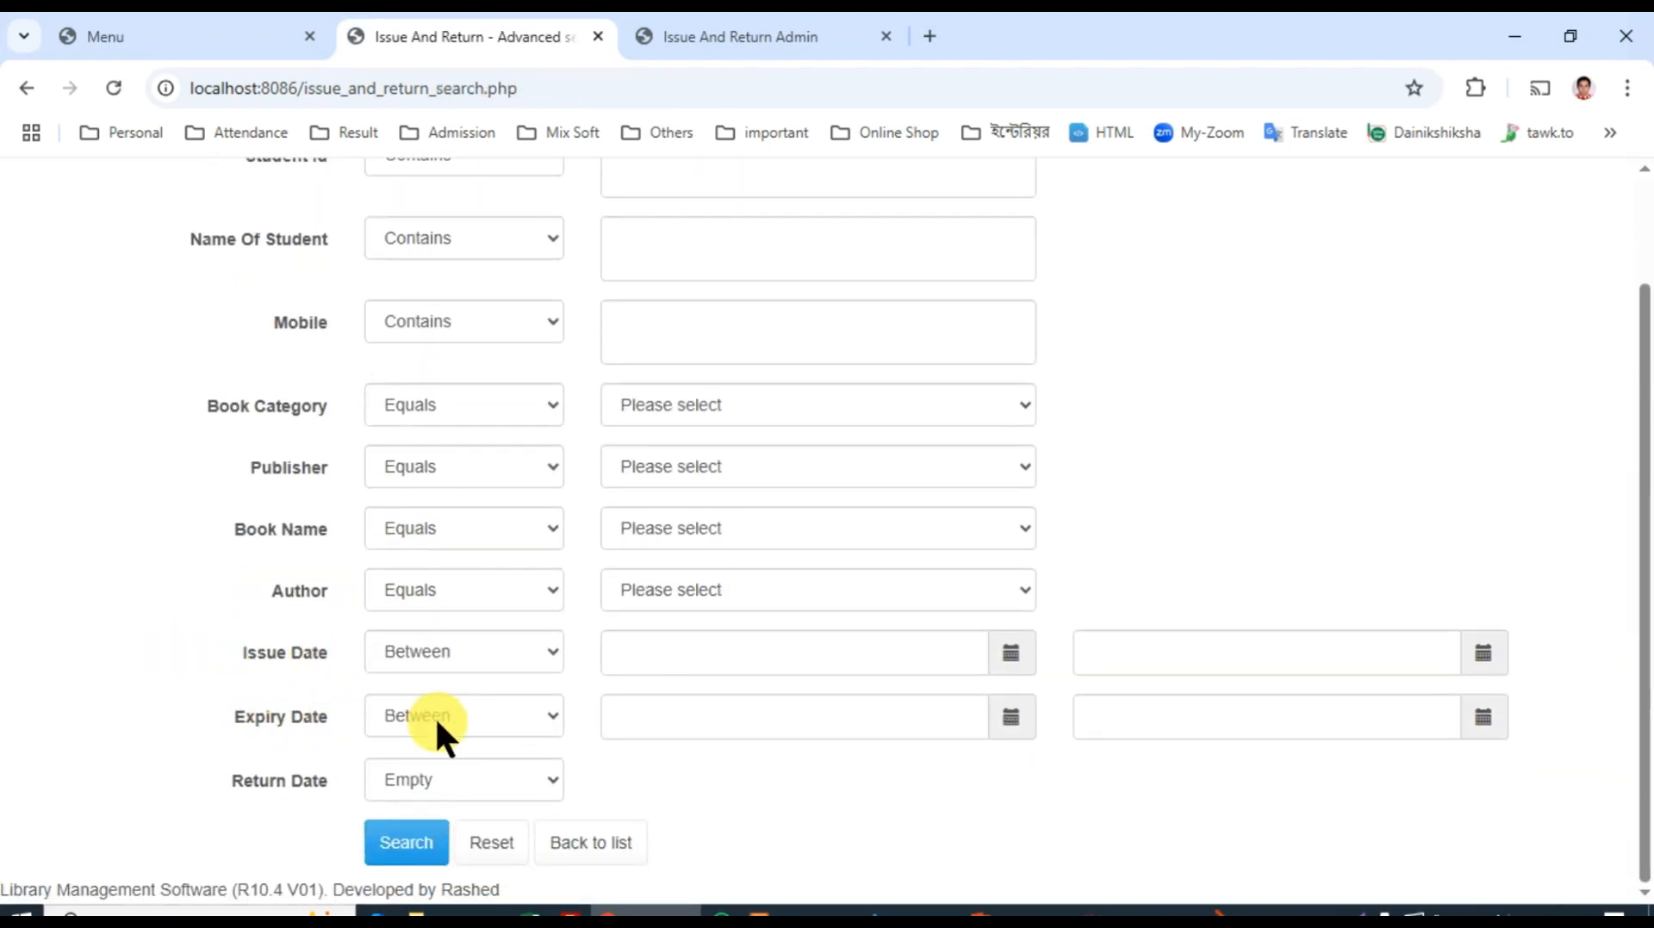
click(427, 709)
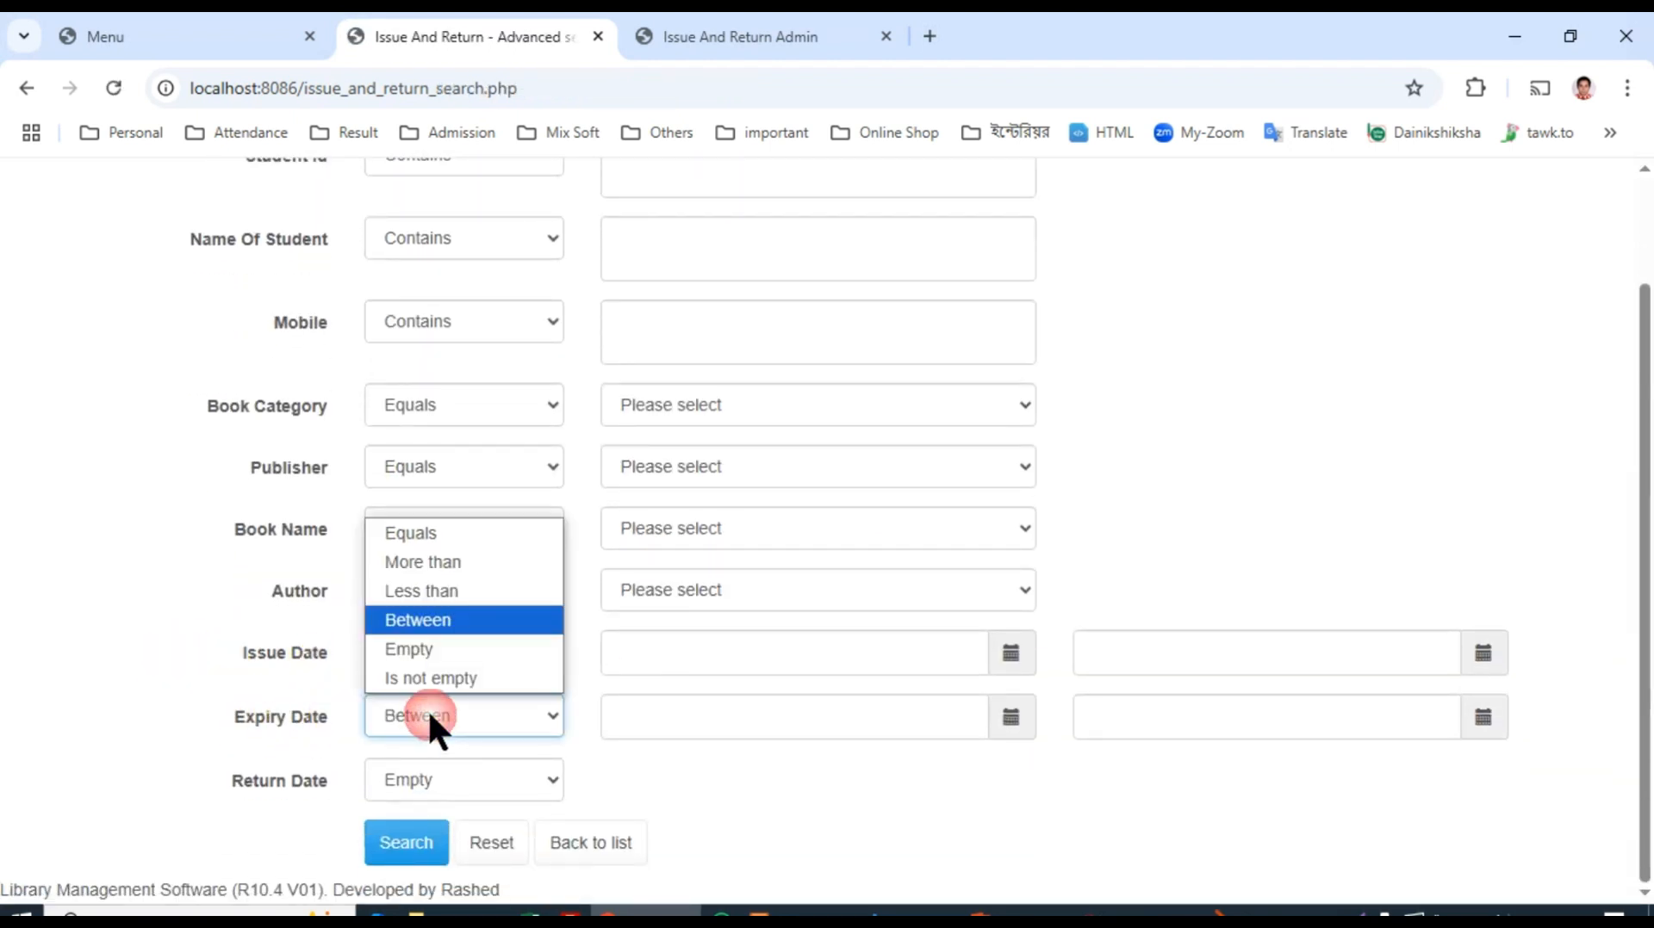
click(433, 592)
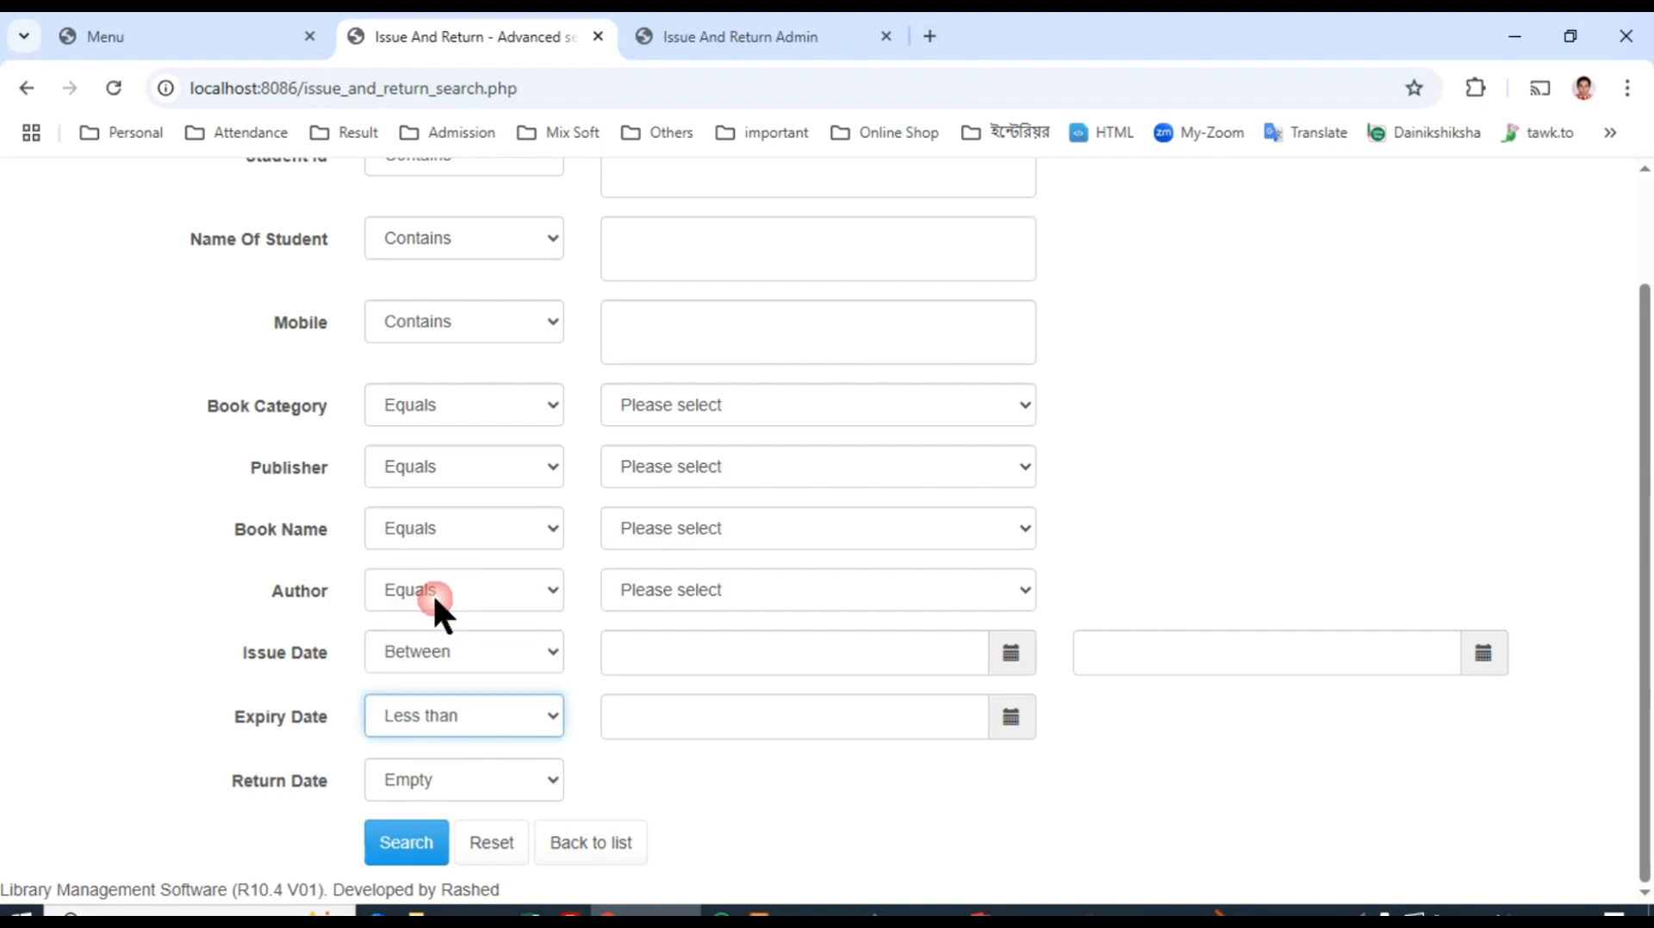
click(1006, 723)
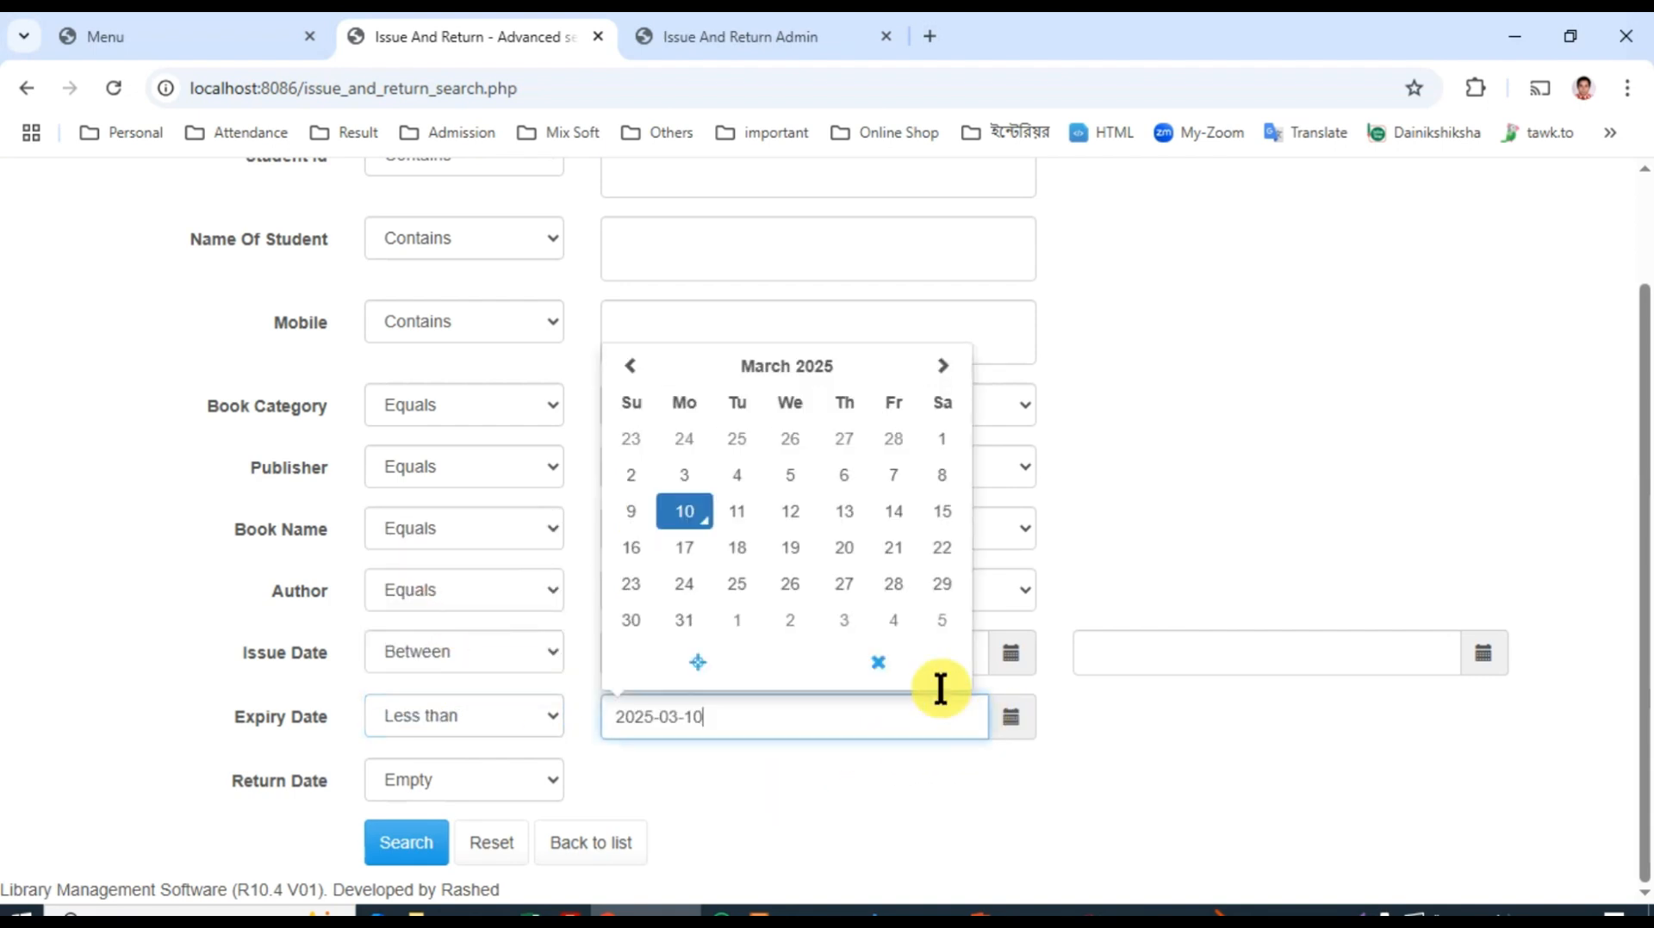
click(685, 532)
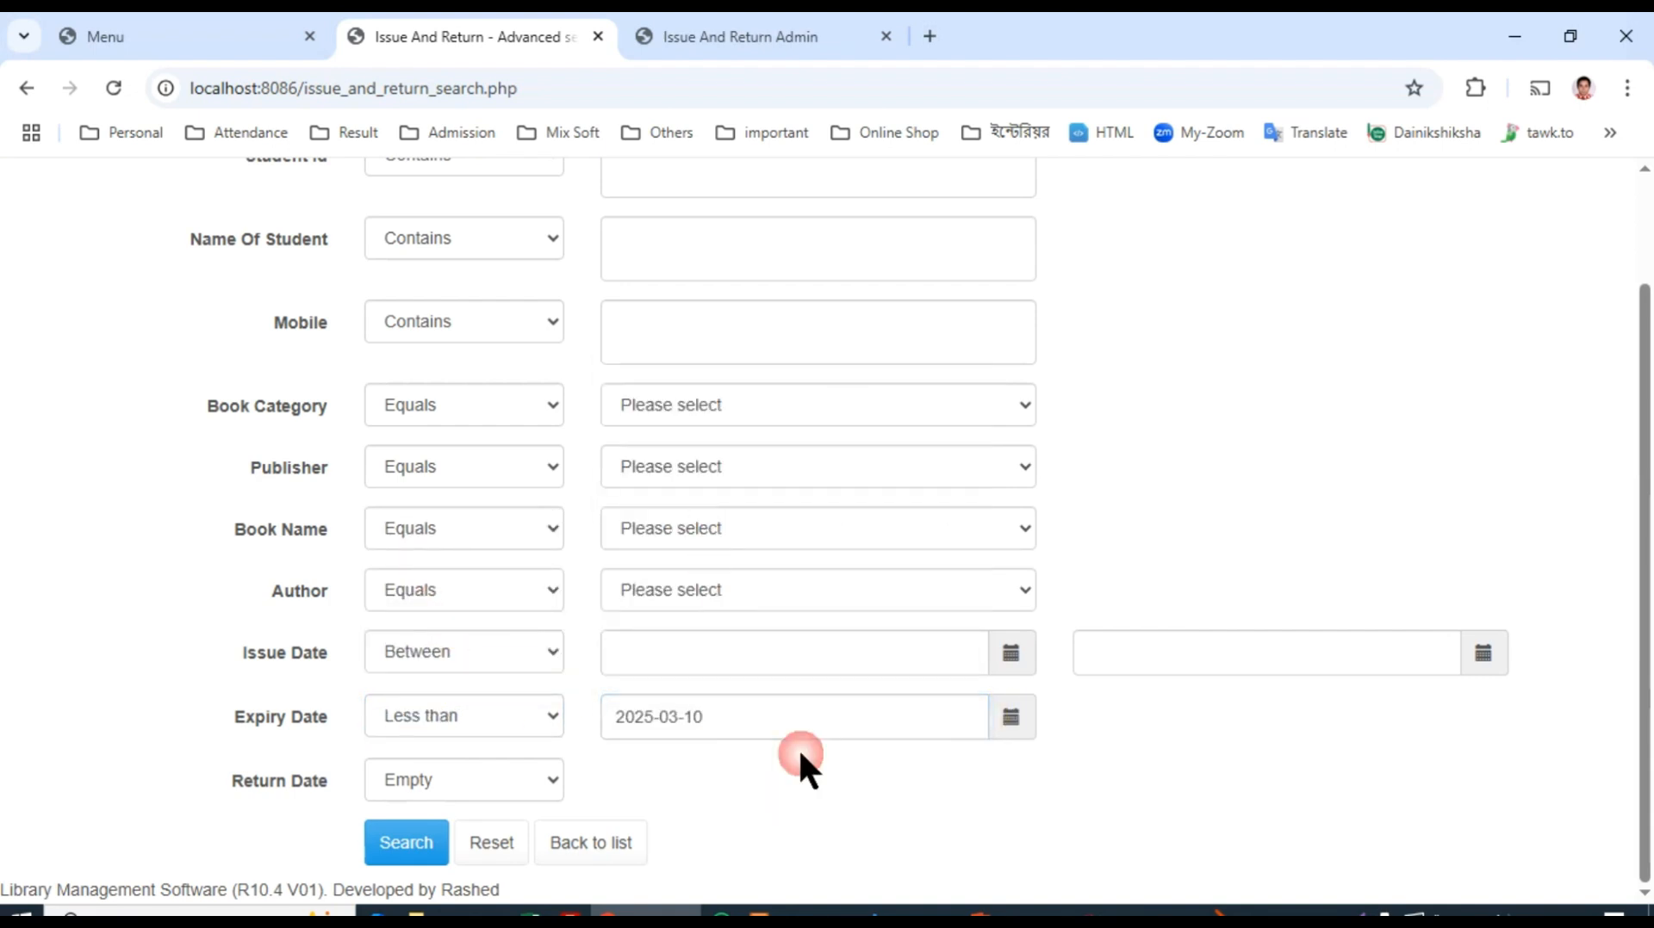
click(426, 849)
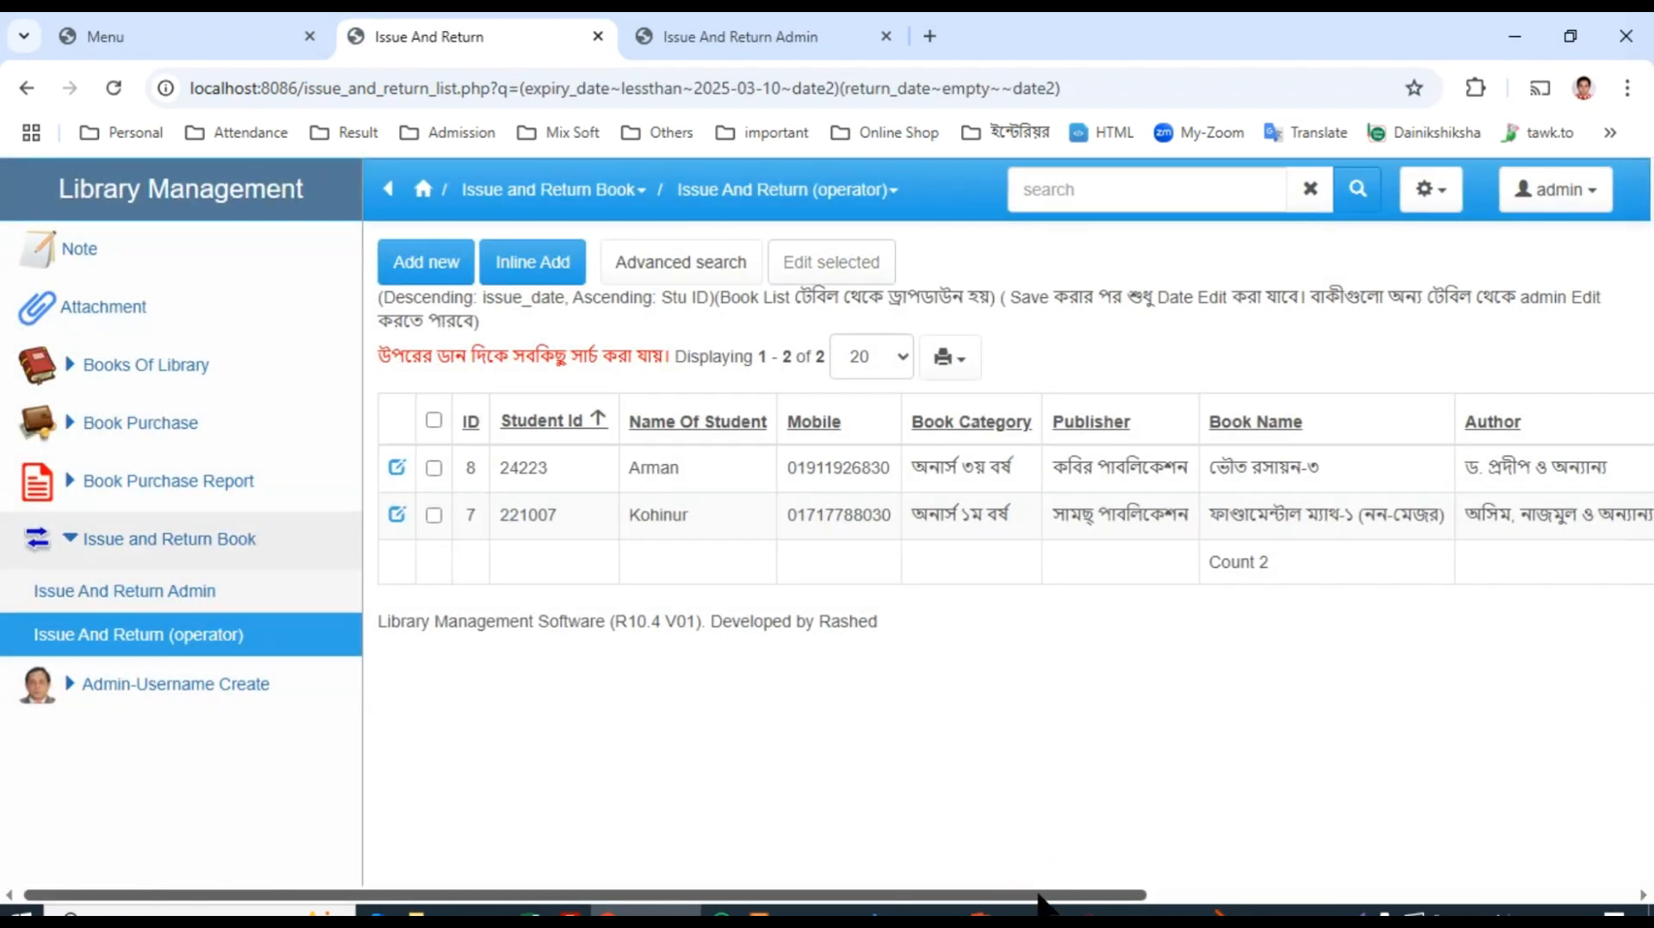
drag(1040, 898, 1417, 620)
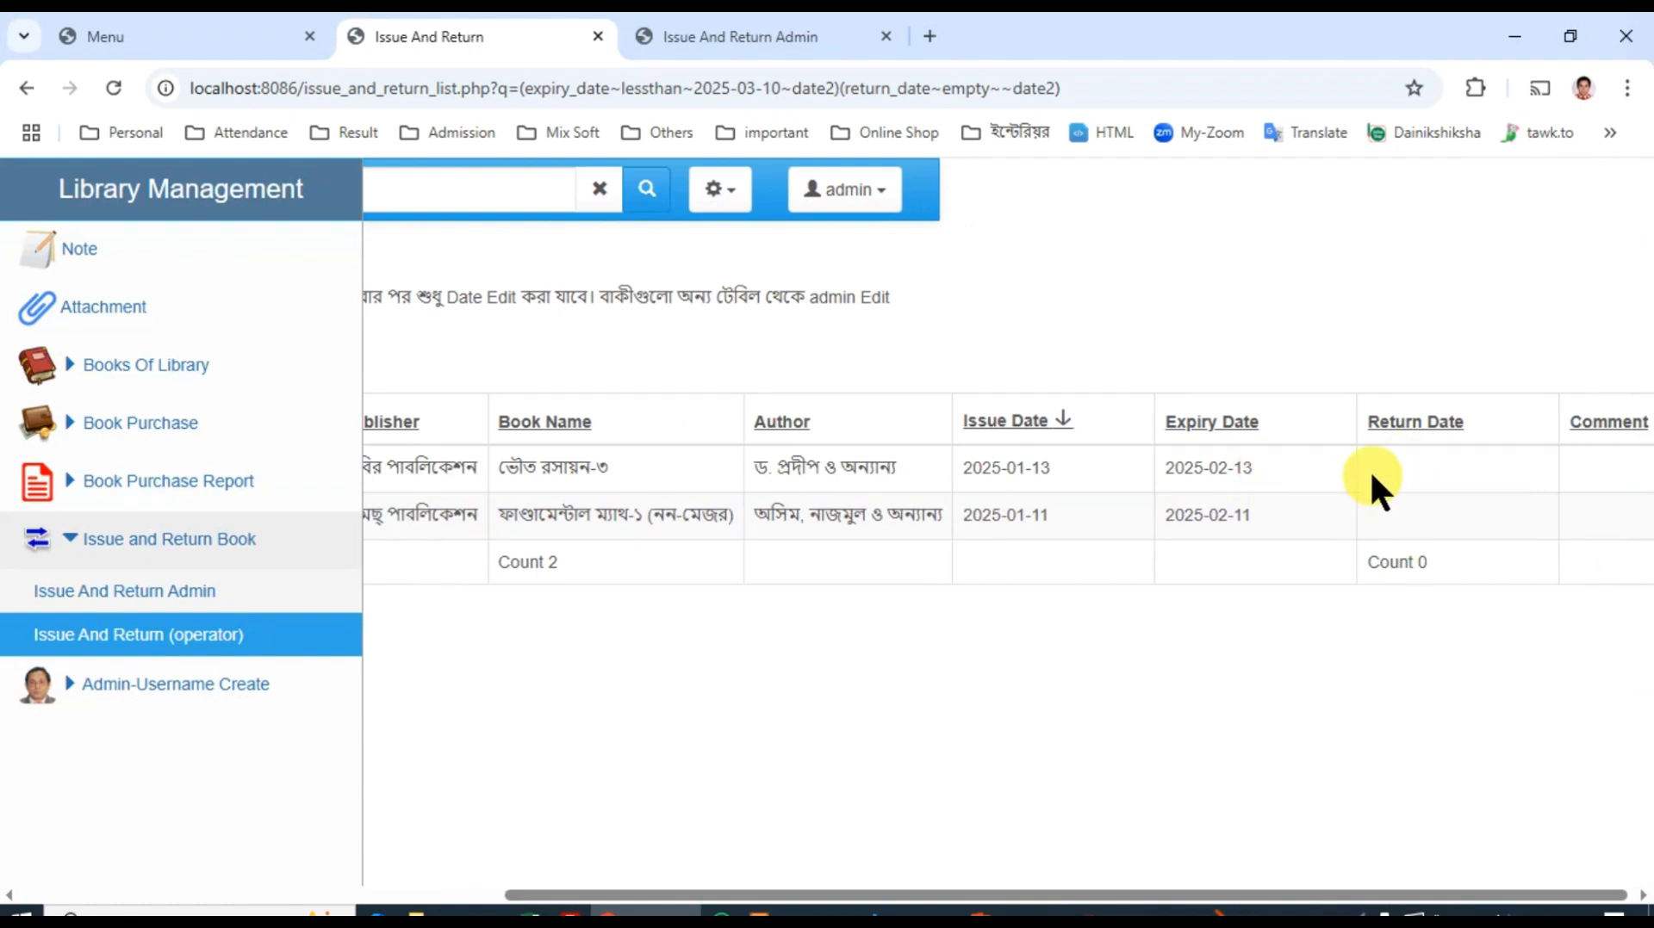
drag(1296, 896, 814, 895)
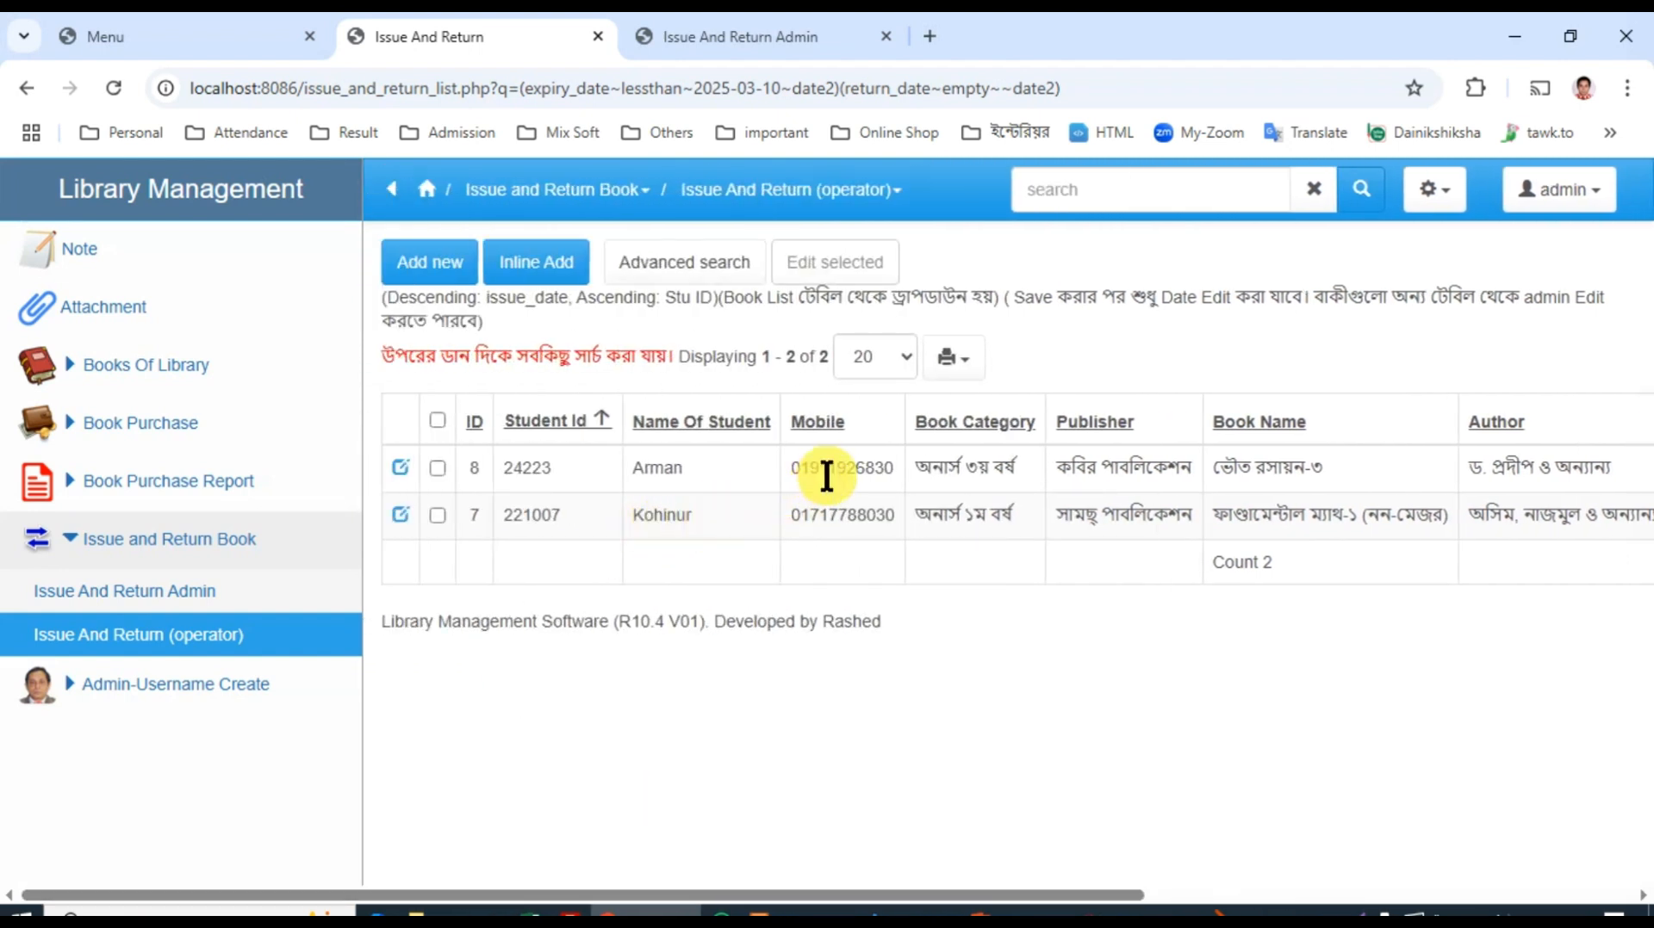